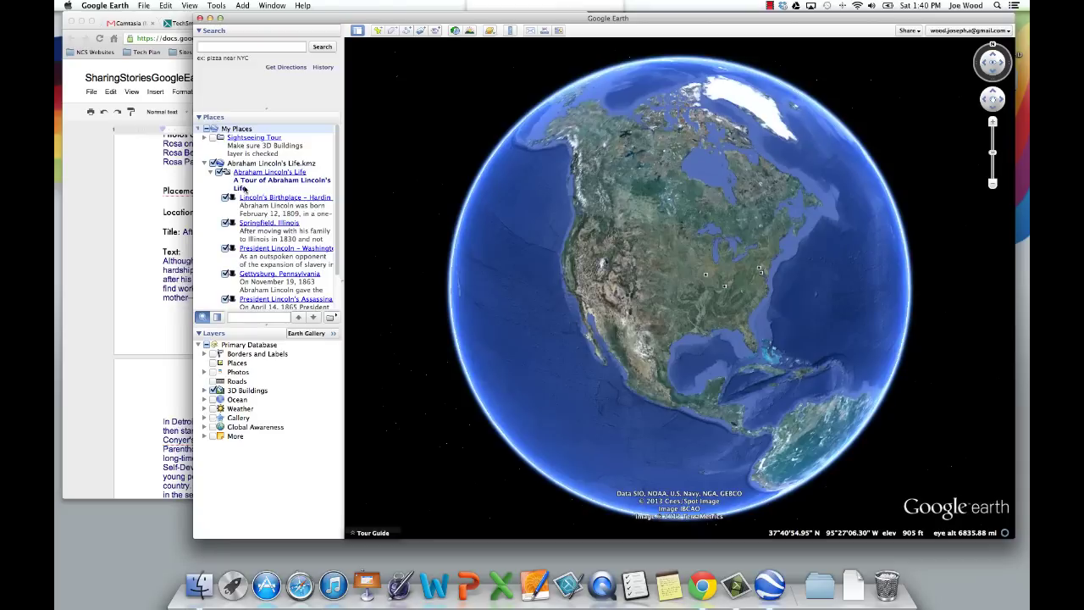
Fly to the Abraham Lincoln's Life tour overview and on to the Lincoln's Birthplace placemark
{"action": "left_click", "coordinate": [244, 183]}
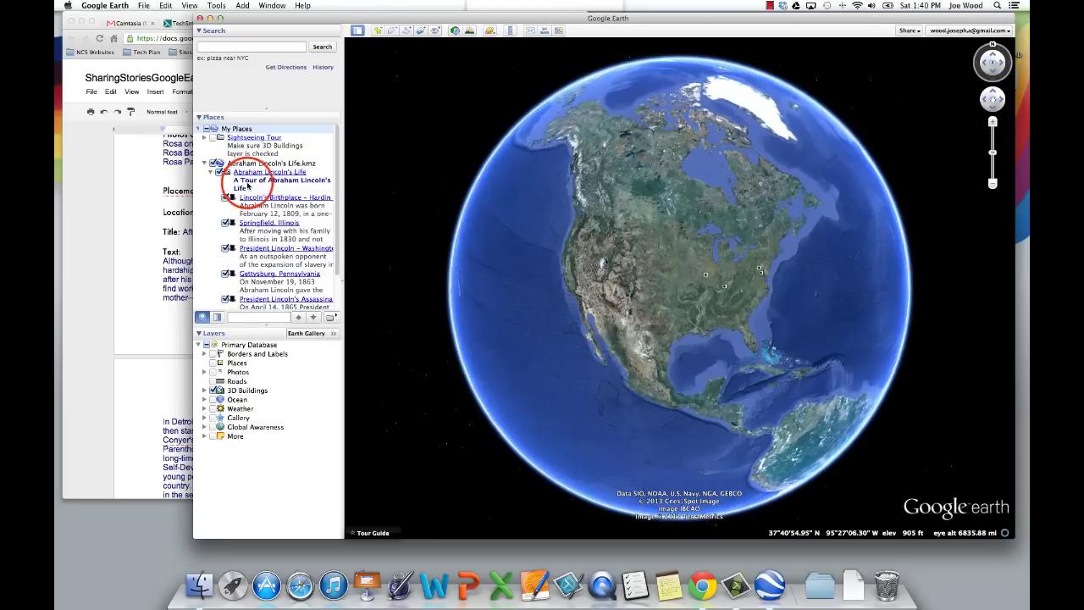
{"action": "left_click", "coordinate": [247, 185]}
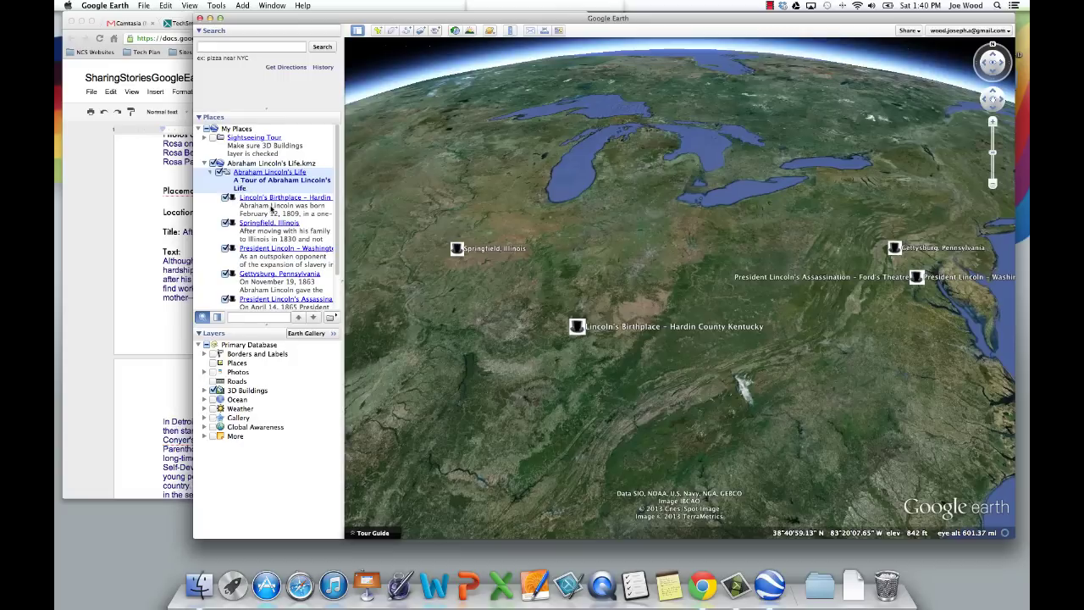
{"action": "left_click", "coordinate": [272, 200]}
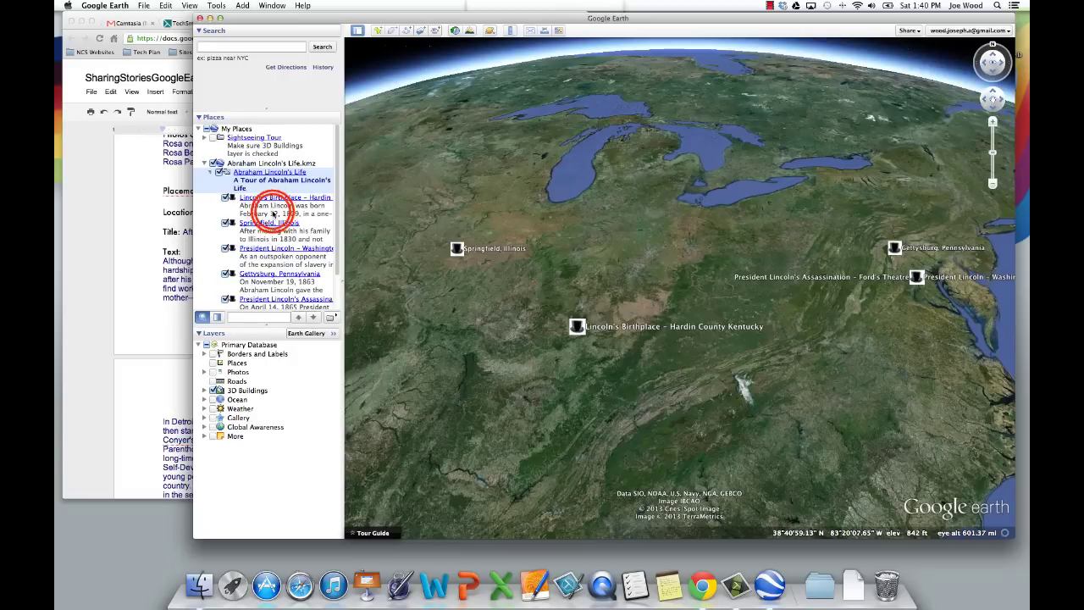
{"action": "double_click", "coordinate": [273, 212]}
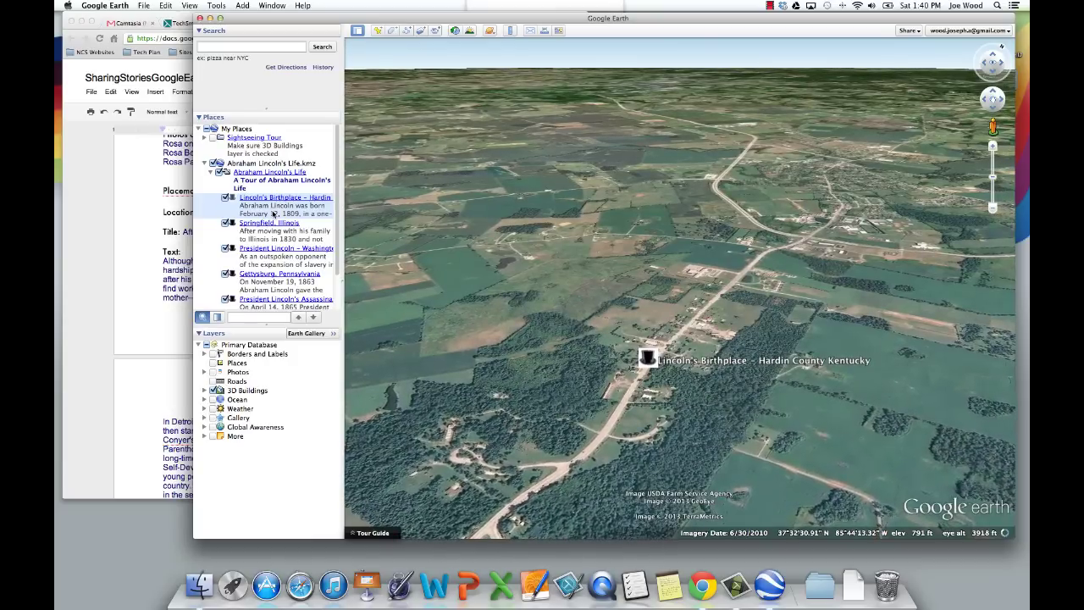
View the description balloon of the Lincoln's Birthplace - Hardin County Kentucky placemark, closing it when done
{"action": "left_click", "coordinate": [288, 197]}
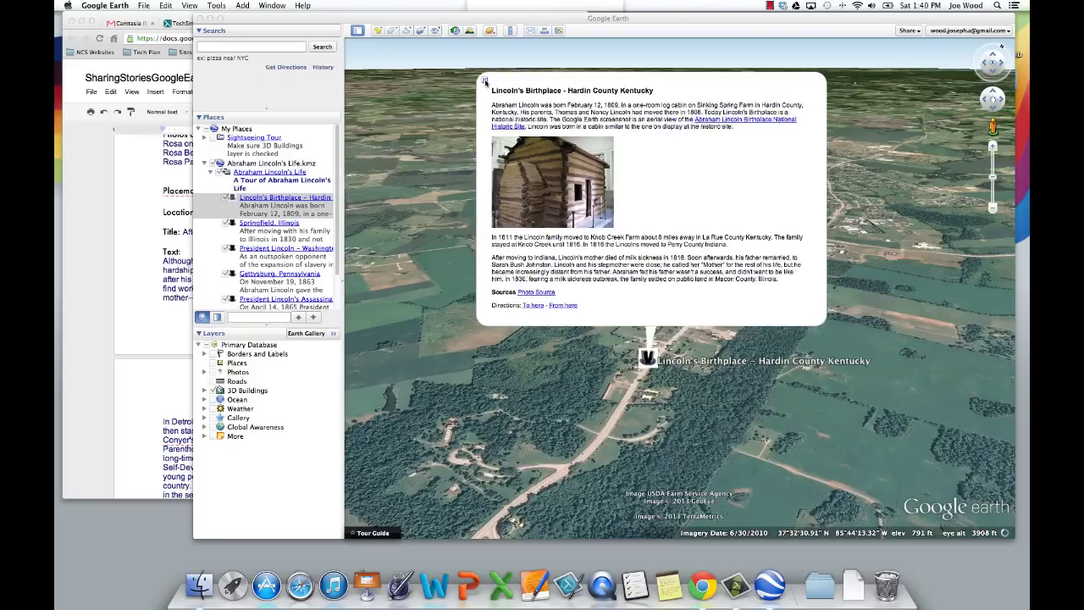
{"action": "left_click", "coordinate": [485, 80]}
{"action": "left_click", "coordinate": [274, 198]}
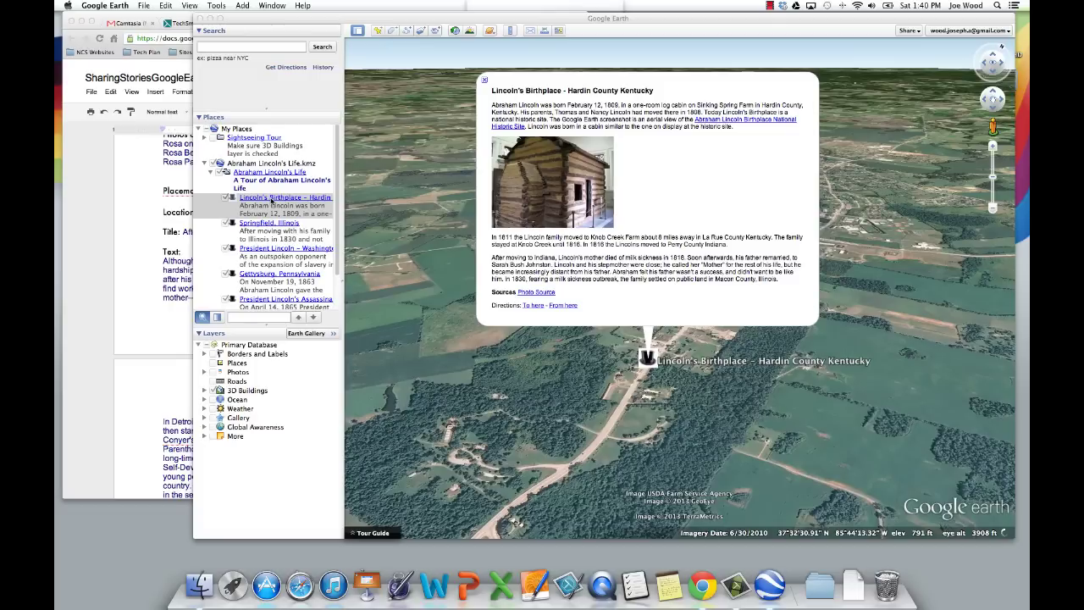
{"action": "left_click", "coordinate": [483, 80]}
Fly to the Springfield, Illinois placemark and view its description balloon, closing it when done
{"action": "left_click", "coordinate": [310, 236]}
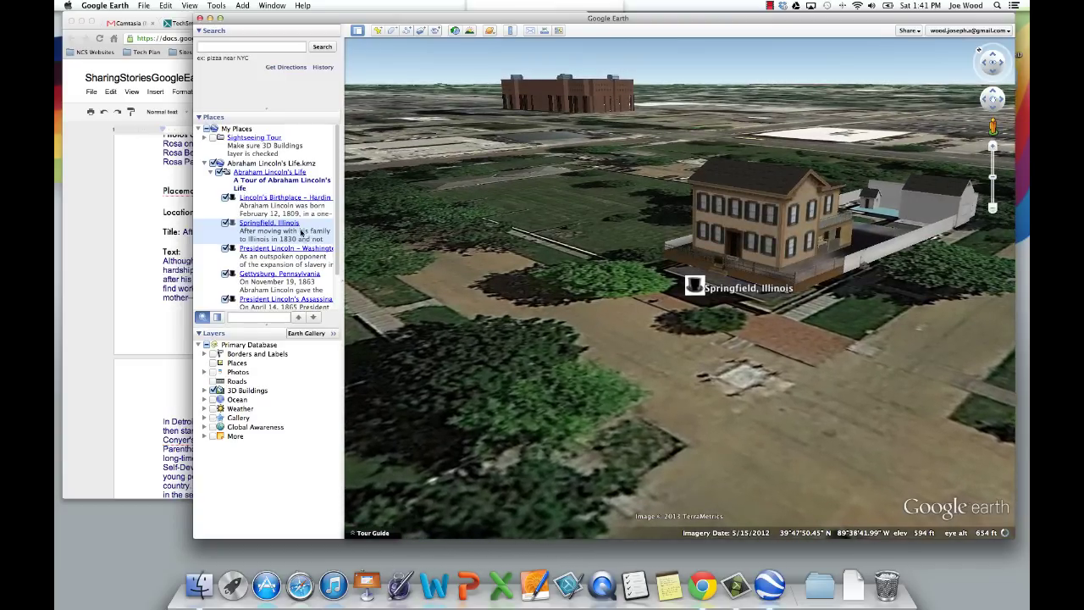
{"action": "left_click", "coordinate": [290, 225]}
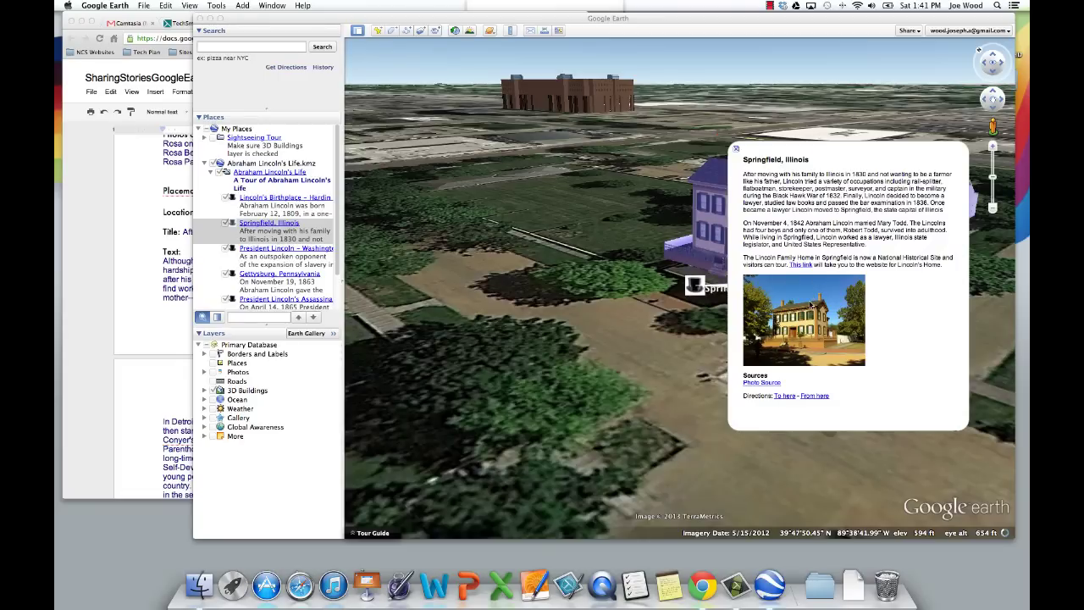
{"action": "left_click", "coordinate": [736, 149]}
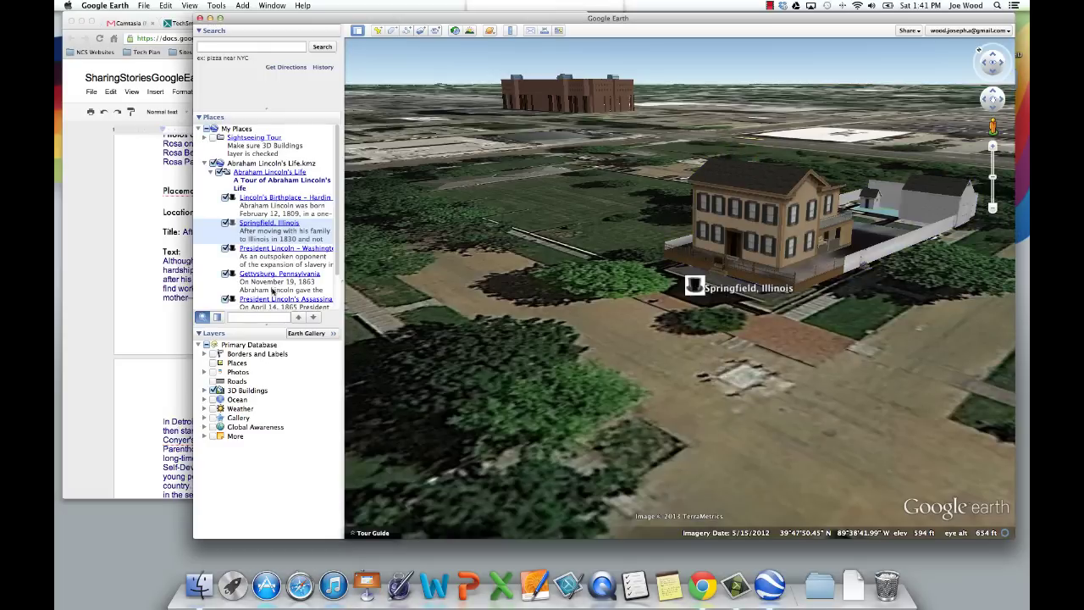
Collapse and hide Abraham Lincoln's Life.kmz and turn off the 3D Buildings layer
{"action": "left_click", "coordinate": [205, 164]}
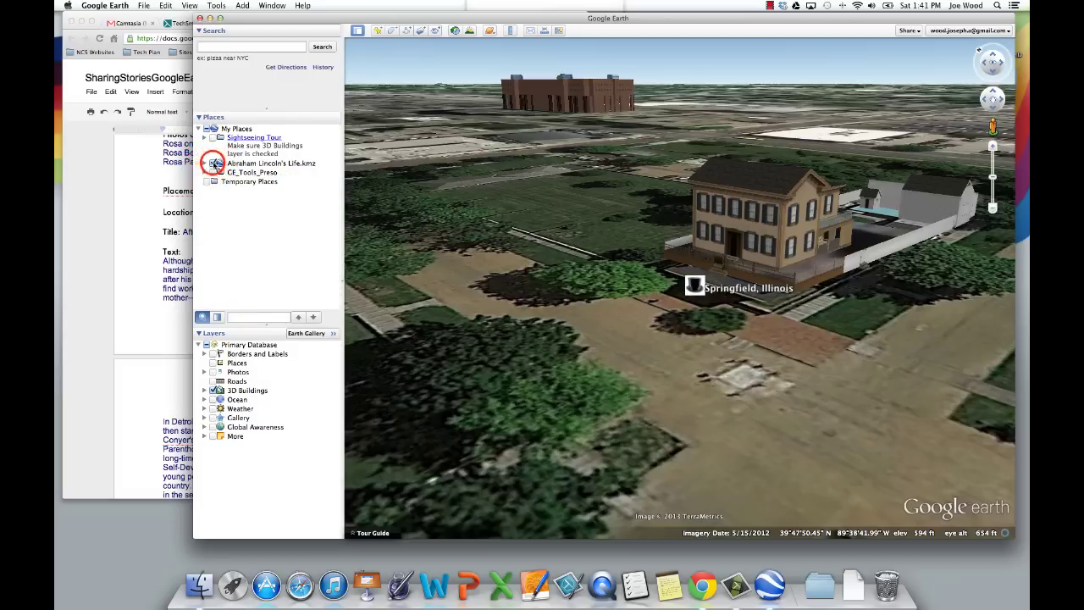
{"action": "left_click", "coordinate": [216, 163]}
{"action": "left_click", "coordinate": [218, 390]}
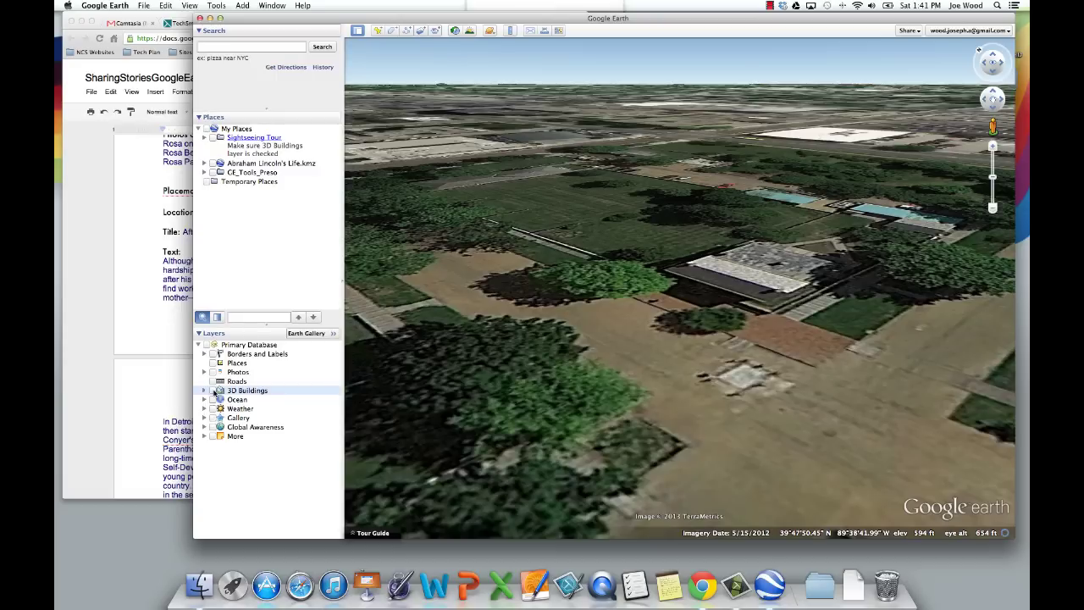
Switch to the SharingStoriesGoogleEarth_RosaParks.doc document in Chrome and review its placemark folder section and the Placemark #1 location, title and text
{"action": "left_click", "coordinate": [164, 363]}
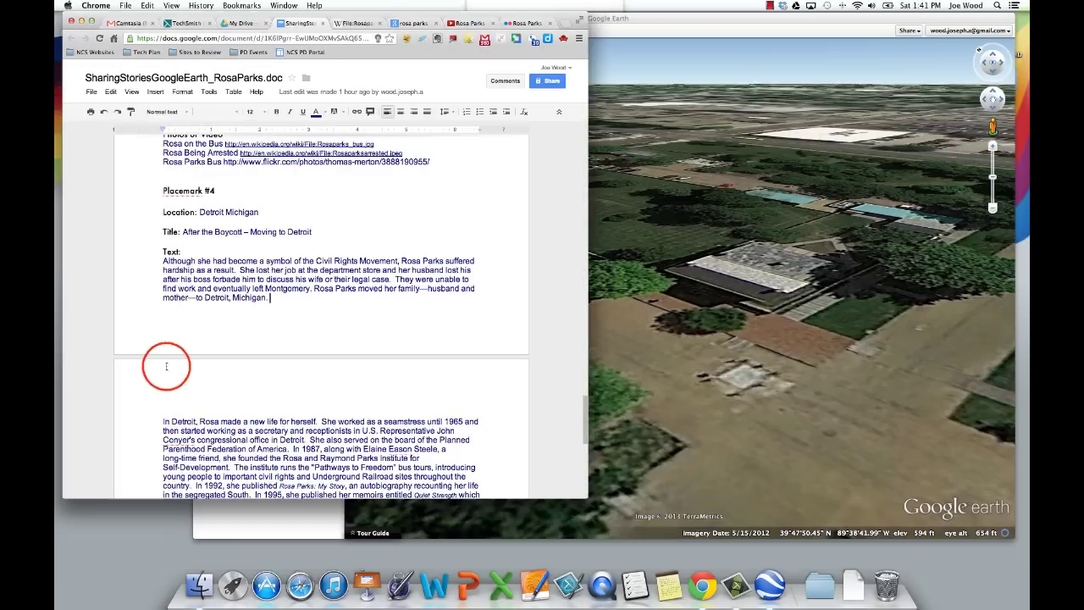
{"action": "scroll", "coordinate": [165, 363], "scroll_direction": "up", "scroll_amount": 5}
{"action": "scroll", "coordinate": [165, 365], "scroll_direction": "up", "scroll_amount": 3}
{"action": "scroll", "coordinate": [164, 365], "scroll_direction": "up", "scroll_amount": 15}
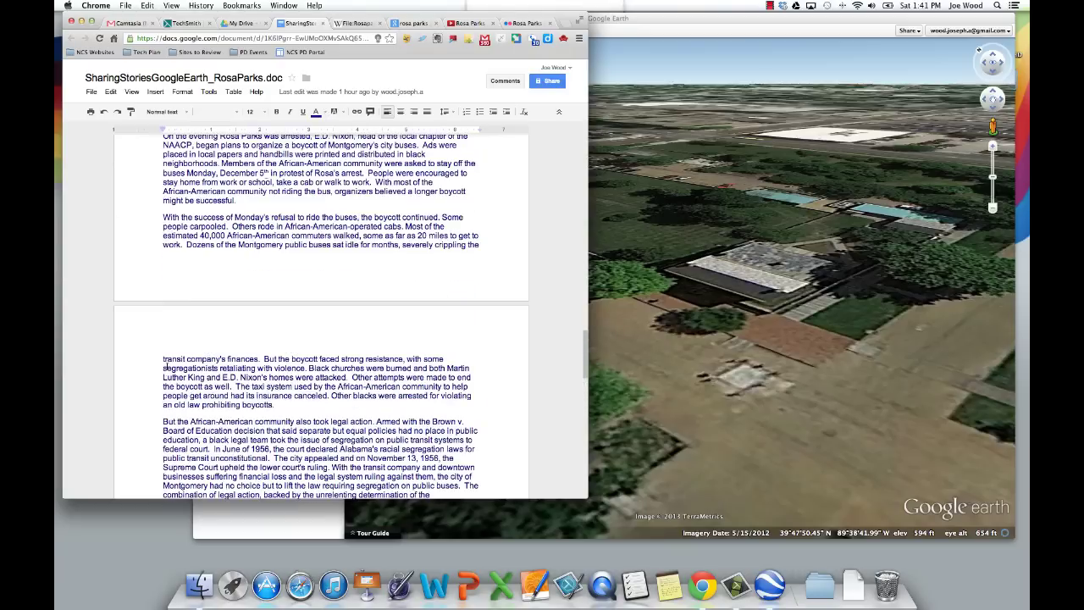
{"action": "scroll", "coordinate": [164, 366], "scroll_direction": "up", "scroll_amount": 15}
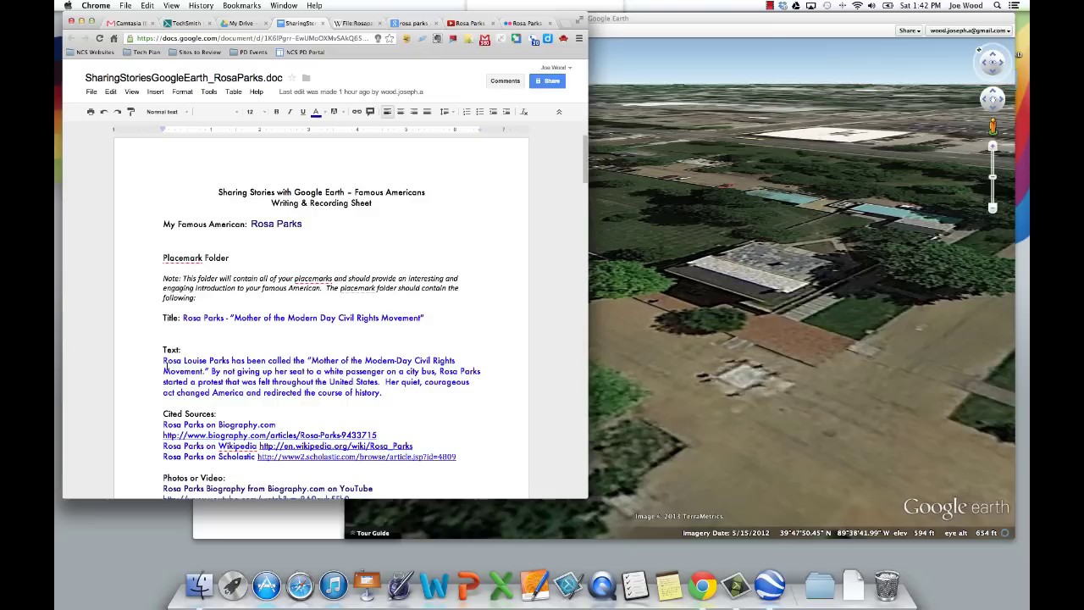
{"action": "scroll", "coordinate": [208, 374], "scroll_direction": "down", "scroll_amount": 5}
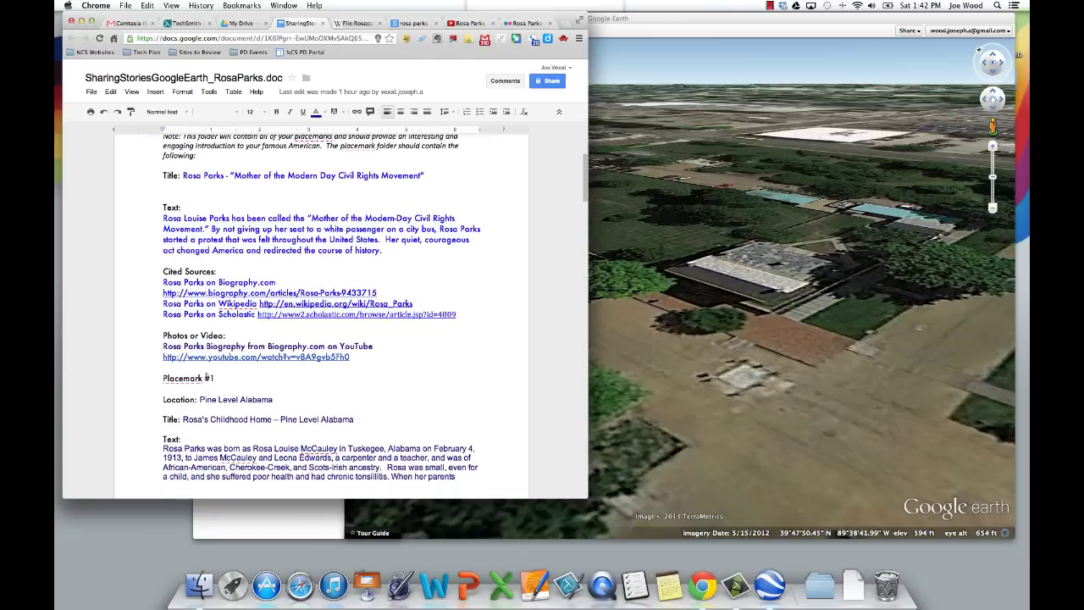
{"action": "scroll", "coordinate": [209, 374], "scroll_direction": "up", "scroll_amount": 3}
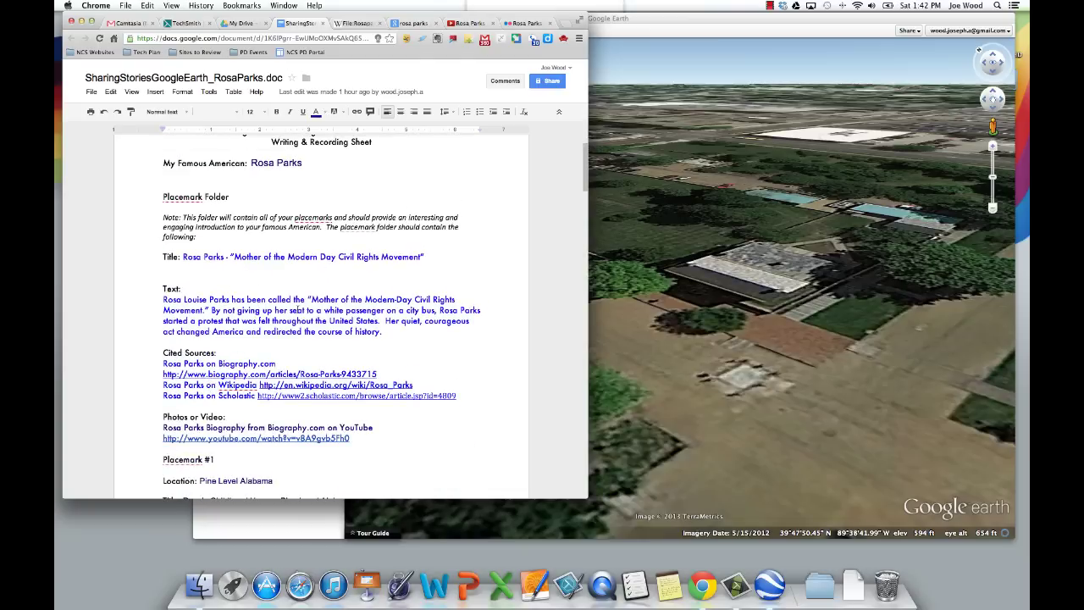
{"action": "scroll", "coordinate": [302, 336], "scroll_direction": "down", "scroll_amount": 10}
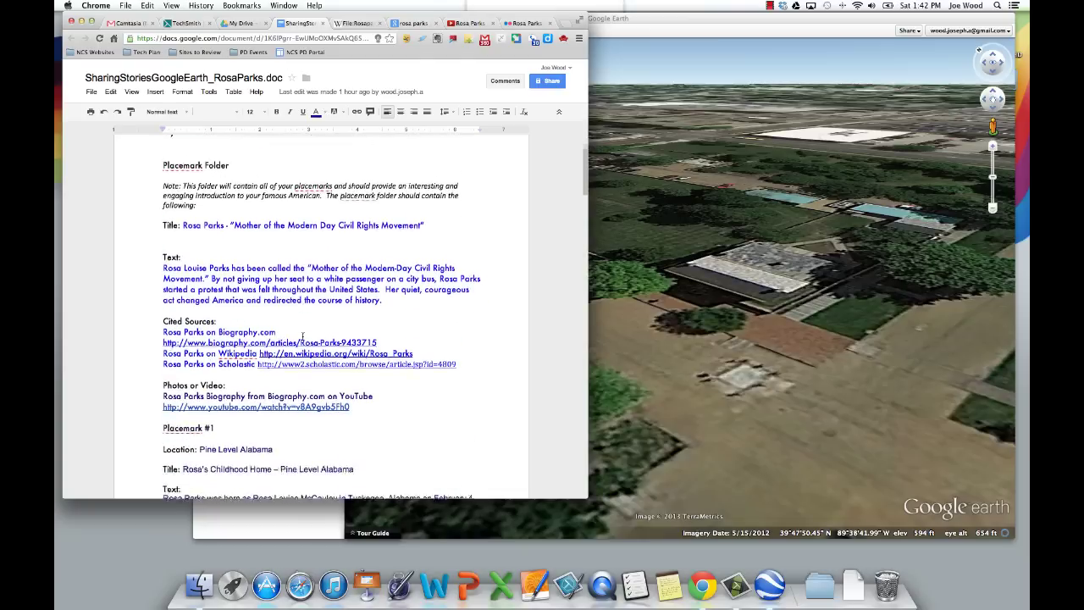
{"action": "scroll", "coordinate": [303, 336], "scroll_direction": "up", "scroll_amount": 2}
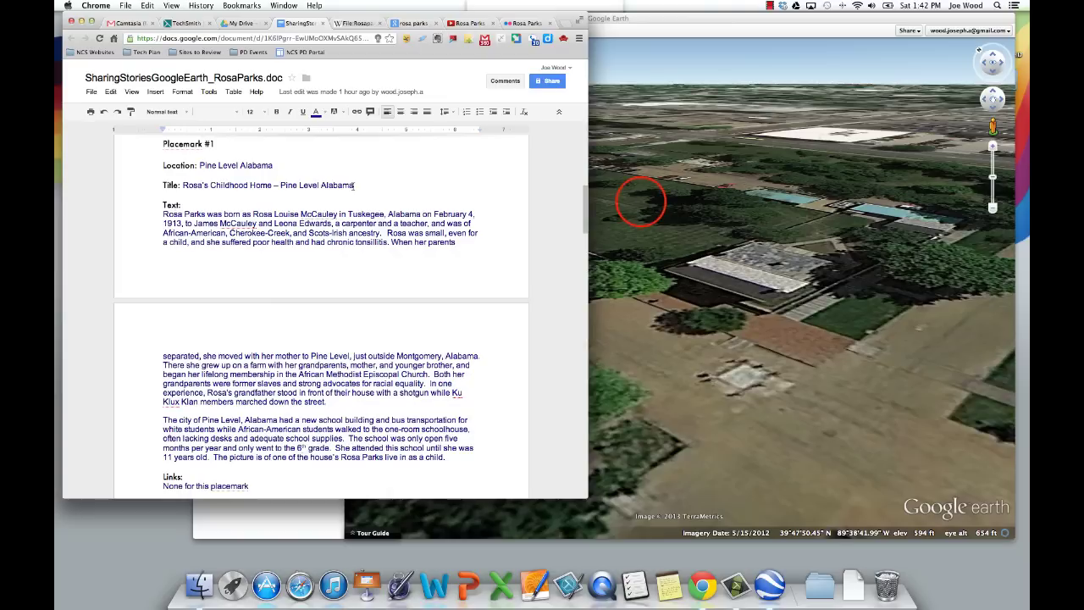
Switch back to Google Earth and search for Pine Level, AL
{"action": "left_click", "coordinate": [641, 202]}
{"action": "left_click", "coordinate": [213, 46]}
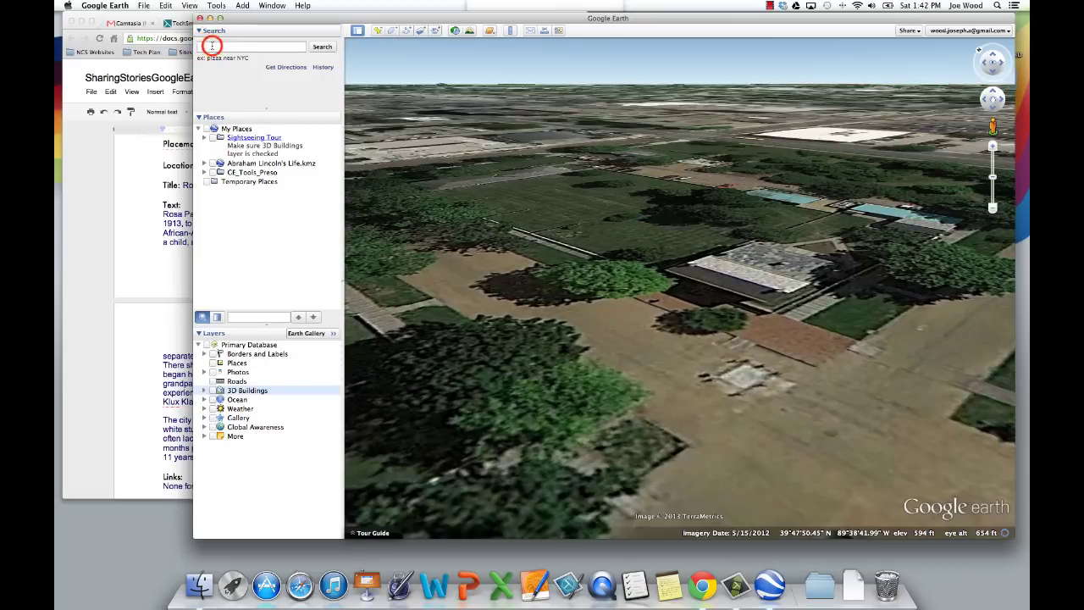
{"action": "type", "text": "pine level ala"}
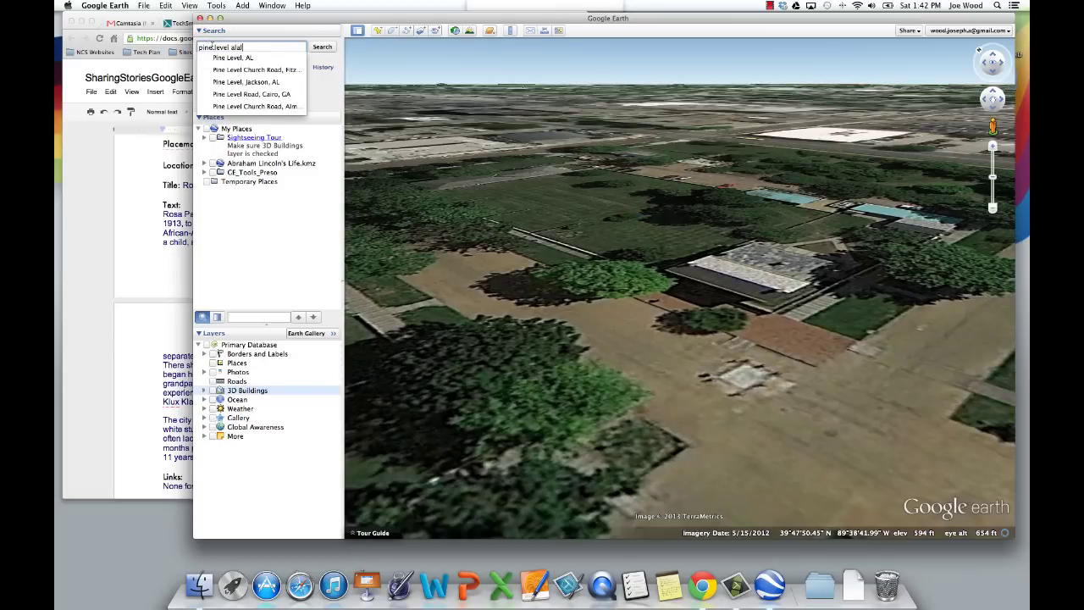
{"action": "left_click", "coordinate": [233, 58]}
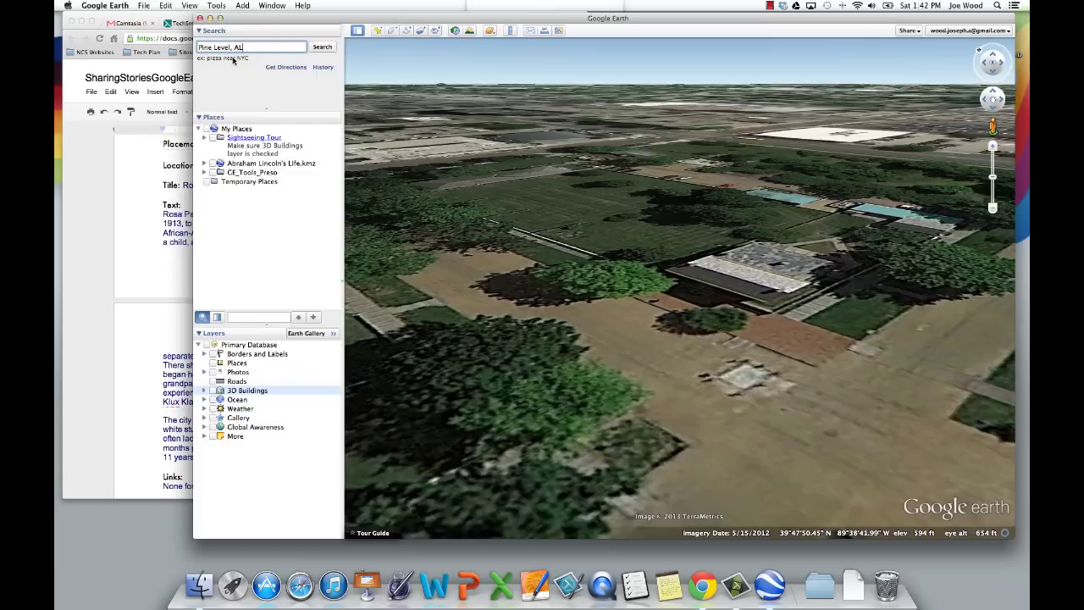
{"action": "left_click", "coordinate": [320, 47]}
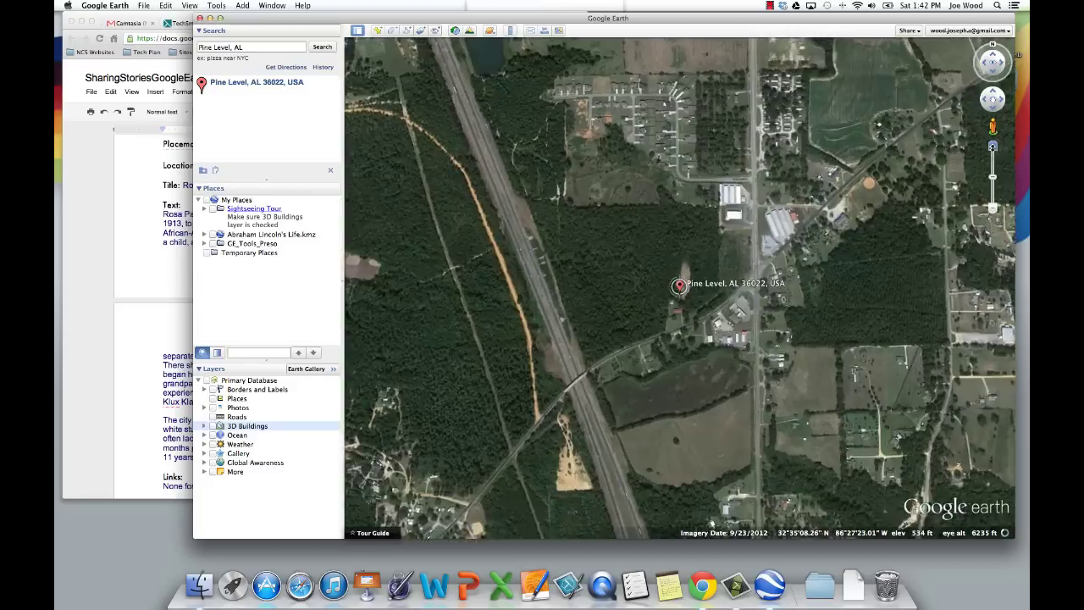
Add a new placemark on the main road beside the Pine Level marker, at about 32°34'55"N, 86°27'52"W, in a tilted view
{"action": "left_click_drag", "start_coordinate": [993, 147], "coordinate": [993, 150]}
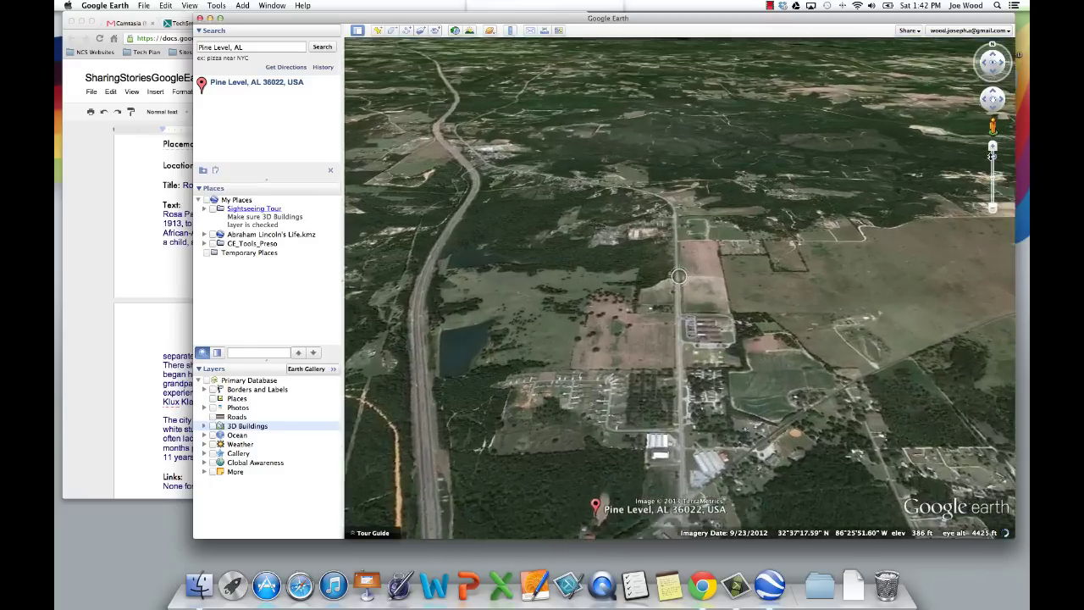
{"action": "left_click", "coordinate": [612, 346]}
{"action": "left_click_drag", "start_coordinate": [706, 311], "coordinate": [636, 231]}
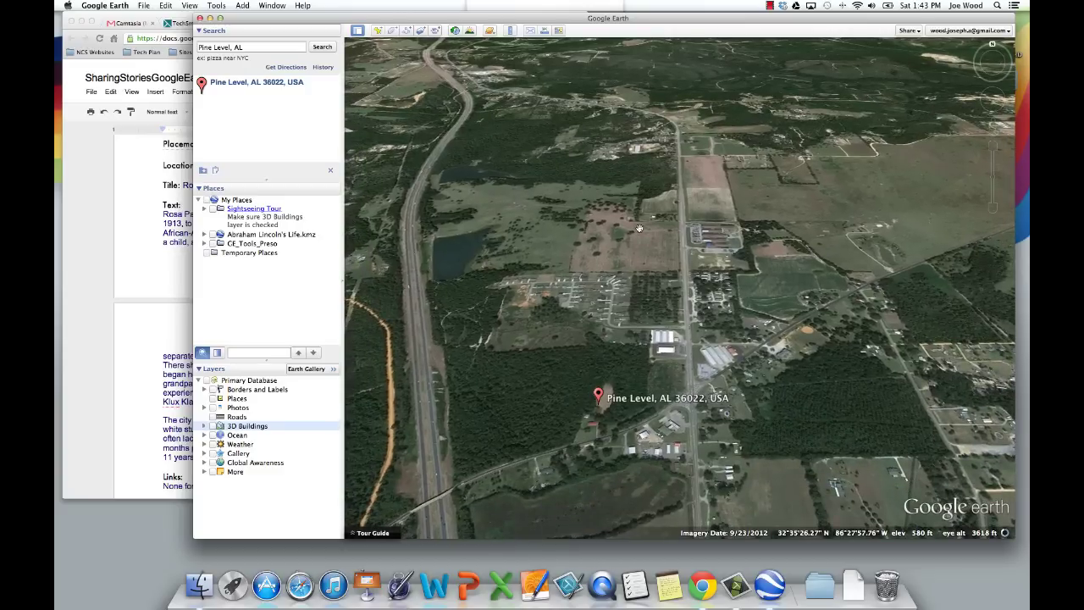
{"action": "left_click", "coordinate": [993, 57]}
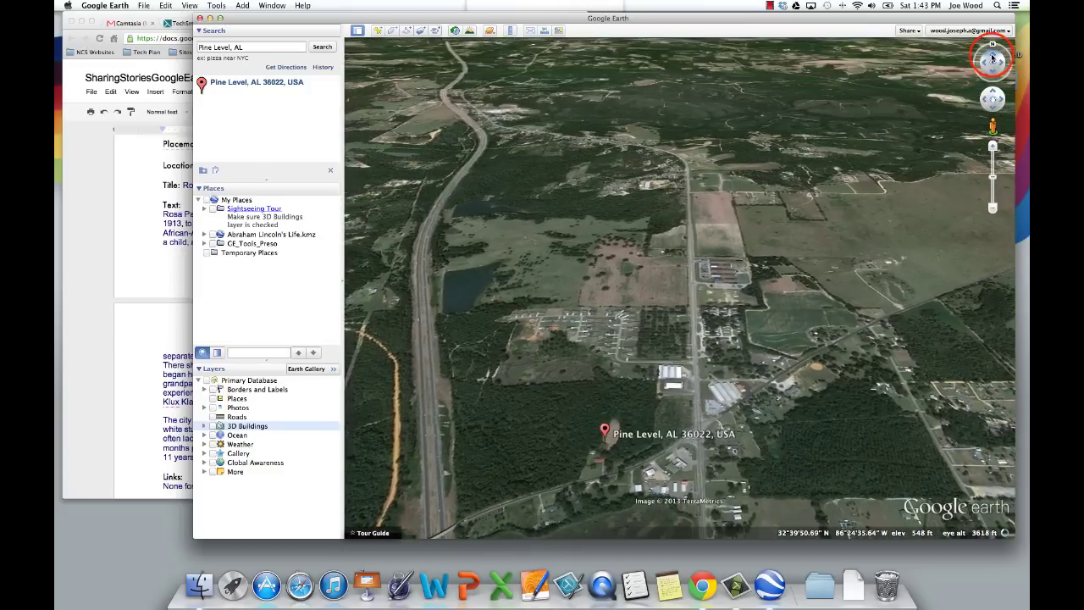
{"action": "left_click", "coordinate": [740, 296]}
{"action": "left_click_drag", "start_coordinate": [745, 271], "coordinate": [676, 261]}
{"action": "mouse_move", "coordinate": [998, 66]}
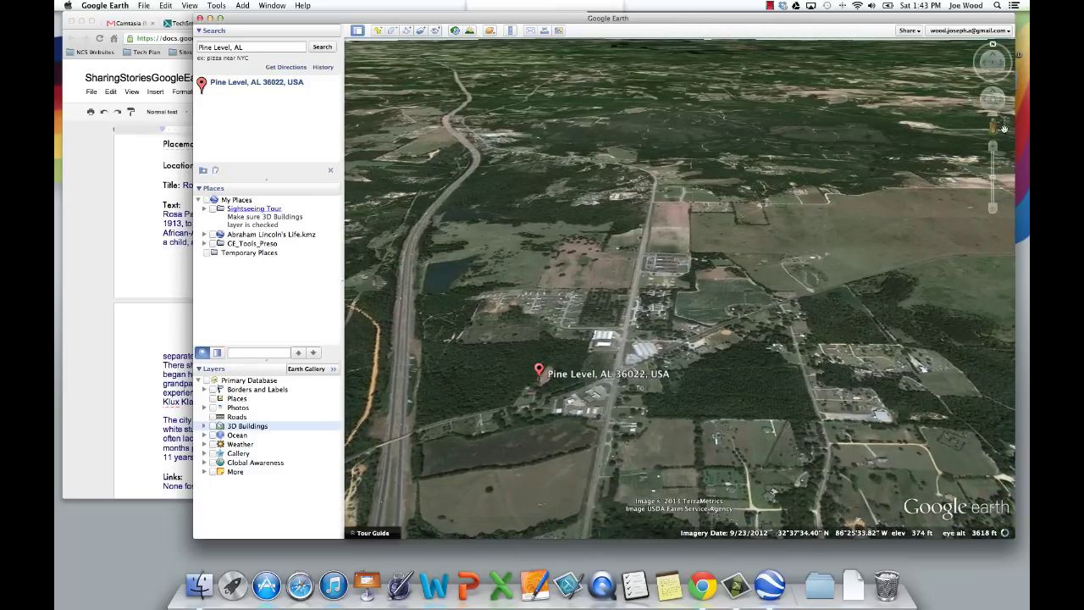
{"action": "left_click", "coordinate": [377, 32]}
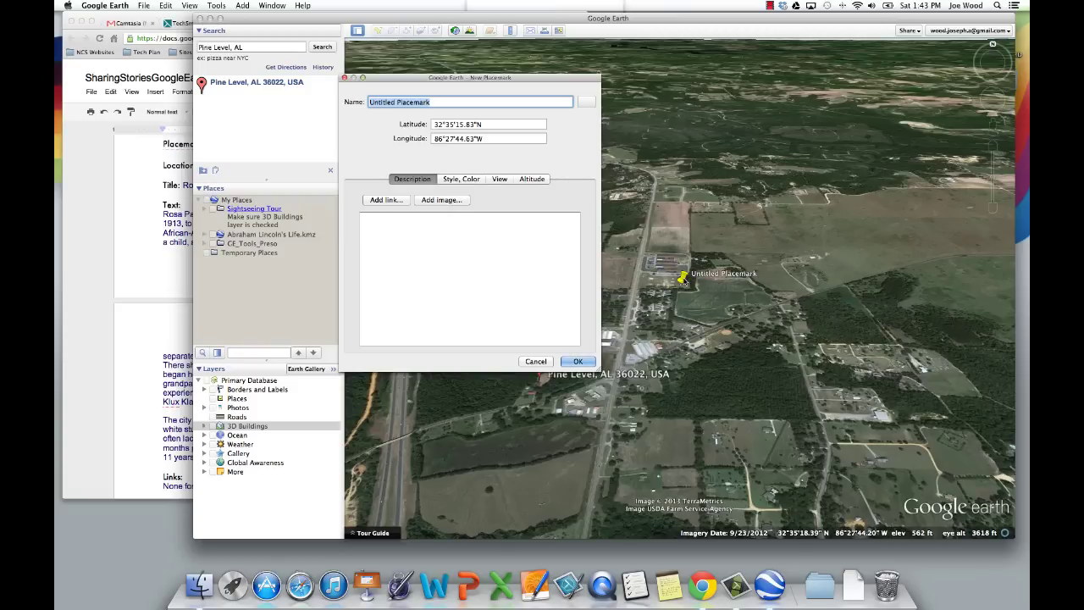
{"action": "left_click_drag", "start_coordinate": [682, 280], "coordinate": [612, 382]}
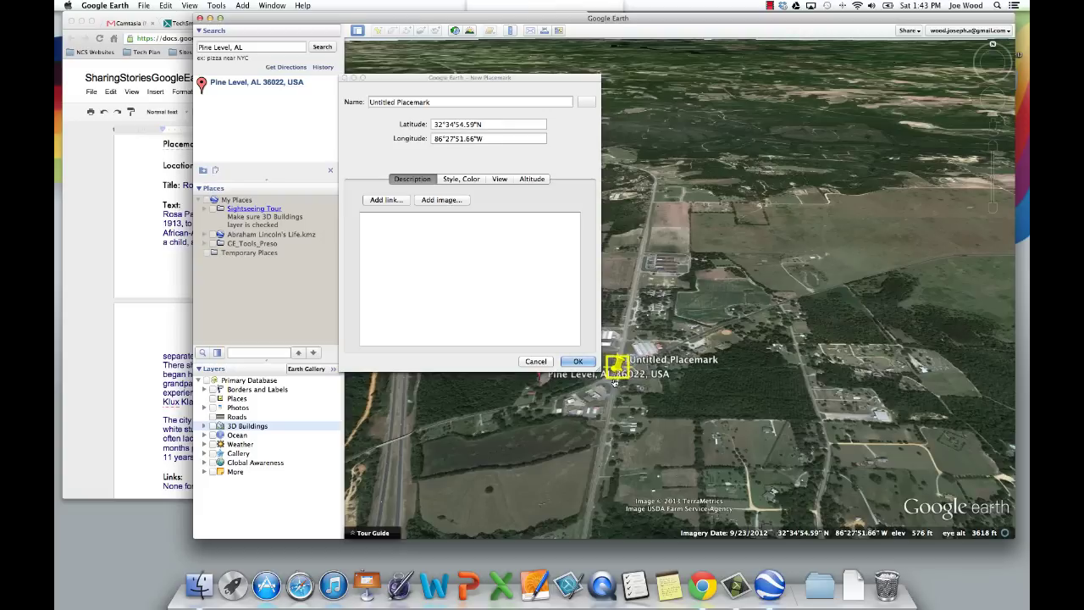
Change the new placemark's icon to the blue pushpin
{"action": "left_click", "coordinate": [581, 102]}
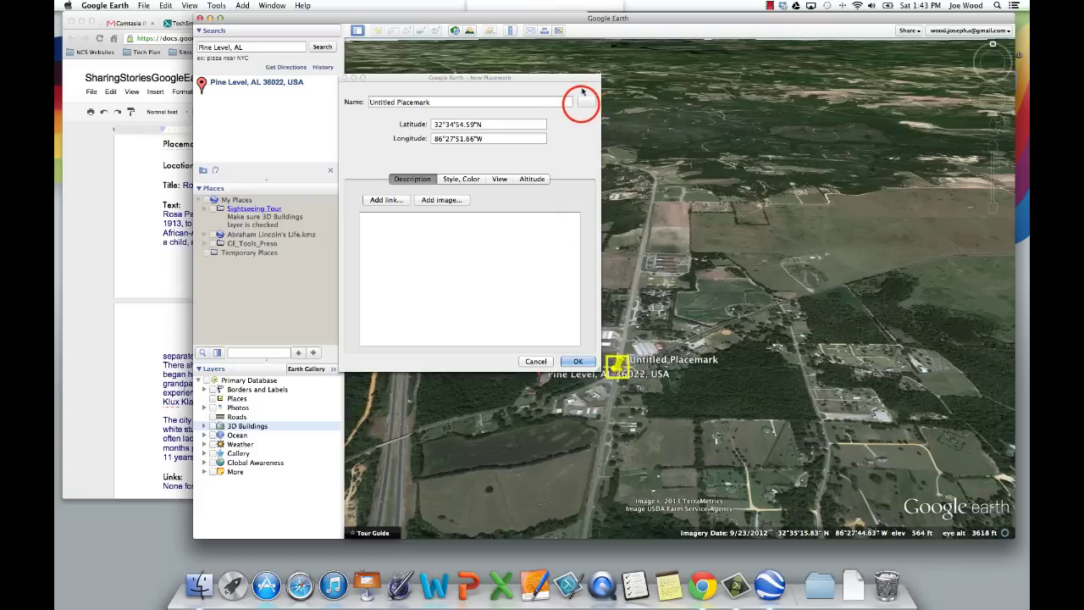
{"action": "left_click", "coordinate": [556, 374]}
{"action": "left_click", "coordinate": [587, 103]}
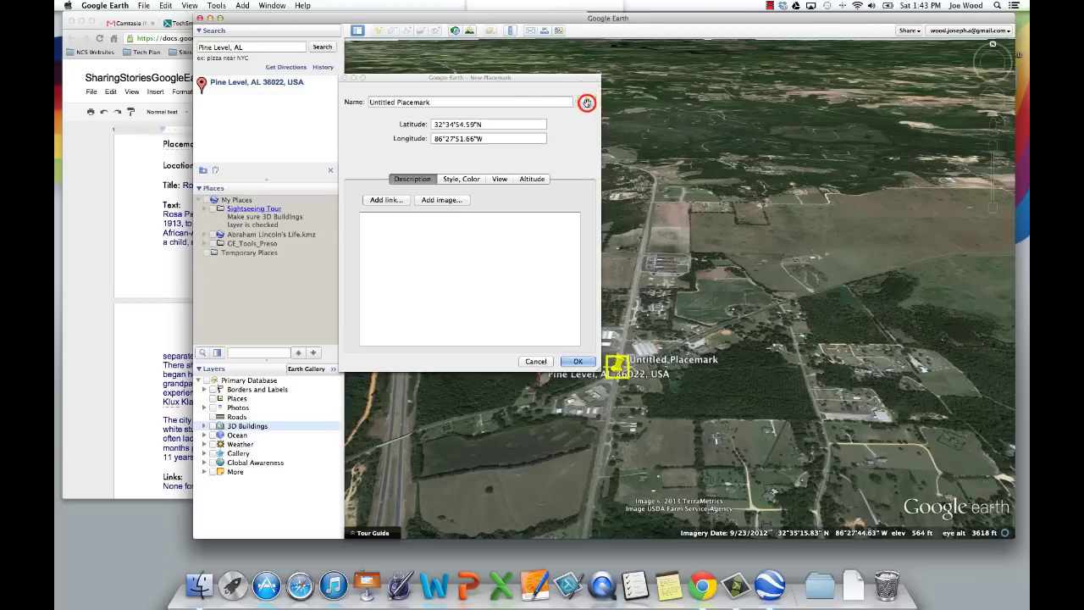
{"action": "left_click", "coordinate": [343, 98]}
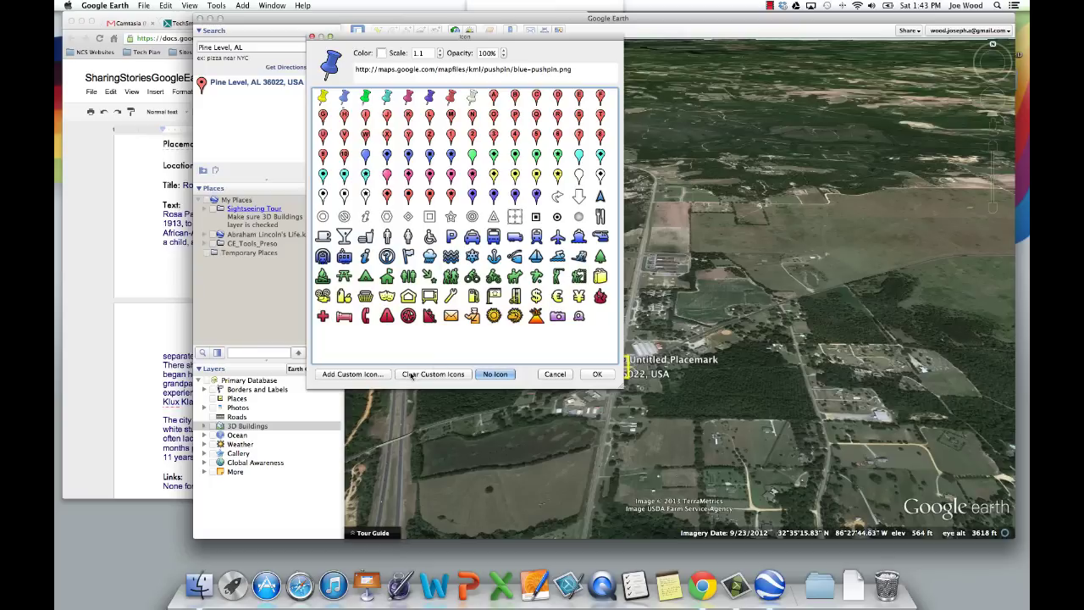
{"action": "left_click", "coordinate": [598, 376]}
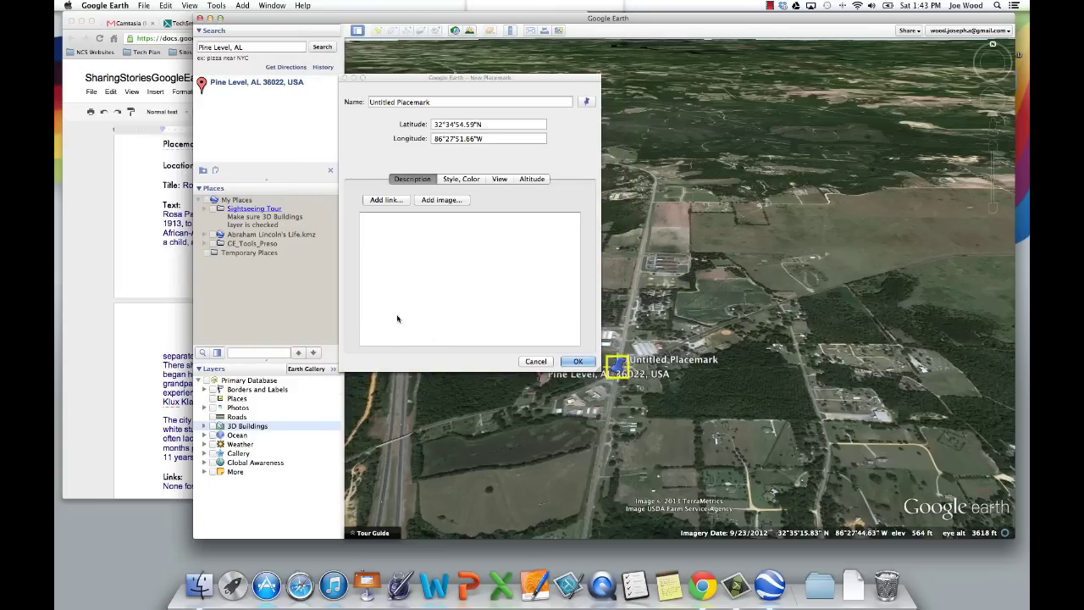
Copy the Placemark #1 title from the Google Docs sheet and name the Google Earth placemark "Rosa's Childhood Home – Pine Level Alabama"
{"action": "left_click", "coordinate": [170, 260]}
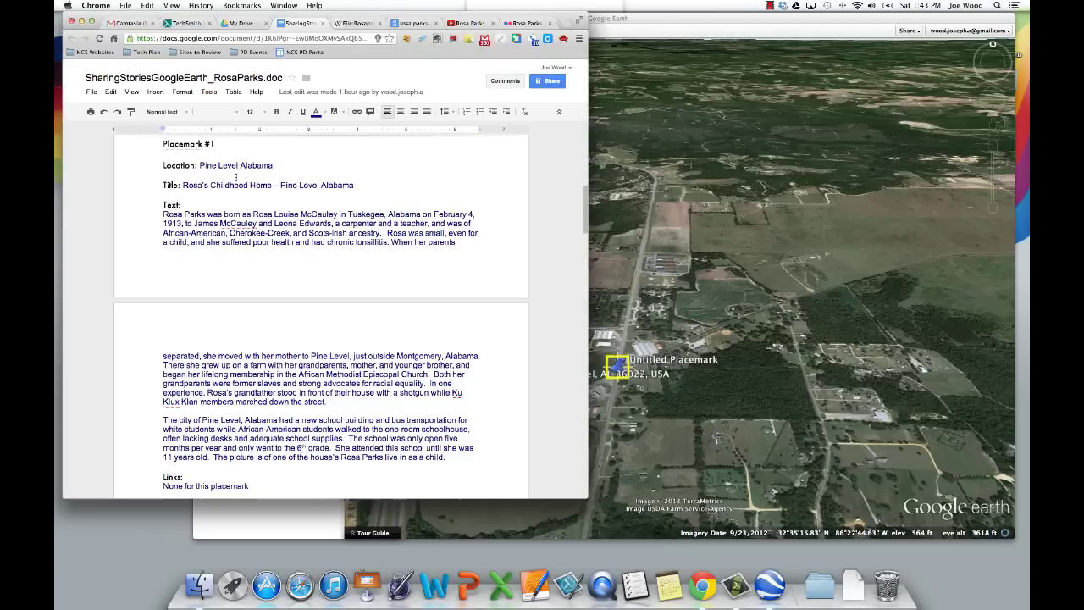
{"action": "left_click", "coordinate": [367, 186]}
{"action": "left_click_drag", "start_coordinate": [360, 186], "coordinate": [186, 187]}
{"action": "key", "text": "super+c"}
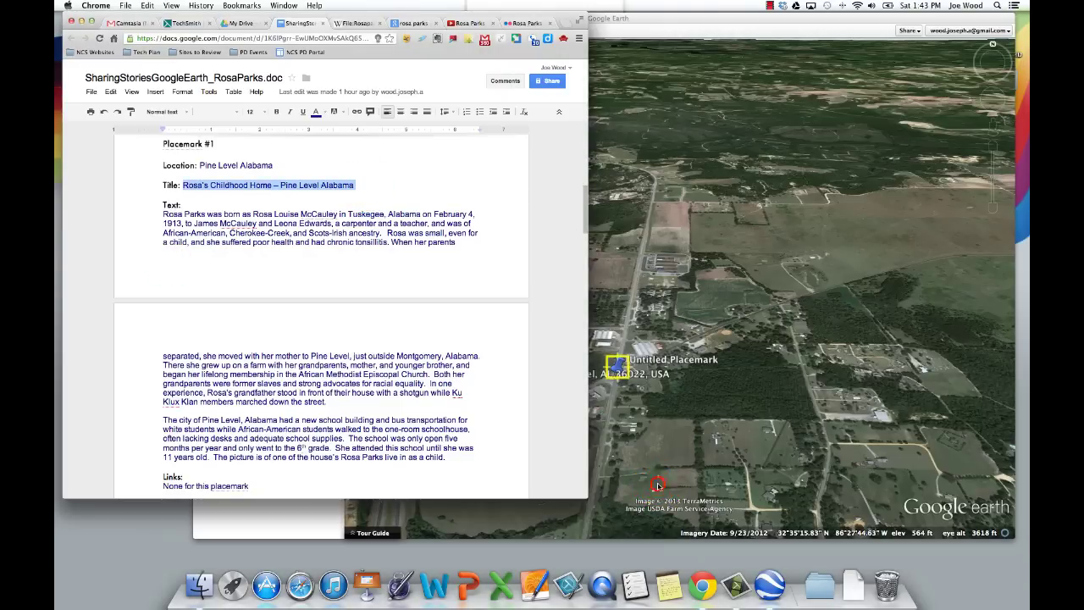
{"action": "key", "text": "super+Tab"}
{"action": "left_click", "coordinate": [449, 100]}
{"action": "double_click", "coordinate": [449, 100]}
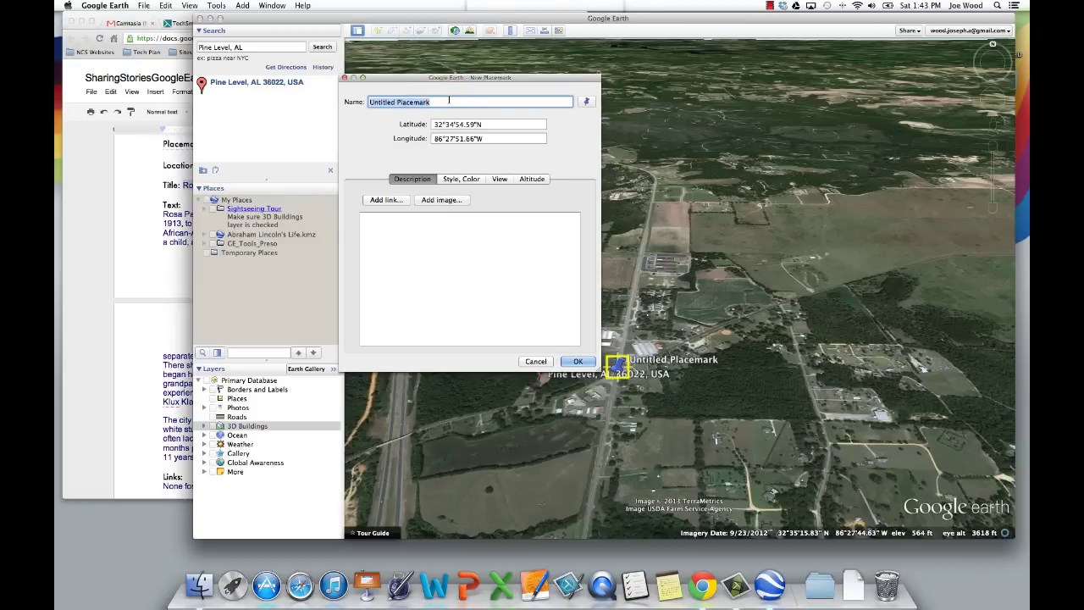
{"action": "key", "text": "BackSpace"}
{"action": "key", "text": "super+v"}
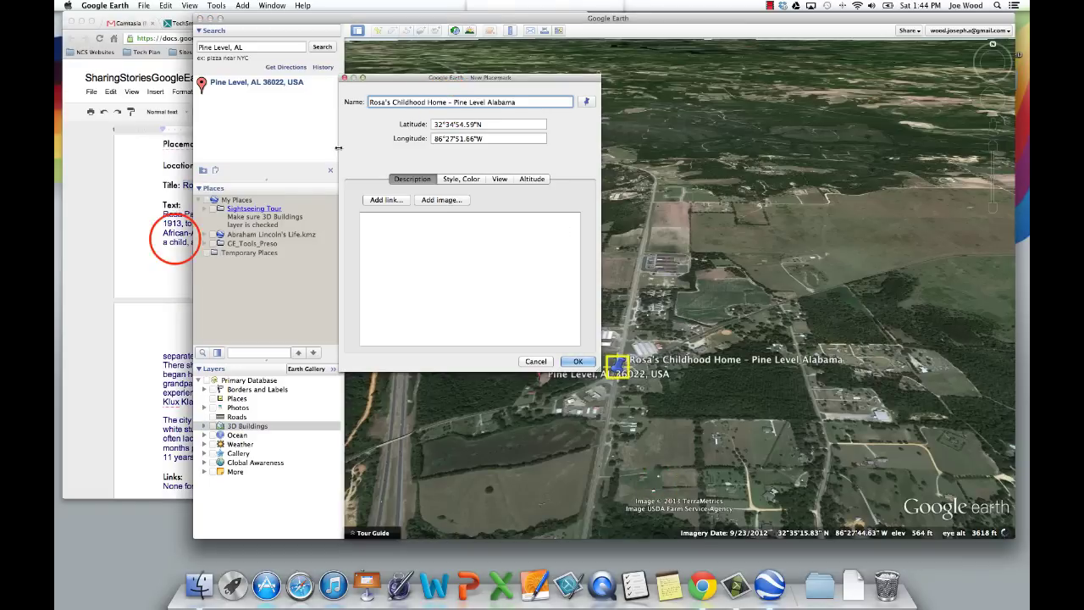
Copy both Placemark #1 text paragraphs from the Google Docs sheet into the Google Earth placemark's description
{"action": "left_click", "coordinate": [166, 222]}
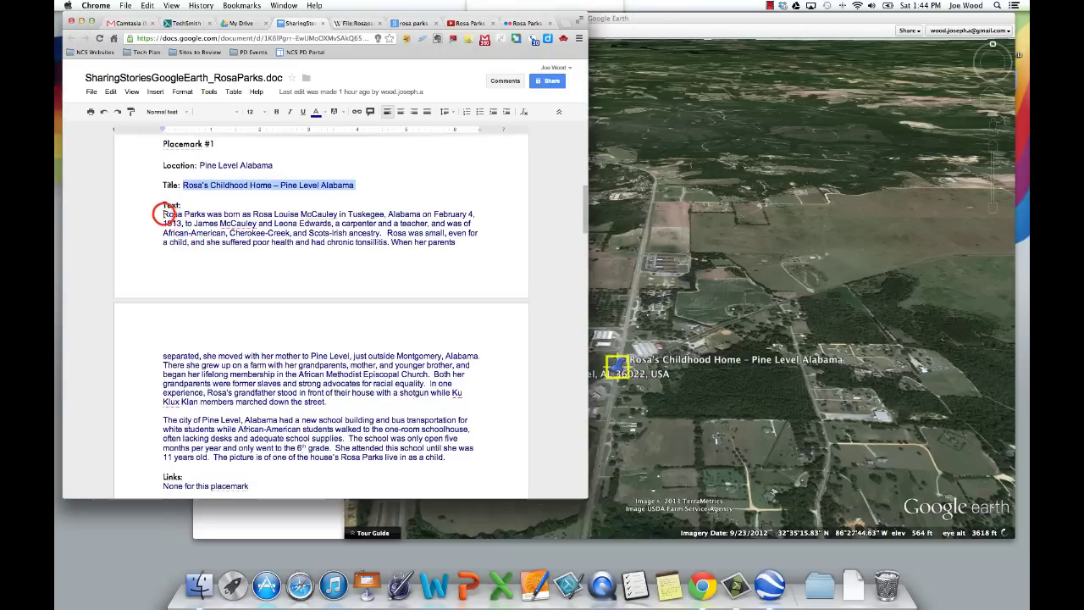
{"action": "left_click_drag", "start_coordinate": [163, 214], "coordinate": [440, 457]}
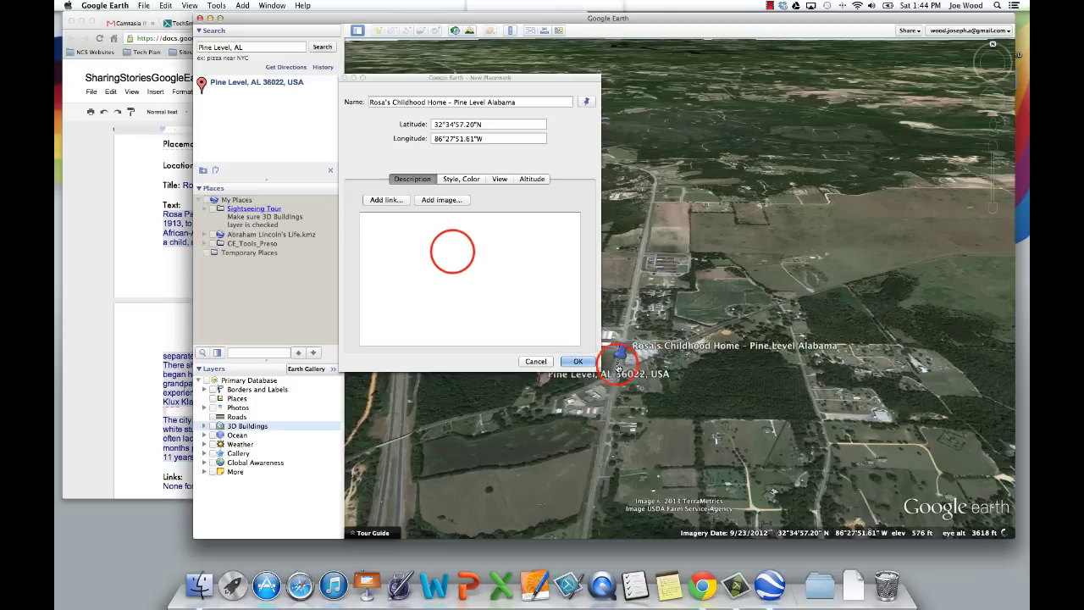
{"action": "key", "text": "super+Tab"}
{"action": "left_click", "coordinate": [452, 252]}
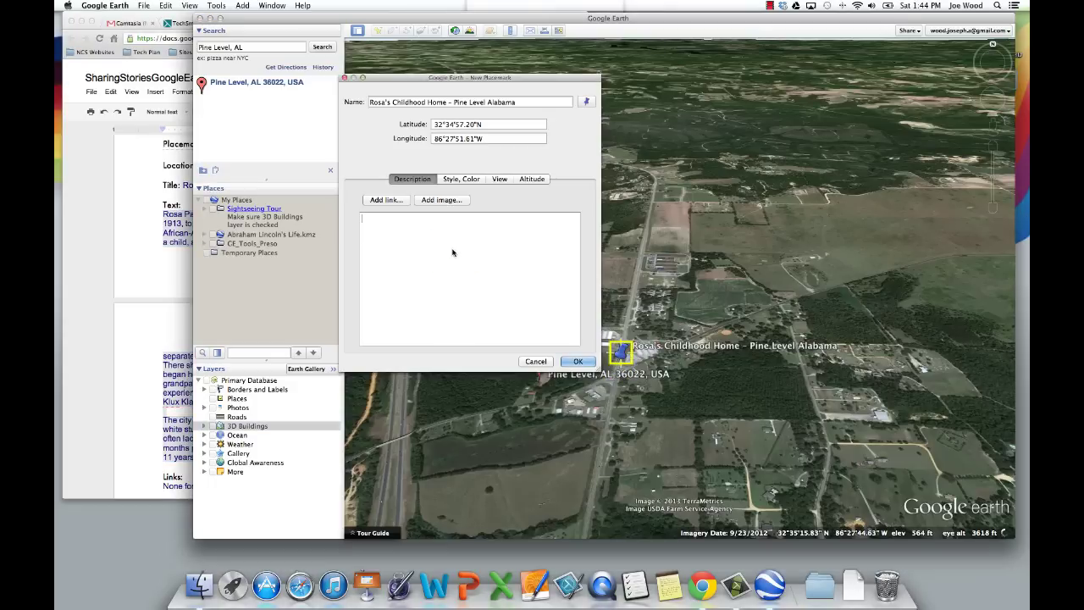
{"action": "key", "text": "super+v"}
{"action": "scroll", "coordinate": [451, 244], "scroll_direction": "up", "scroll_amount": 5}
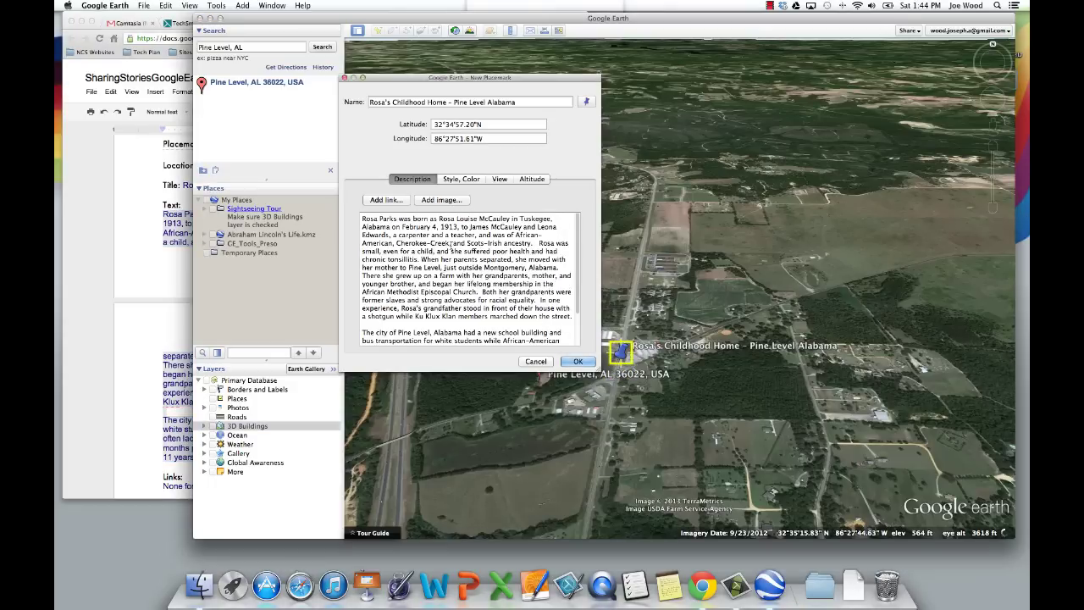
Insert a <p> tag on the blank line between the two description paragraphs, save the placemark and open its balloon
{"action": "scroll", "coordinate": [451, 243], "scroll_direction": "down", "scroll_amount": 2}
{"action": "left_click", "coordinate": [392, 276]}
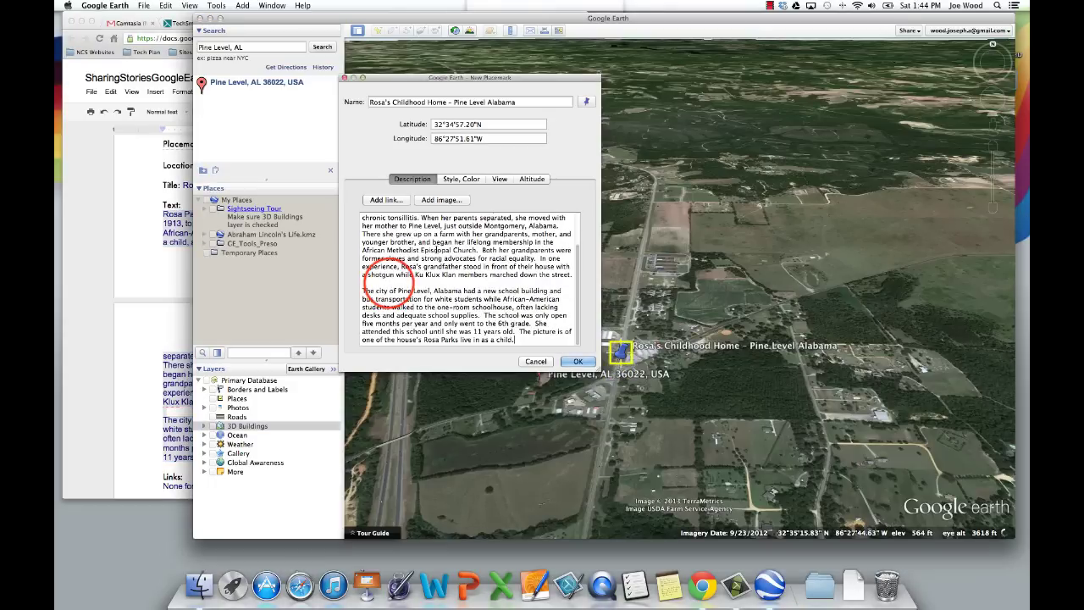
{"action": "scroll", "coordinate": [394, 275], "scroll_direction": "up", "scroll_amount": 3}
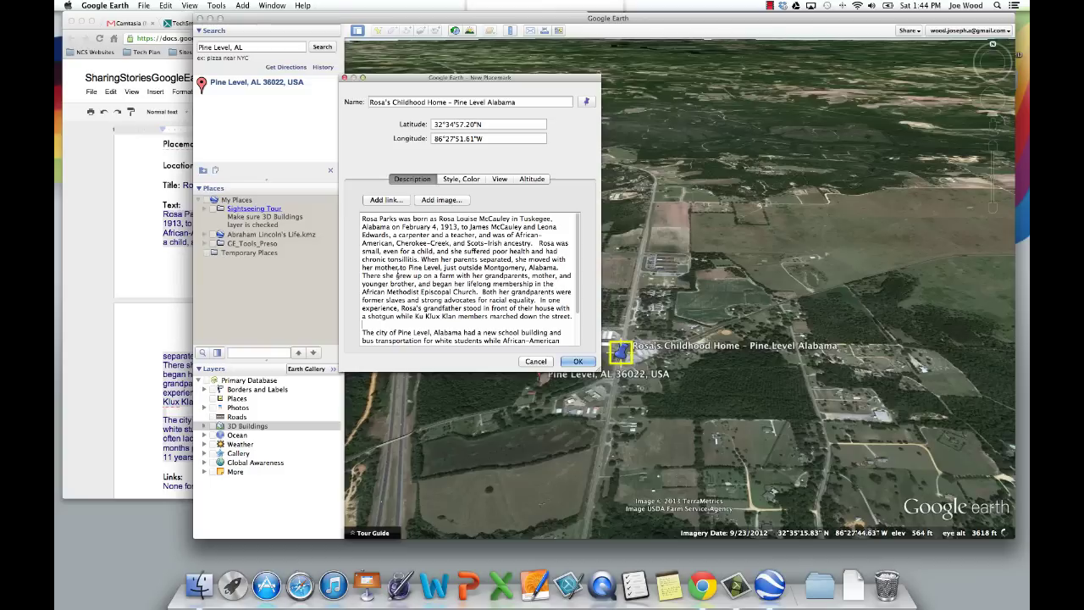
{"action": "scroll", "coordinate": [397, 275], "scroll_direction": "down", "scroll_amount": 2}
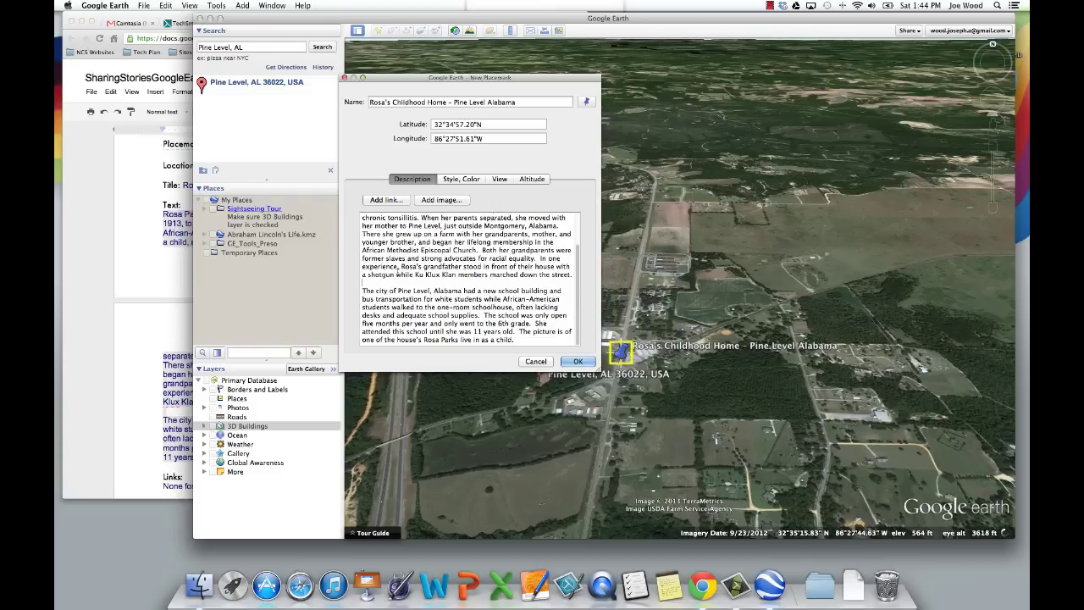
{"action": "scroll", "coordinate": [399, 267], "scroll_direction": "up", "scroll_amount": 3}
{"action": "scroll", "coordinate": [399, 267], "scroll_direction": "down", "scroll_amount": 2}
{"action": "type", "text": "<p>"}
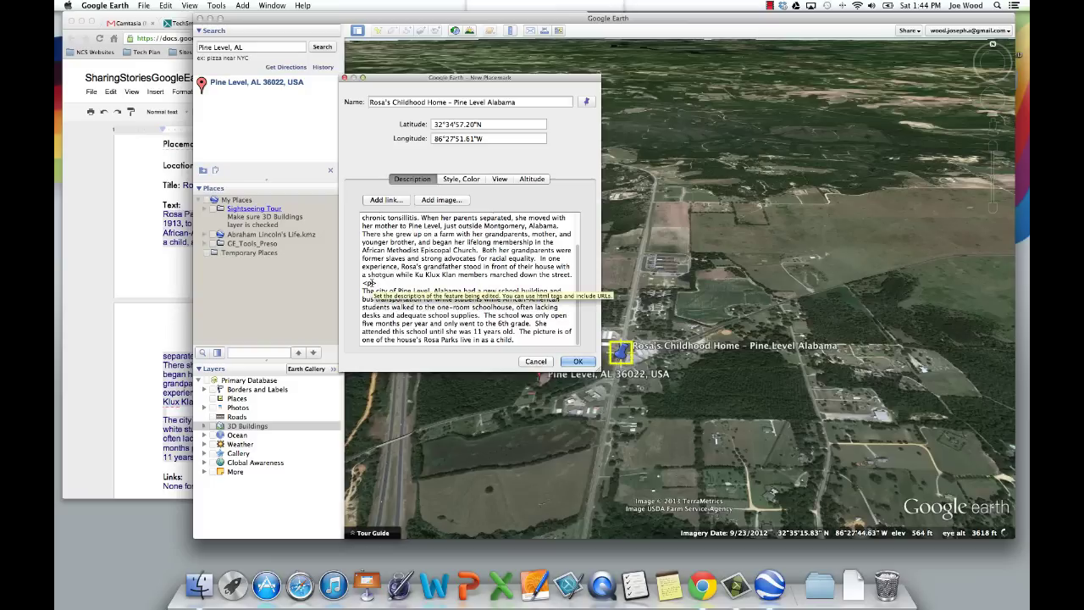
{"action": "left_click", "coordinate": [572, 361]}
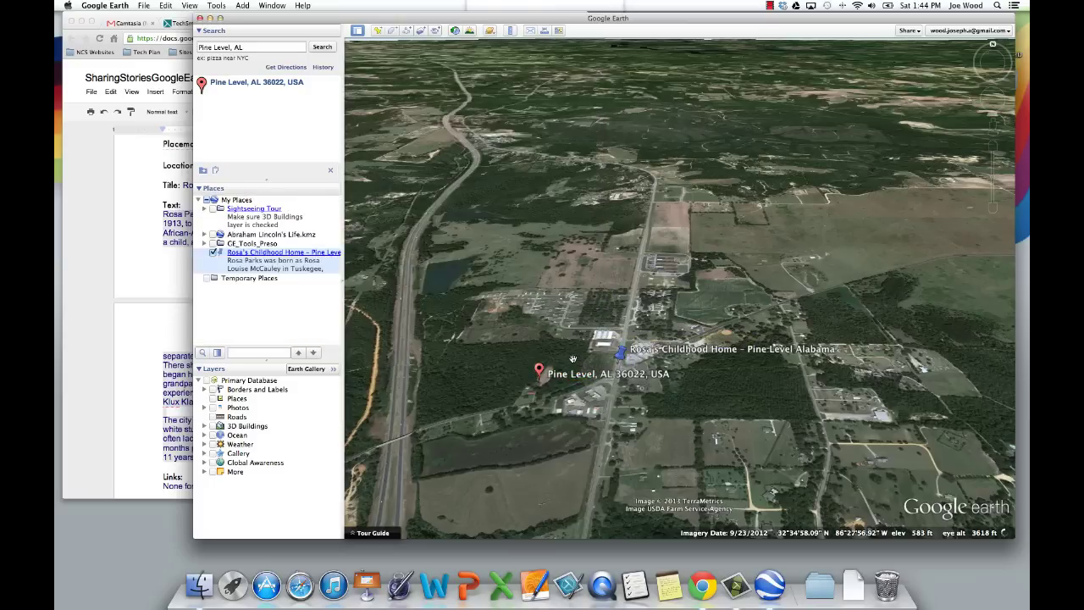
{"action": "left_click", "coordinate": [283, 252]}
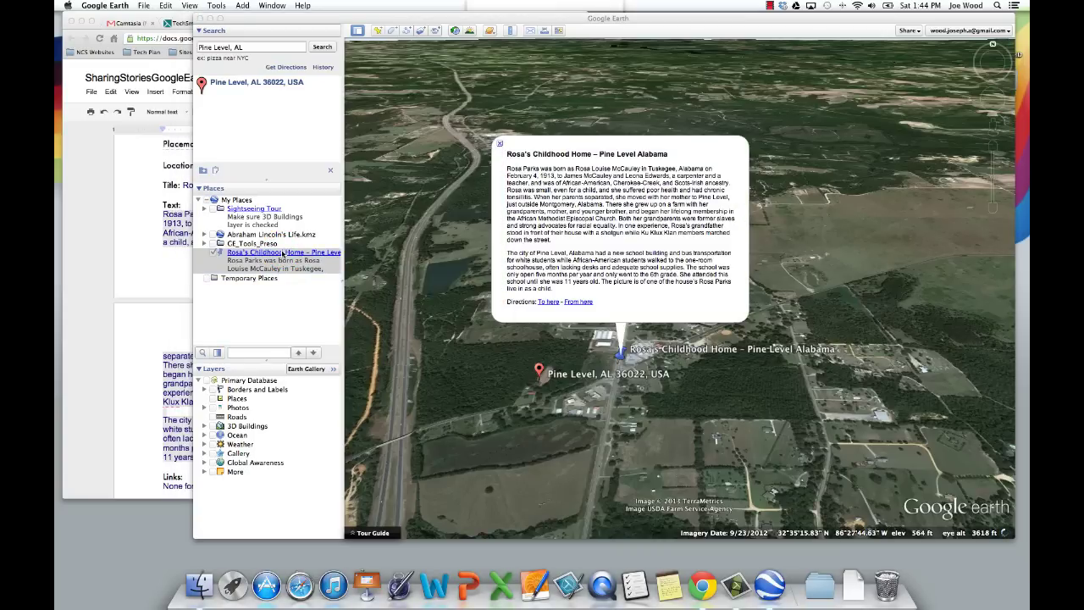
Switch to the Google Docs sheet in Chrome and open the Rosa Parks House Flickr link under Placemark #1's photos
{"action": "left_click", "coordinate": [150, 288]}
{"action": "left_click", "coordinate": [212, 309]}
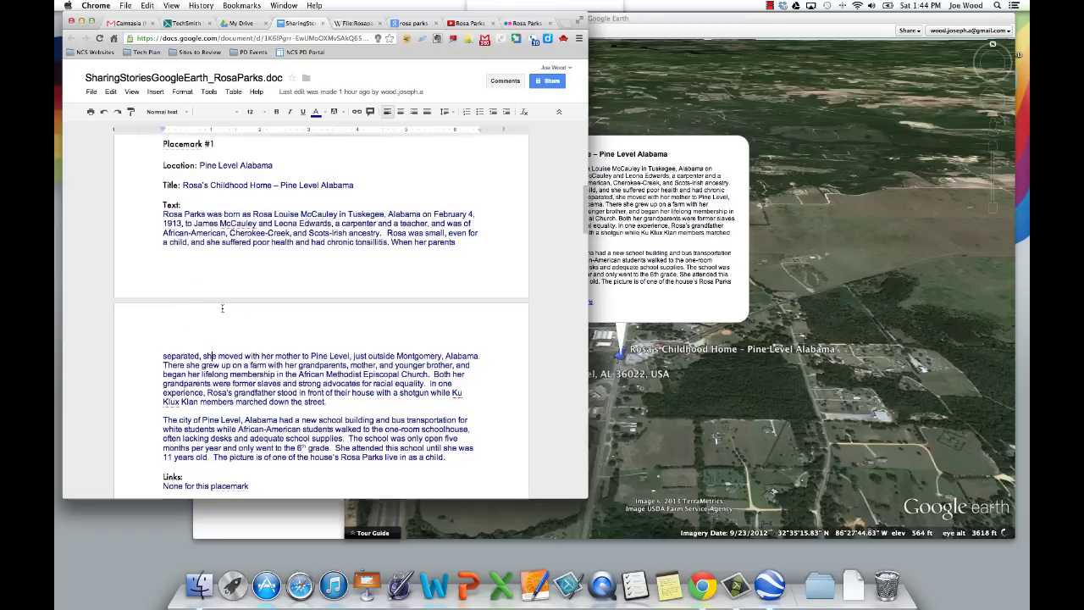
{"action": "scroll", "coordinate": [223, 308], "scroll_direction": "down", "scroll_amount": 5}
{"action": "scroll", "coordinate": [222, 308], "scroll_direction": "down", "scroll_amount": 1}
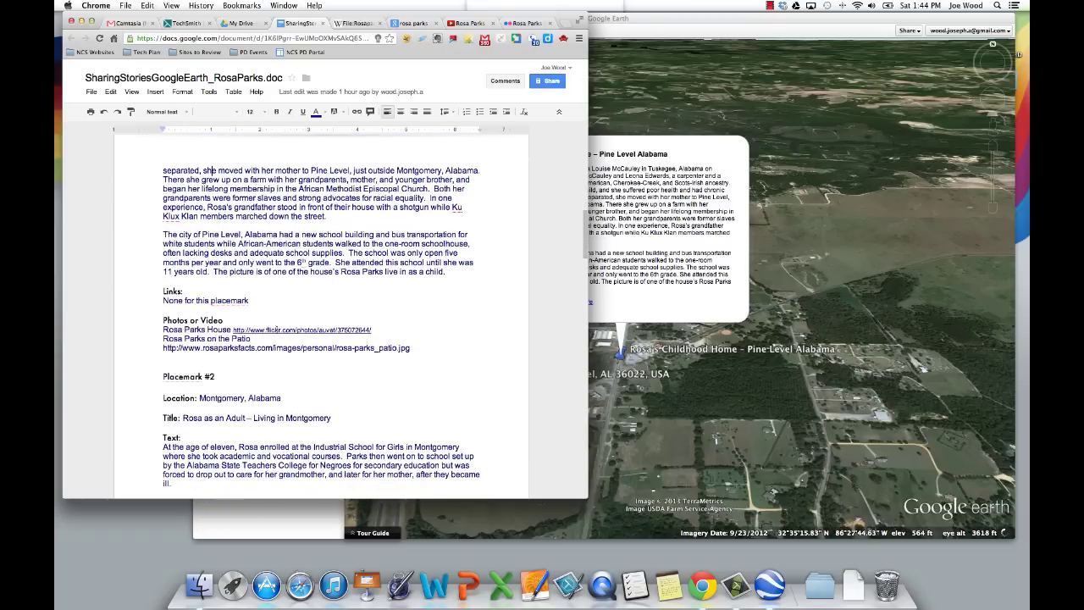
{"action": "left_click", "coordinate": [278, 330]}
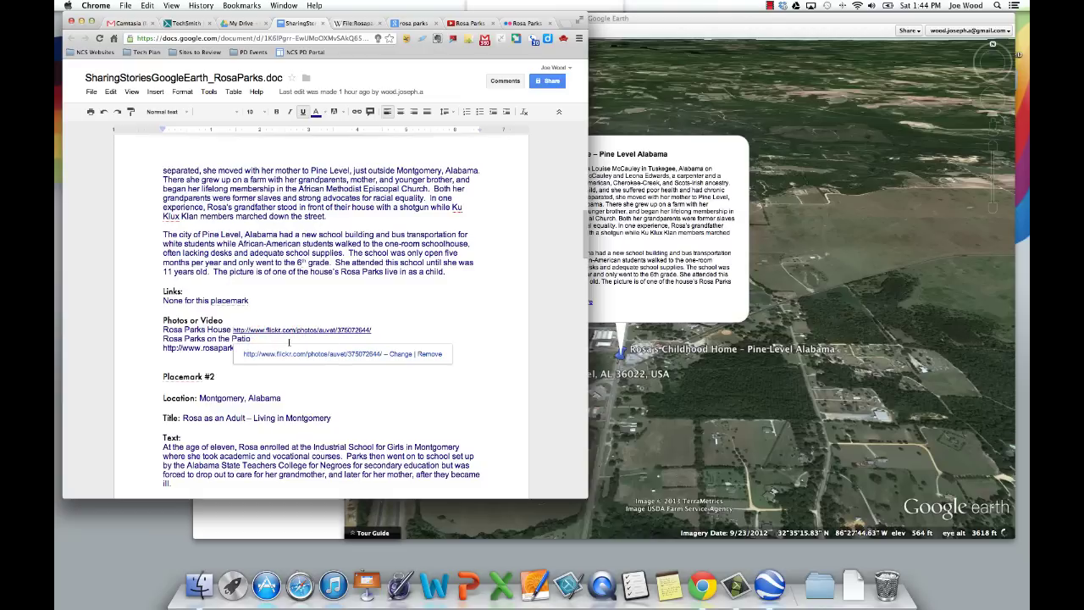
{"action": "left_click", "coordinate": [315, 354]}
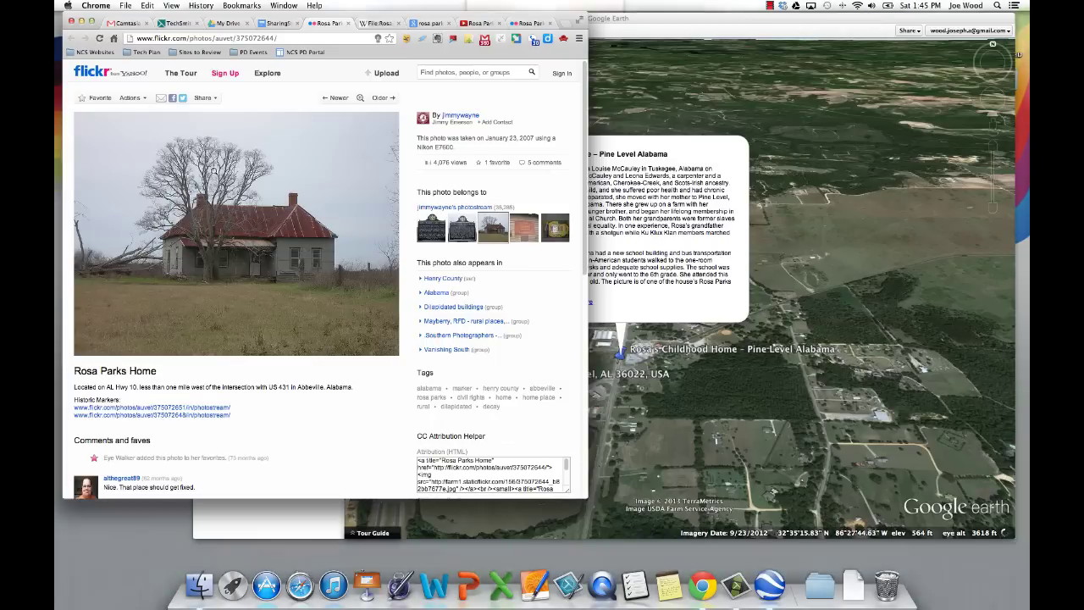
Display the Rosa Parks Home photo in the Small 240 size and copy its image URL
{"action": "left_click", "coordinate": [138, 98]}
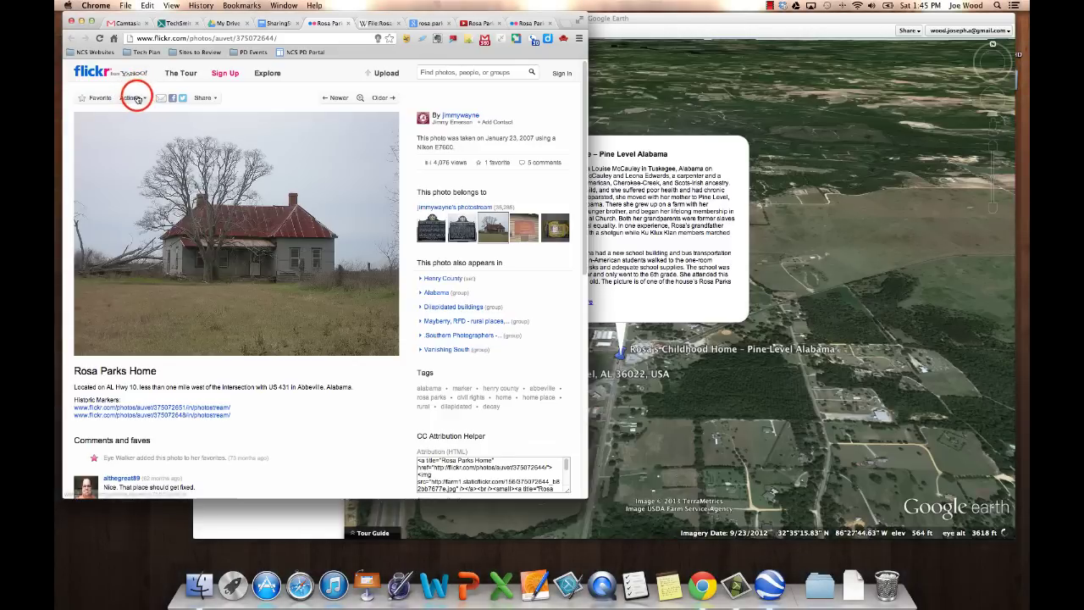
{"action": "left_click", "coordinate": [138, 98]}
{"action": "left_click", "coordinate": [116, 127]}
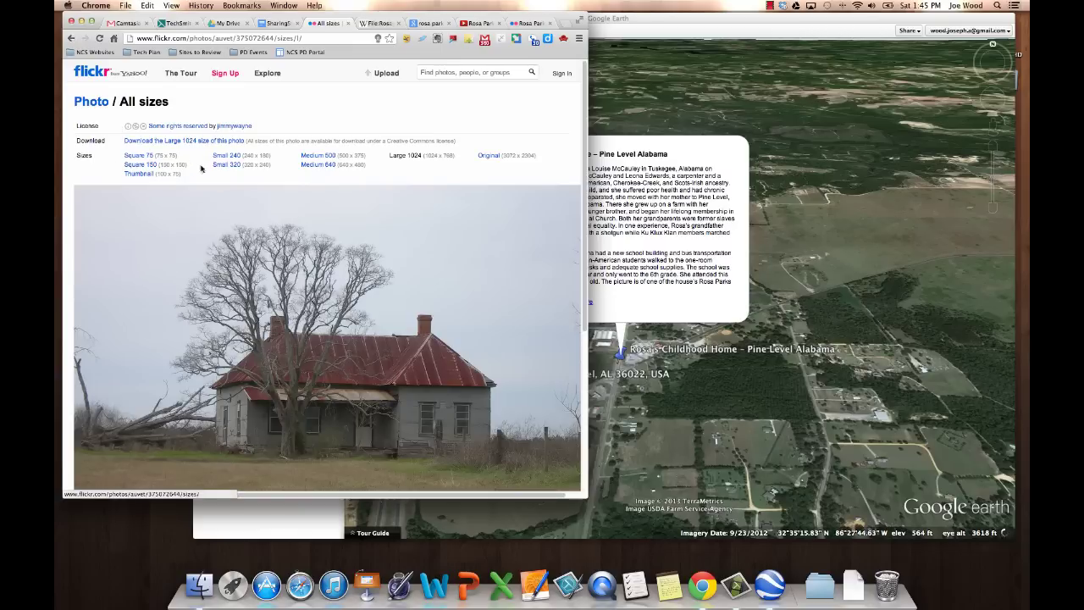
{"action": "left_click", "coordinate": [226, 156]}
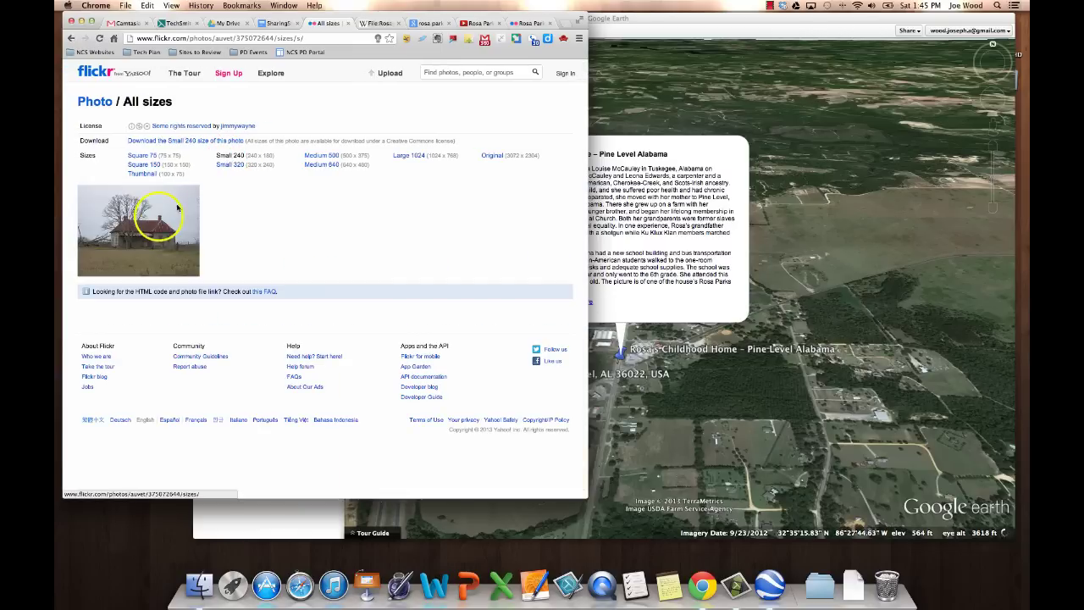
{"action": "right_click", "coordinate": [160, 215]}
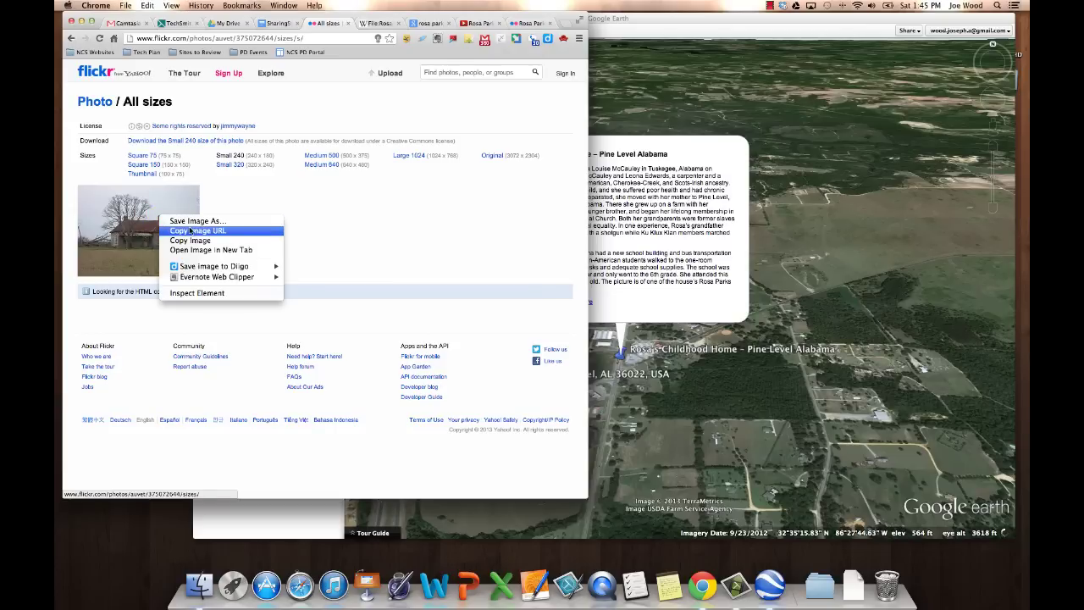
{"action": "left_click", "coordinate": [192, 232]}
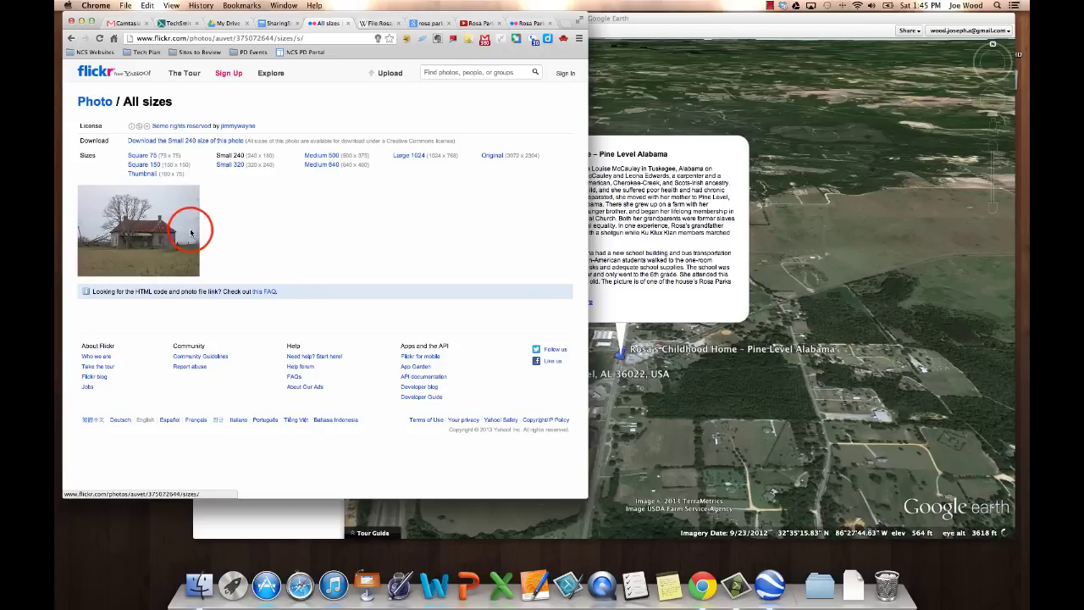
Back in Google Earth, insert the copied image URL at the start of the Rosa's Childhood Home placemark description and save it
{"action": "left_click", "coordinate": [630, 239]}
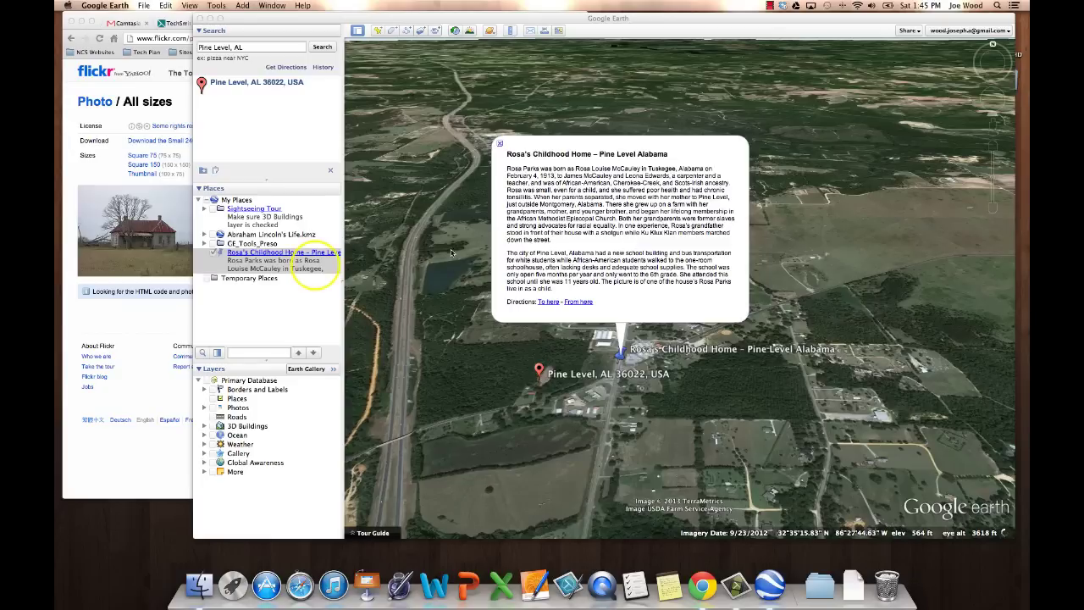
{"action": "right_click", "coordinate": [316, 268]}
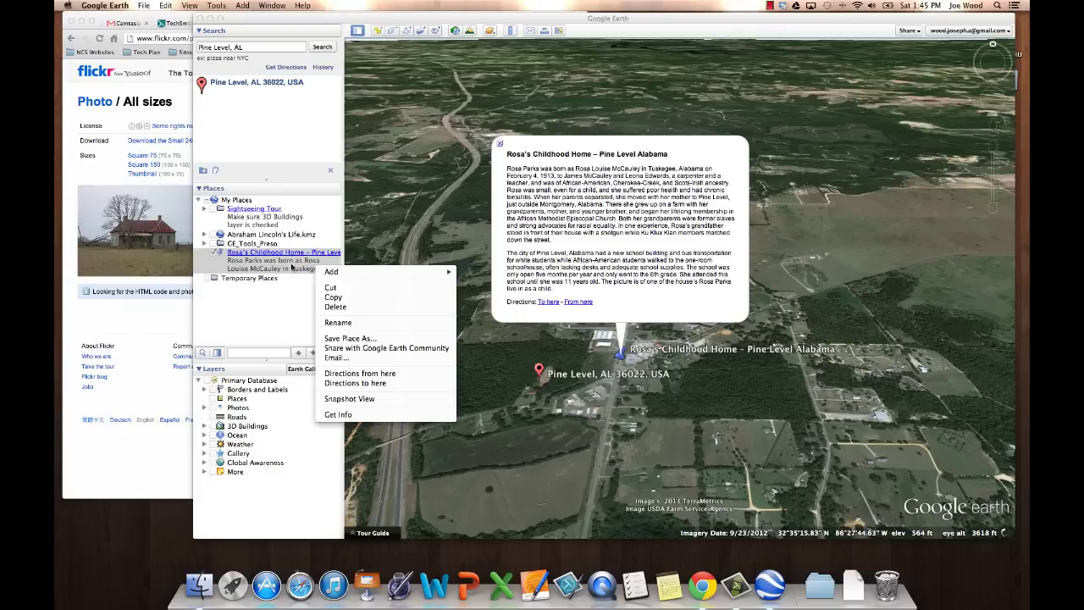
{"action": "left_click", "coordinate": [355, 413]}
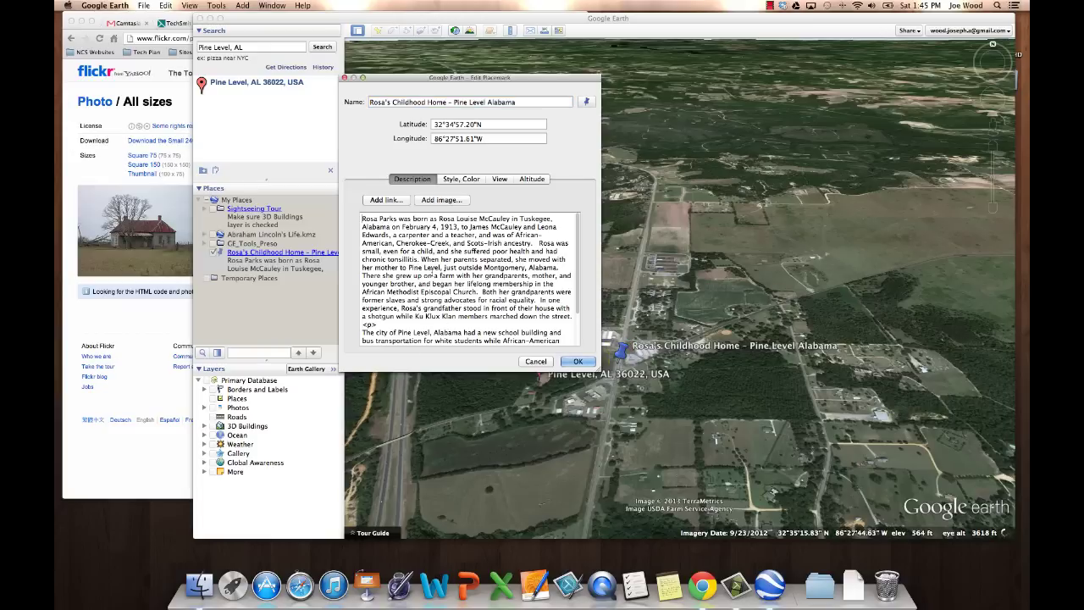
{"action": "left_click", "coordinate": [363, 219]}
{"action": "left_click", "coordinate": [432, 201]}
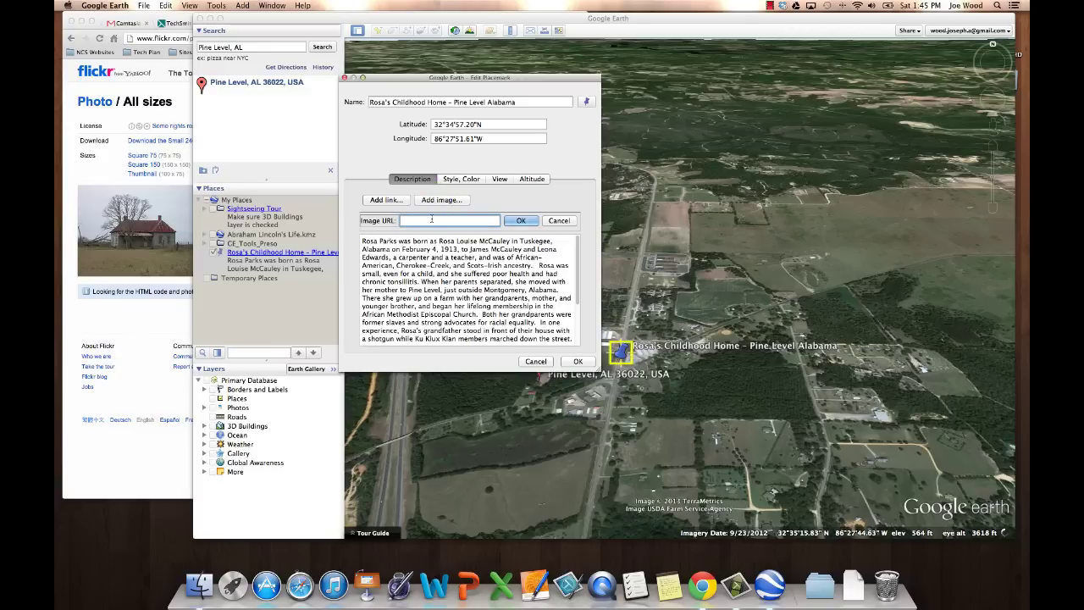
{"action": "key", "text": "super+v"}
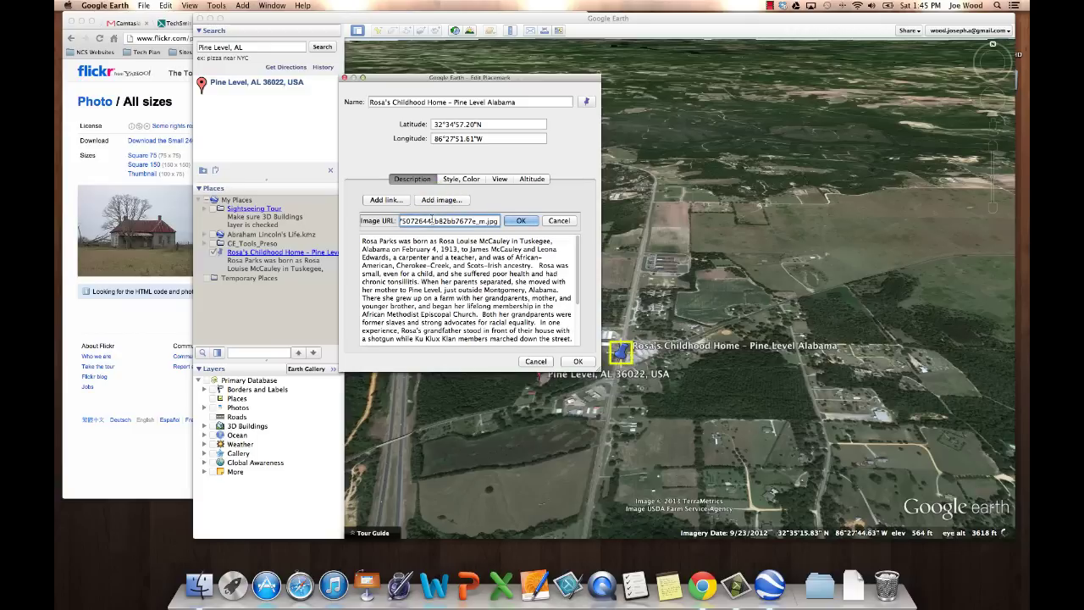
{"action": "left_click", "coordinate": [521, 221]}
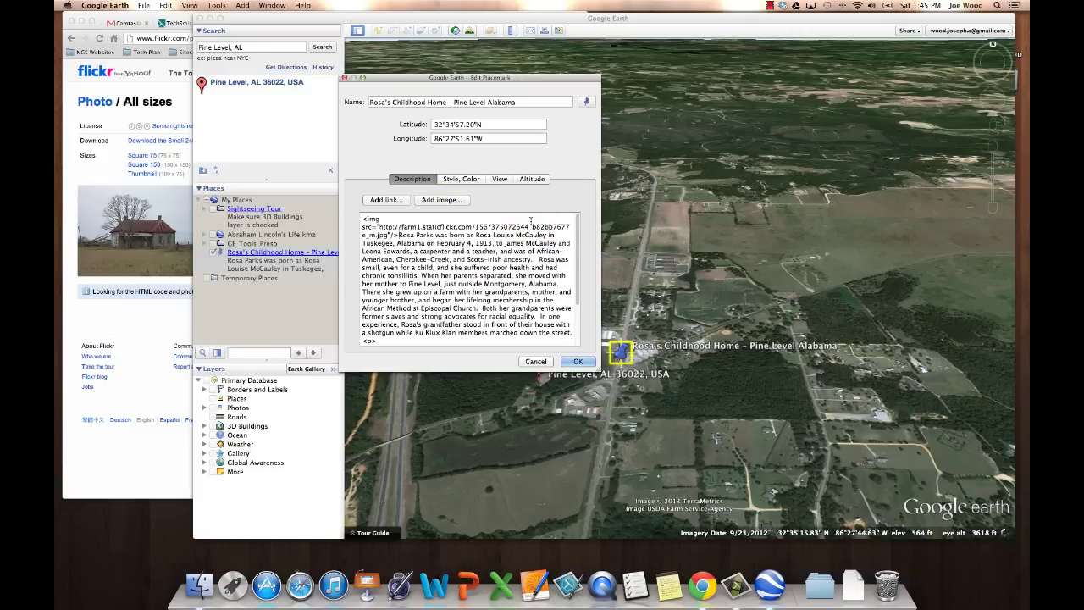
{"action": "left_click", "coordinate": [363, 221]}
{"action": "left_click_drag", "start_coordinate": [363, 221], "coordinate": [393, 234]}
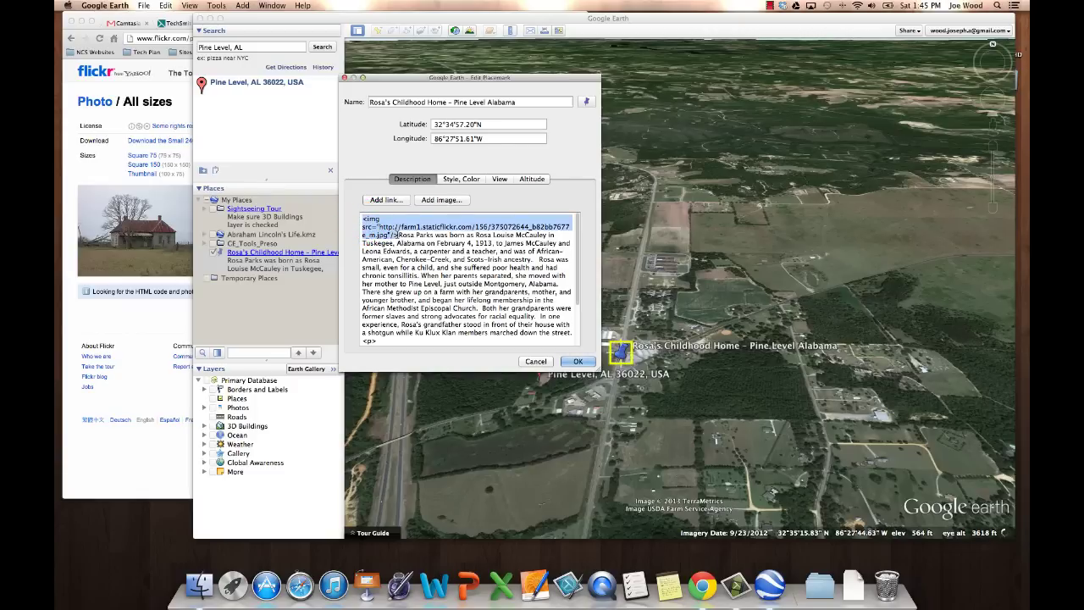
{"action": "left_click", "coordinate": [395, 235]}
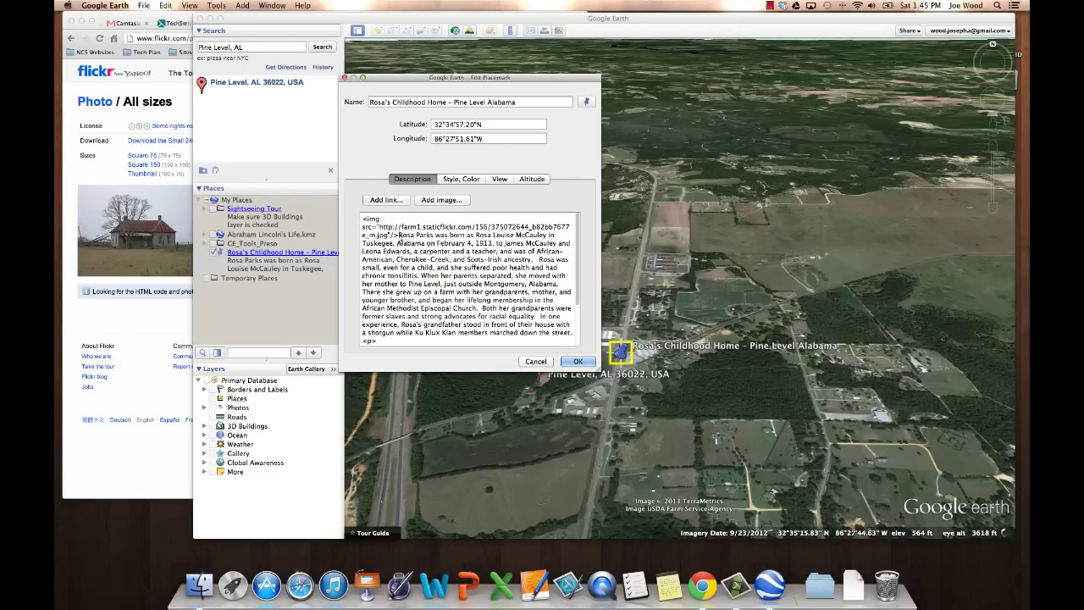
{"action": "left_click", "coordinate": [578, 362]}
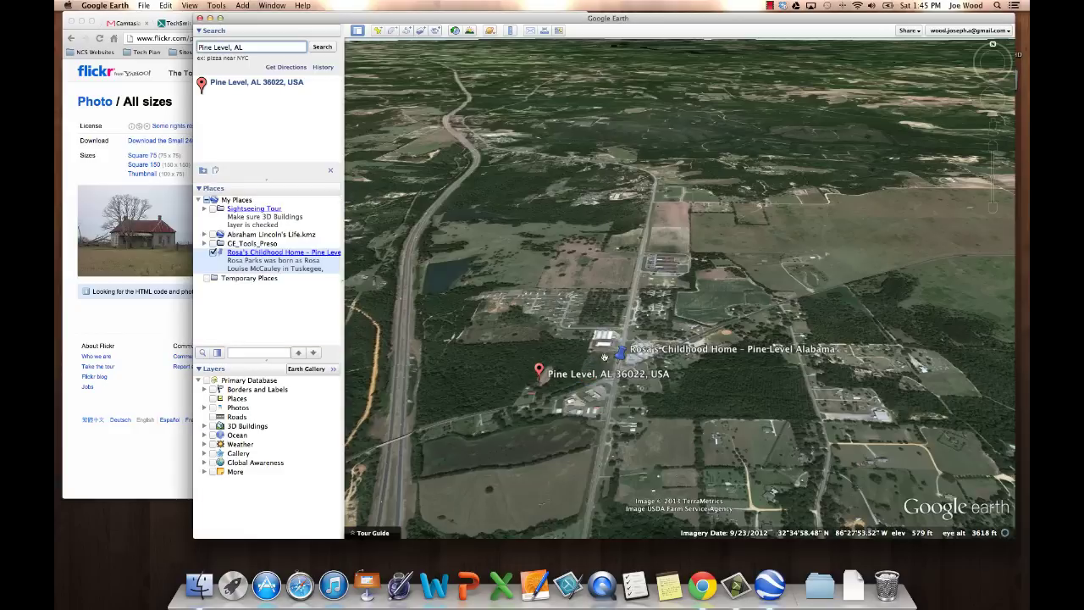
Check the photo and text layout in the Rosa's Childhood Home balloon, then close the balloon
{"action": "left_click", "coordinate": [327, 252]}
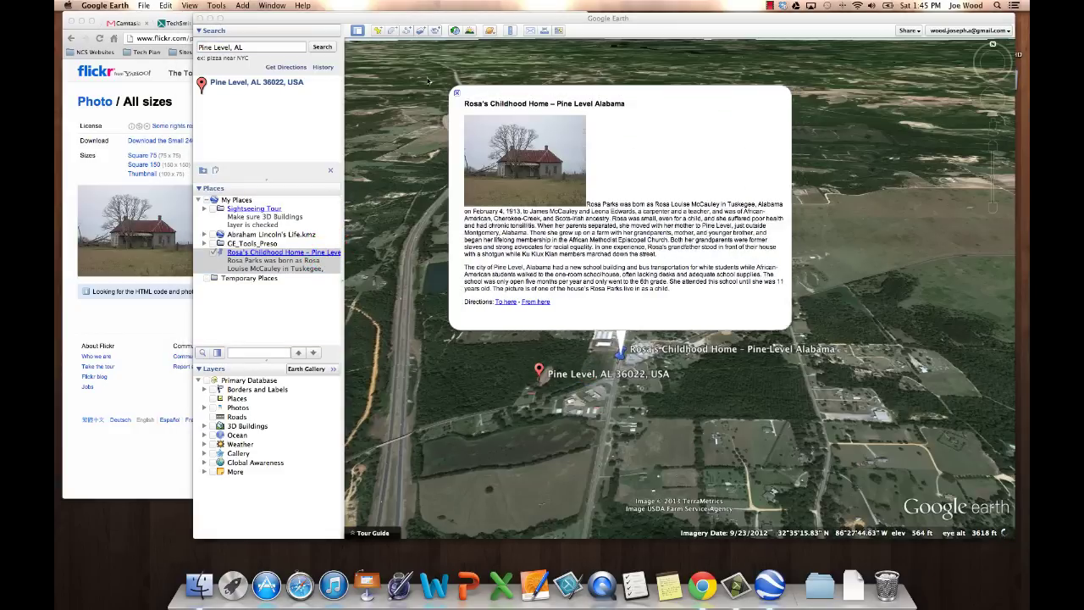
{"action": "left_click", "coordinate": [456, 92]}
{"action": "left_click", "coordinate": [316, 254]}
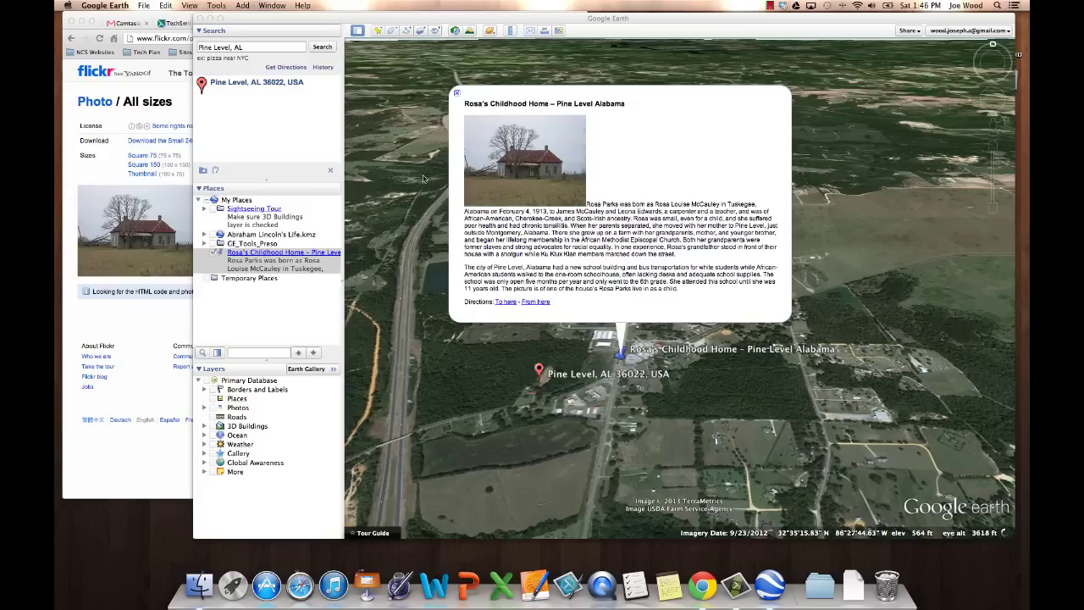
{"action": "left_click", "coordinate": [457, 92]}
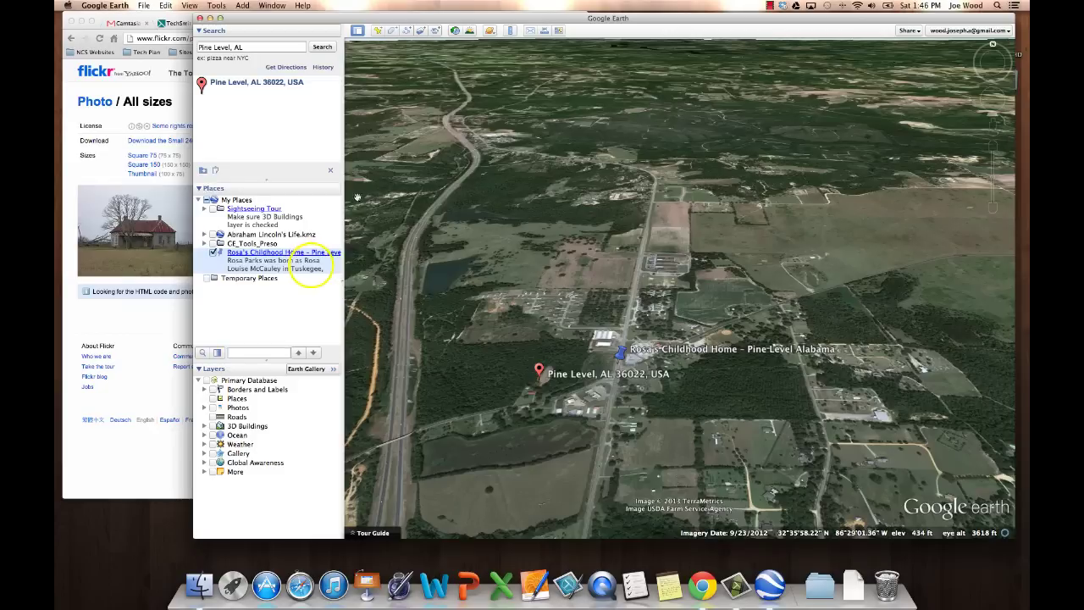
Insert a <p> paragraph break after the image tag in the Rosa's Childhood Home description, save it, and close the balloon
{"action": "right_click", "coordinate": [311, 266]}
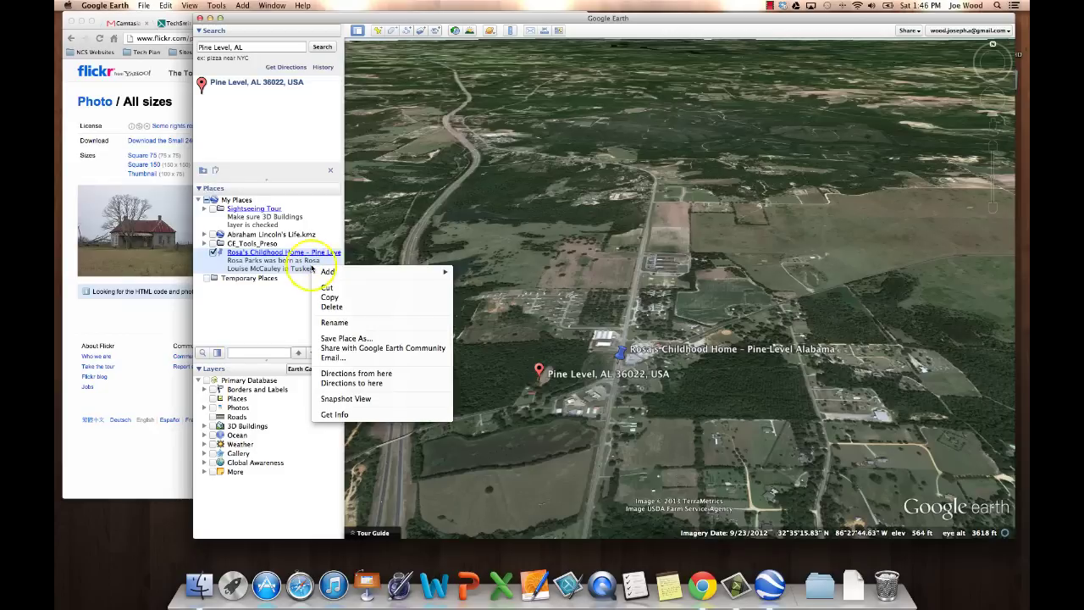
{"action": "left_click", "coordinate": [354, 413]}
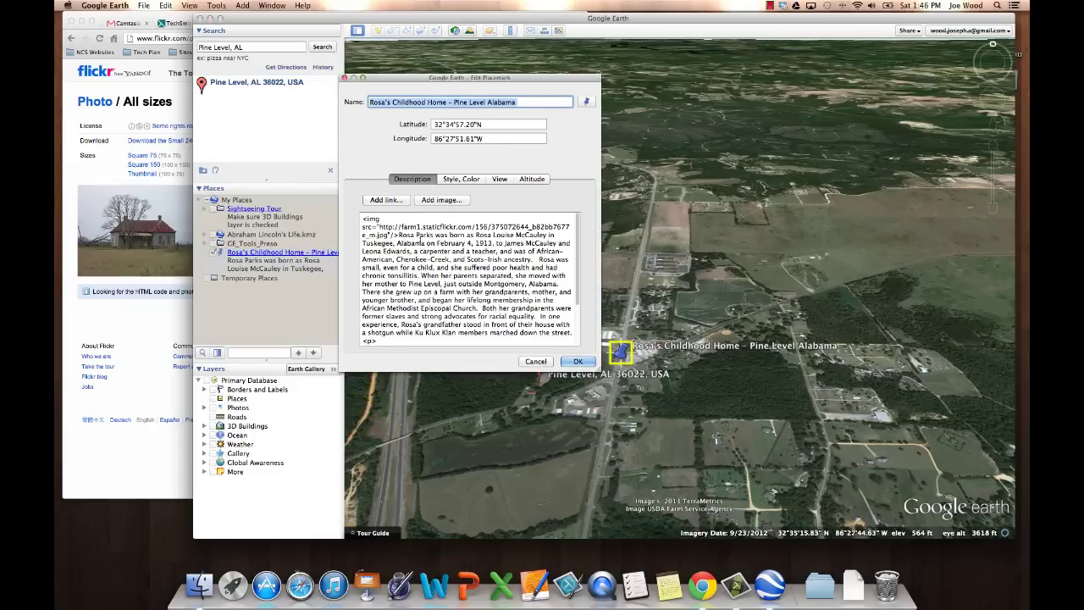
{"action": "left_click", "coordinate": [415, 236]}
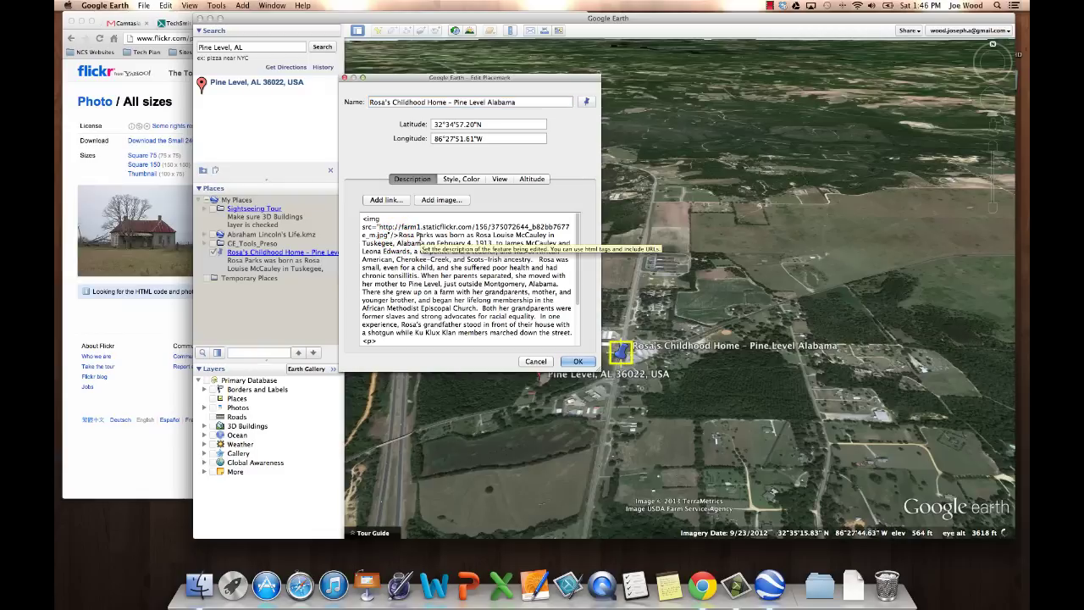
{"action": "type", "text": "<p>"}
{"action": "key", "text": "Return"}
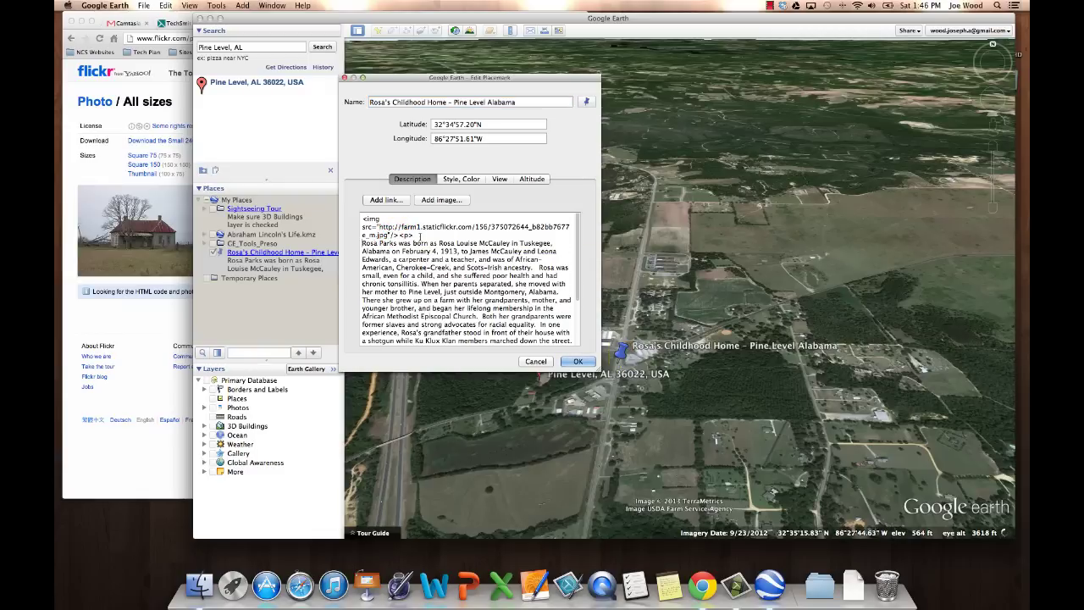
{"action": "left_click", "coordinate": [562, 361]}
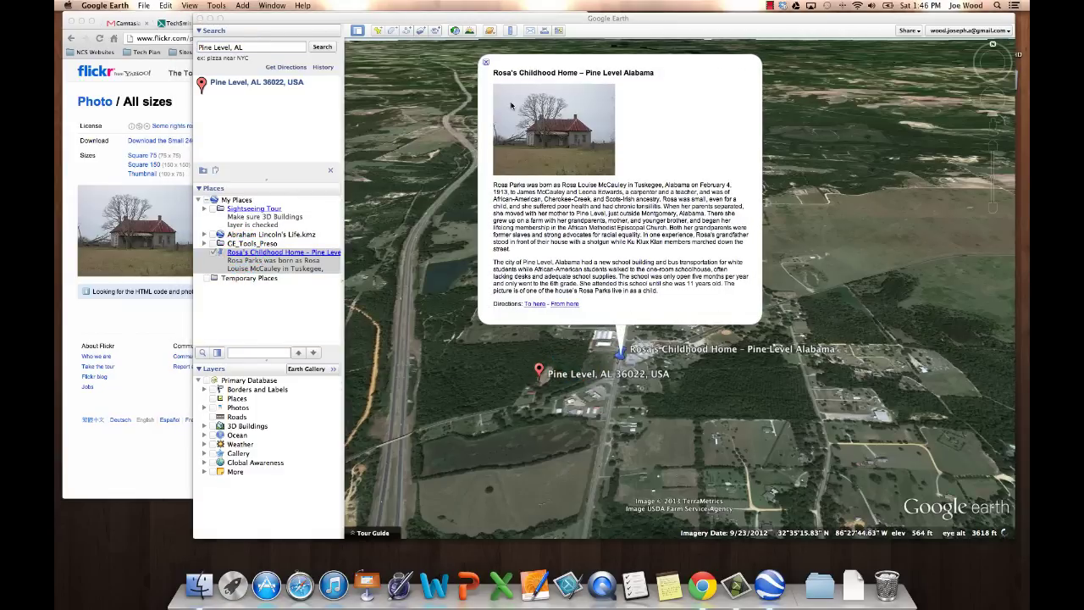
{"action": "left_click", "coordinate": [485, 62]}
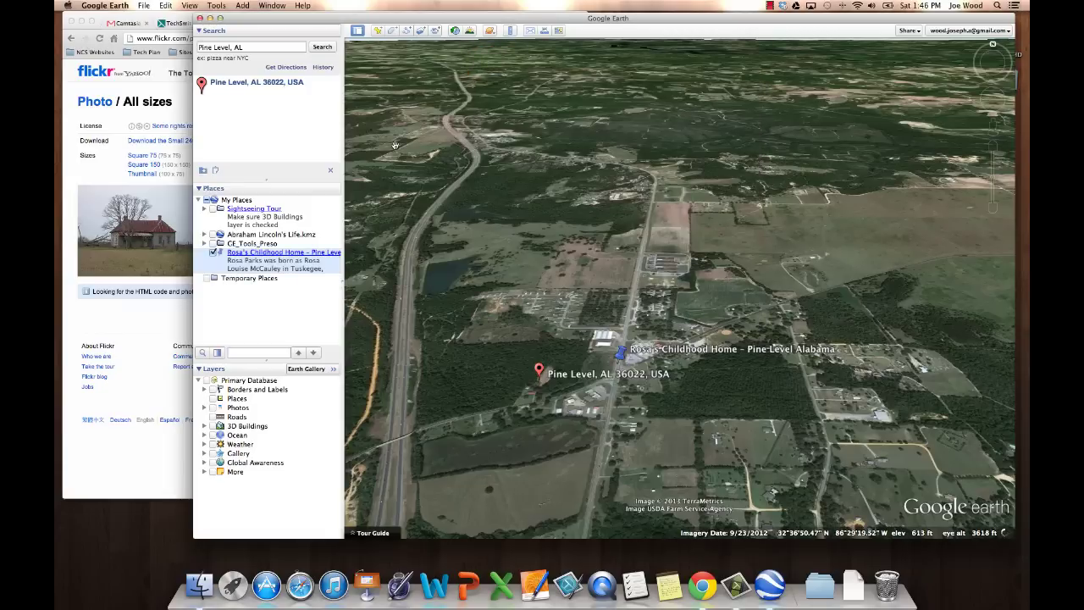
Switch to Chrome, return to the Rosa Parks Home photo page on Flickr, and copy its CC Attribution Helper HTML code
{"action": "left_click", "coordinate": [101, 229]}
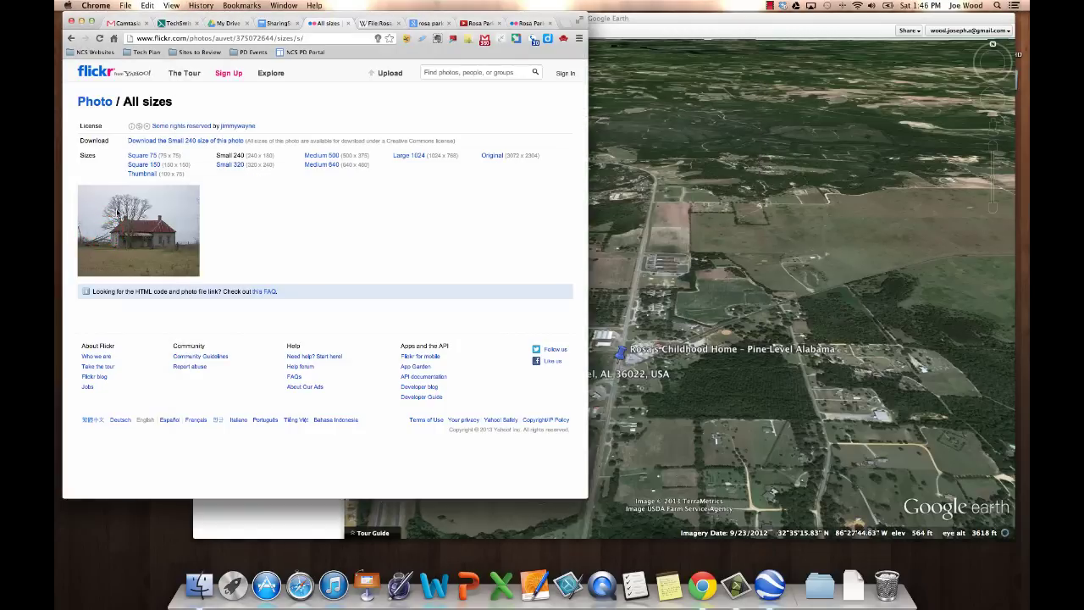
{"action": "left_click", "coordinate": [72, 38]}
{"action": "left_click", "coordinate": [72, 38]}
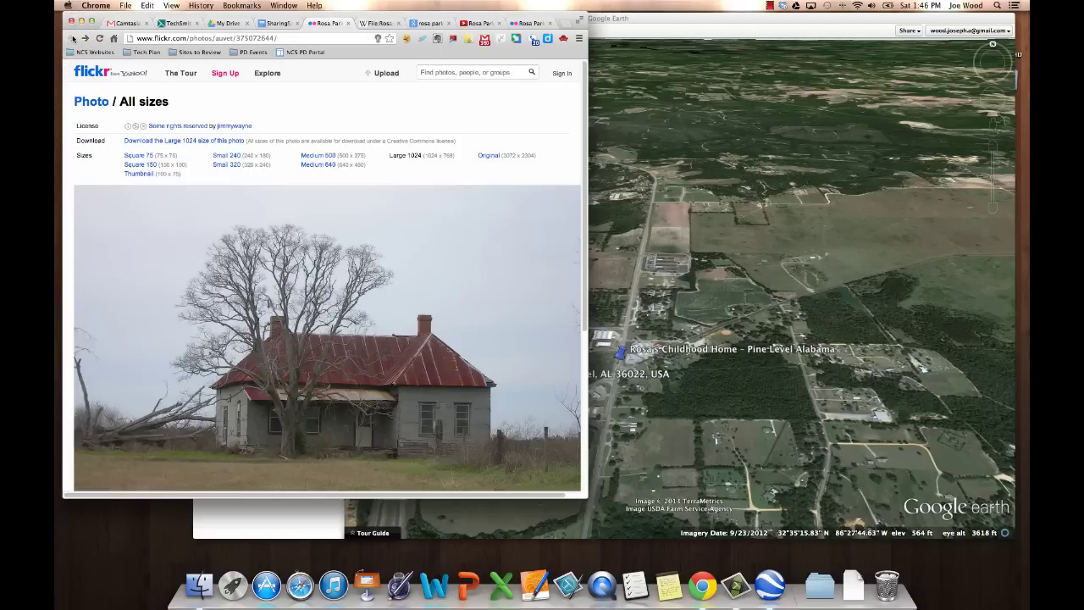
{"action": "scroll", "coordinate": [382, 390], "scroll_direction": "down", "scroll_amount": 5}
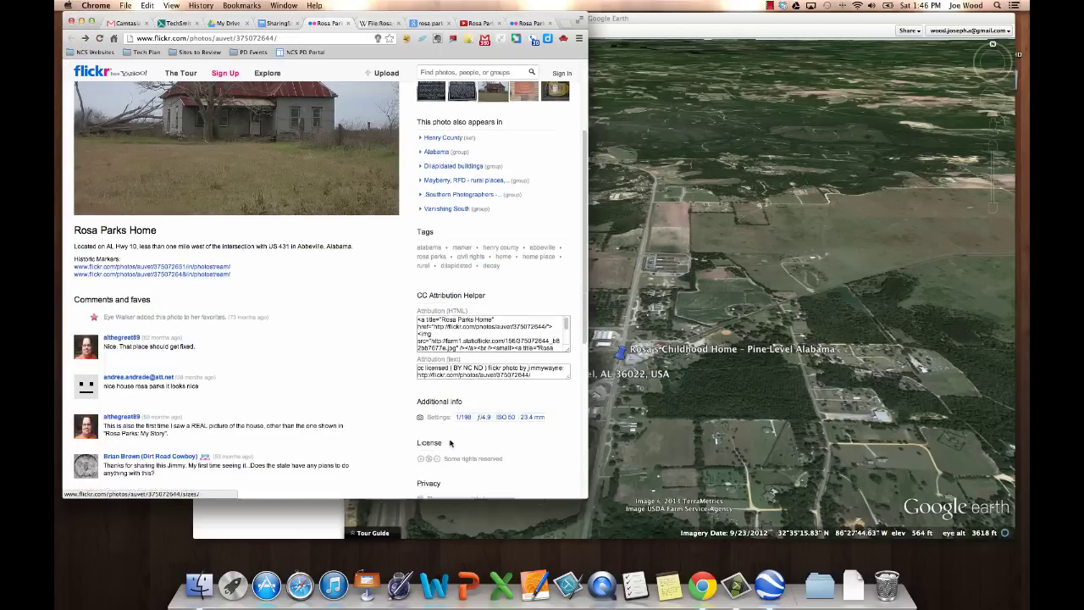
{"action": "left_click_drag", "start_coordinate": [418, 252], "coordinate": [524, 271]}
{"action": "right_click", "coordinate": [524, 271]}
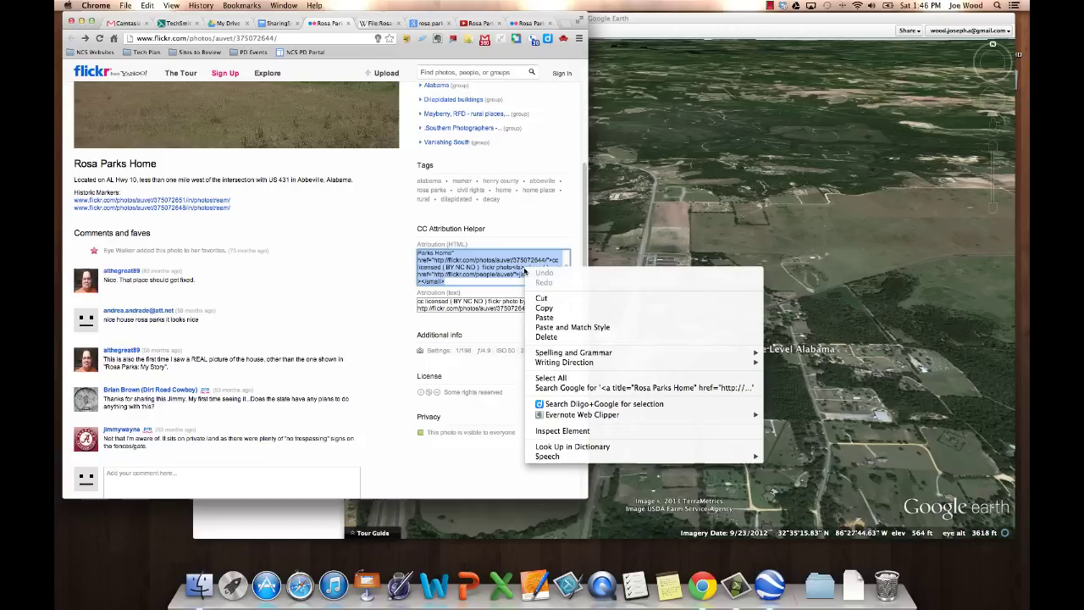
{"action": "left_click", "coordinate": [546, 309]}
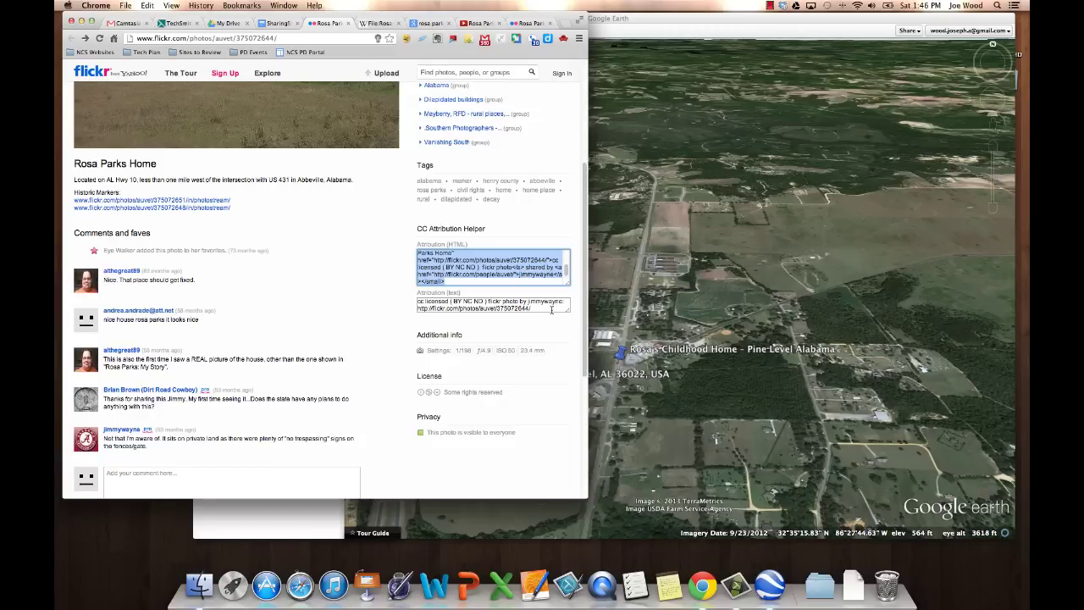
Back in Google Earth, append a <p> tag and the copied attribution HTML to the end of the Rosa's Childhood Home description
{"action": "left_click", "coordinate": [622, 351]}
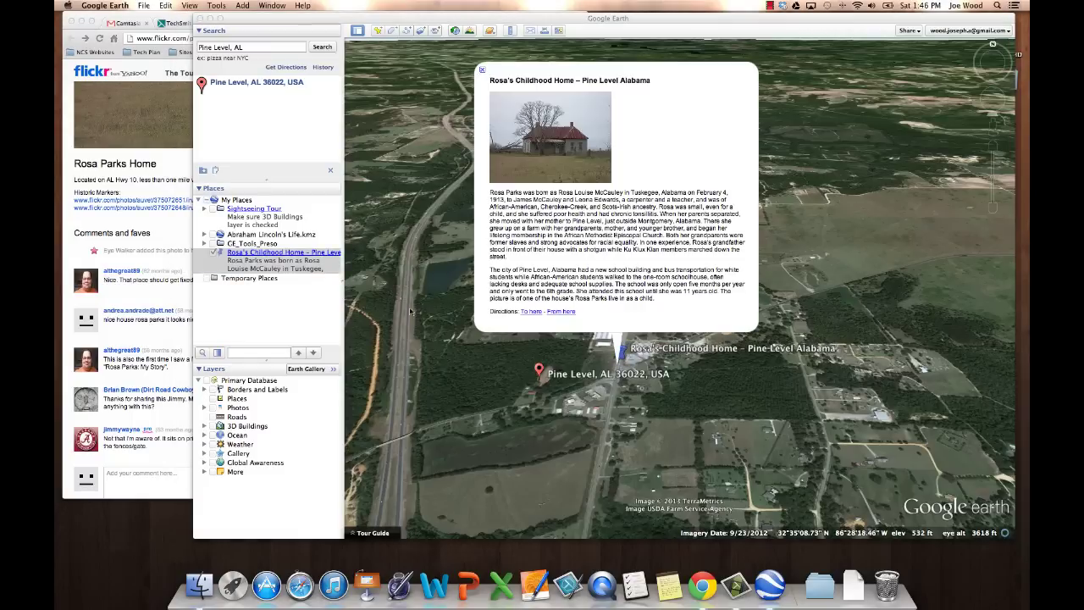
{"action": "left_click", "coordinate": [290, 269]}
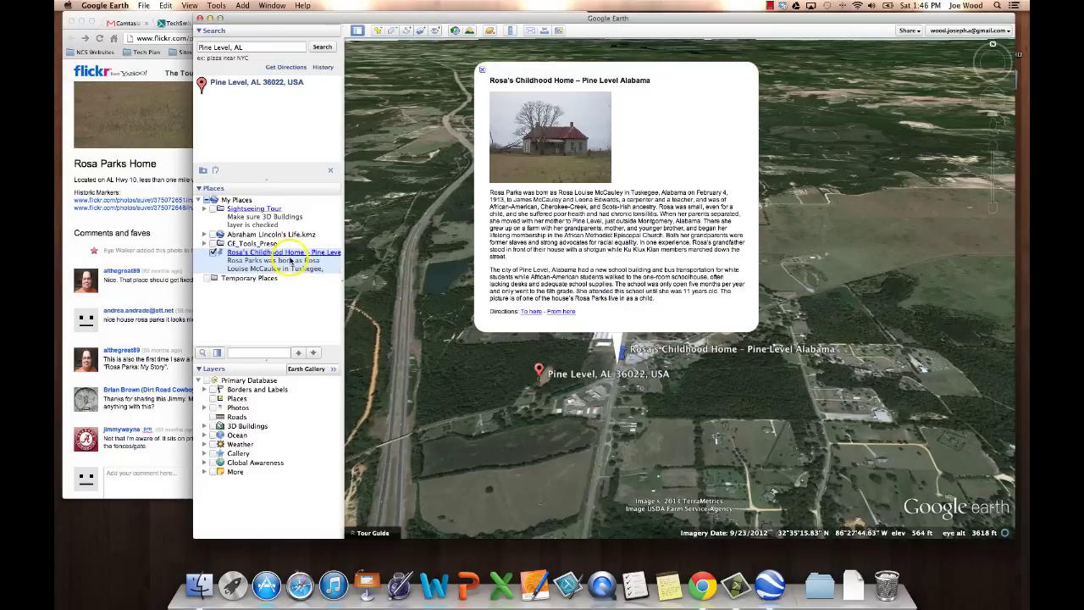
{"action": "right_click", "coordinate": [290, 259]}
{"action": "left_click", "coordinate": [355, 426]}
{"action": "right_click", "coordinate": [314, 264]}
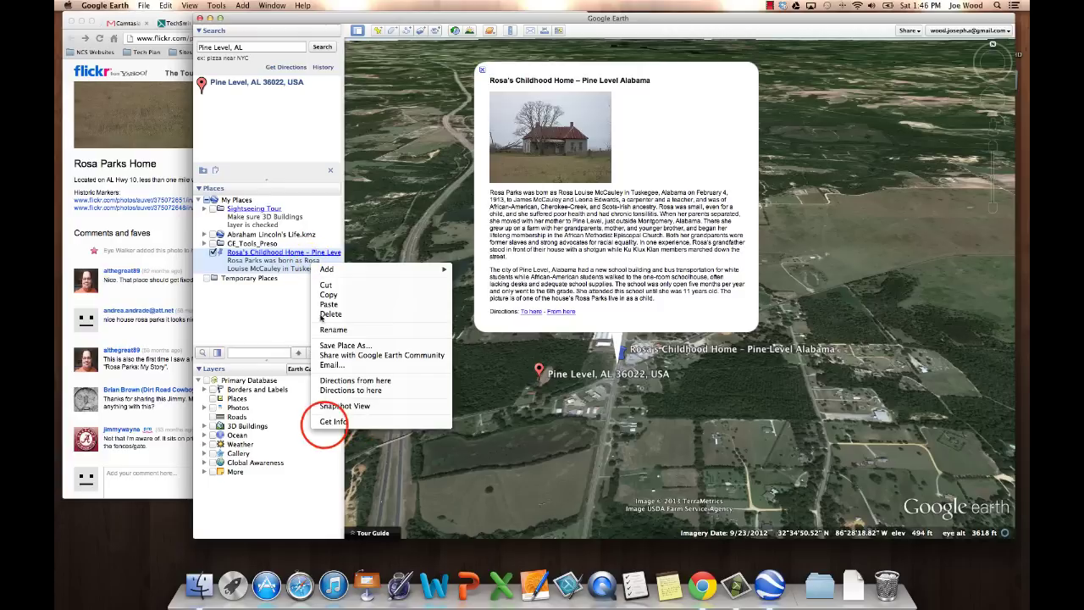
{"action": "left_click", "coordinate": [330, 421]}
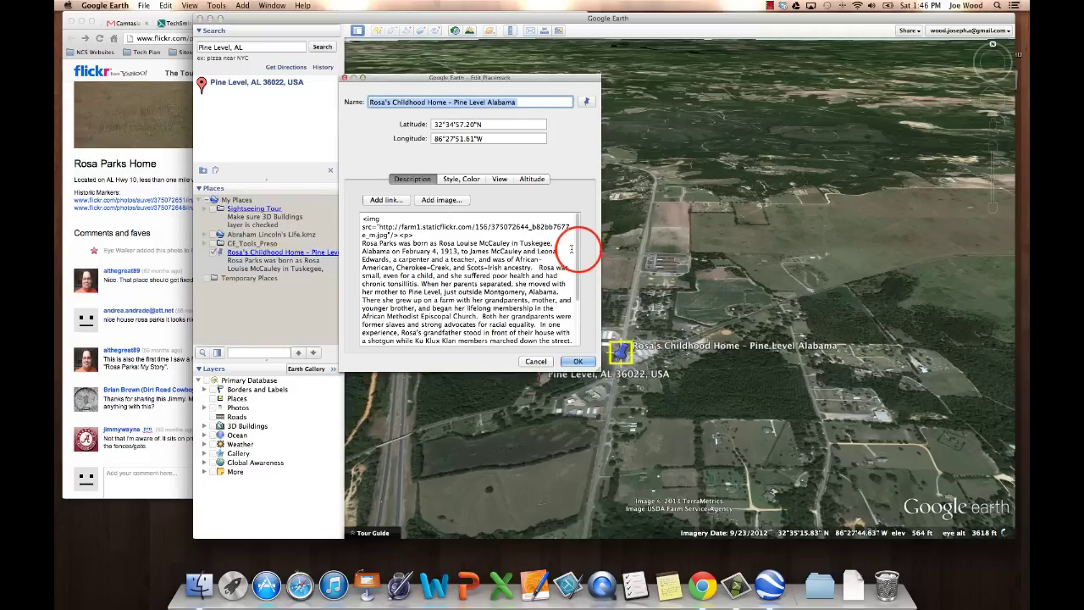
{"action": "scroll", "coordinate": [577, 245], "scroll_direction": "down", "scroll_amount": 5}
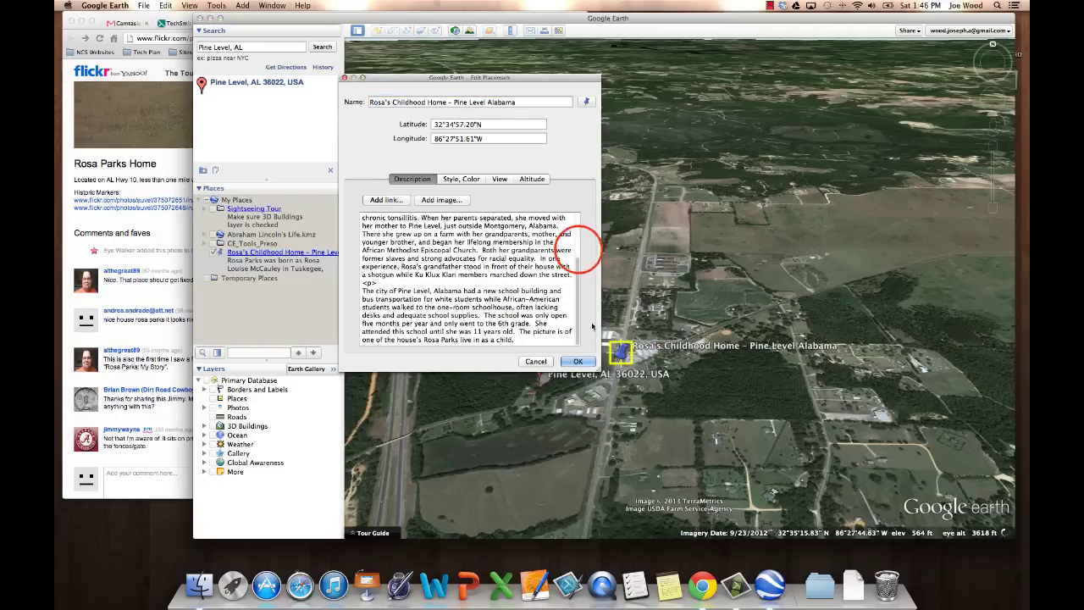
{"action": "left_click", "coordinate": [533, 338]}
{"action": "key", "text": "Return"}
{"action": "key", "text": "Return"}
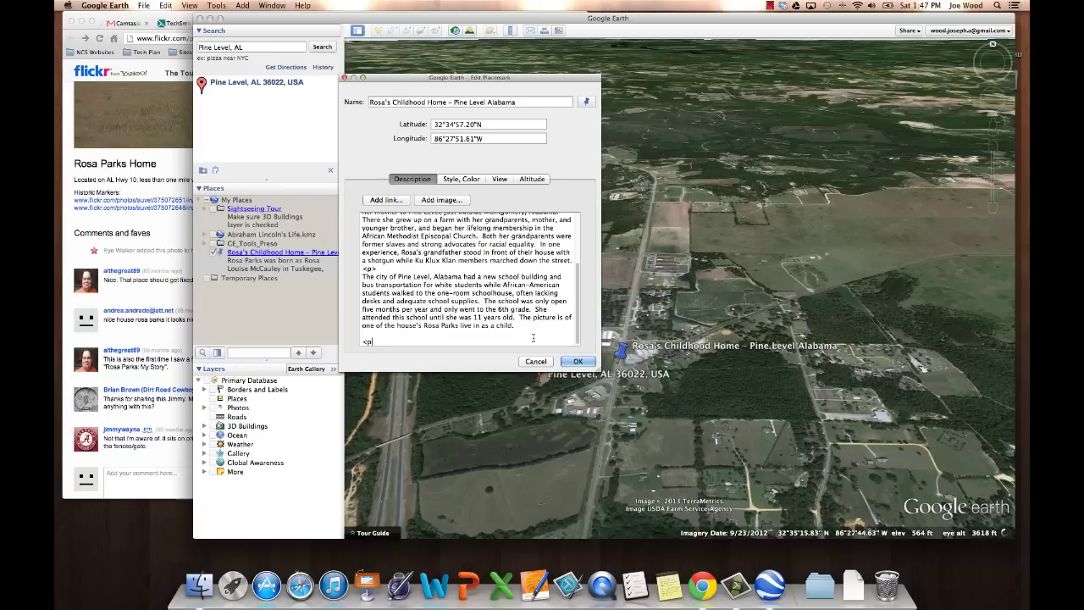
{"action": "type", "text": "<p>"}
{"action": "key", "text": "Return"}
{"action": "key", "text": "cmd+v"}
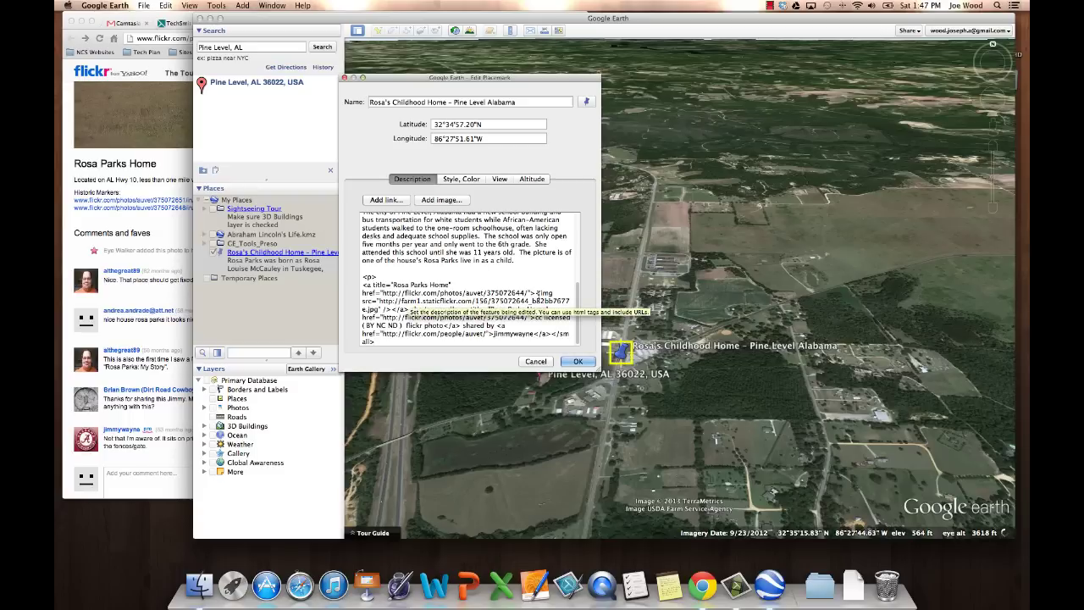
Delete the img tag from the pasted attribution code, save the placemark, and check the photo credit in its balloon before closing it
{"action": "left_click", "coordinate": [537, 293]}
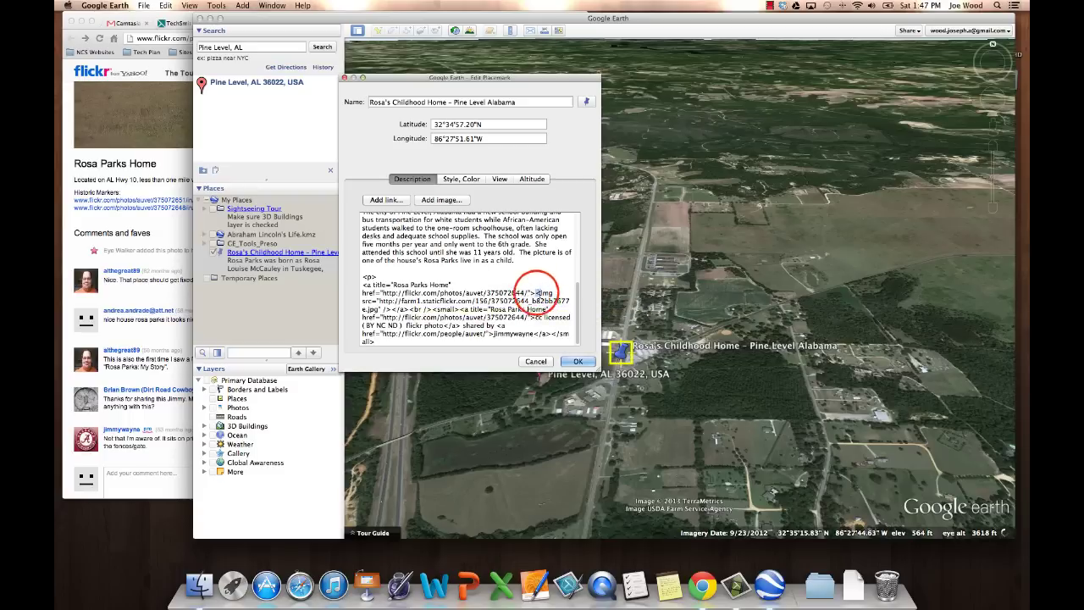
{"action": "left_click_drag", "start_coordinate": [537, 293], "coordinate": [392, 310]}
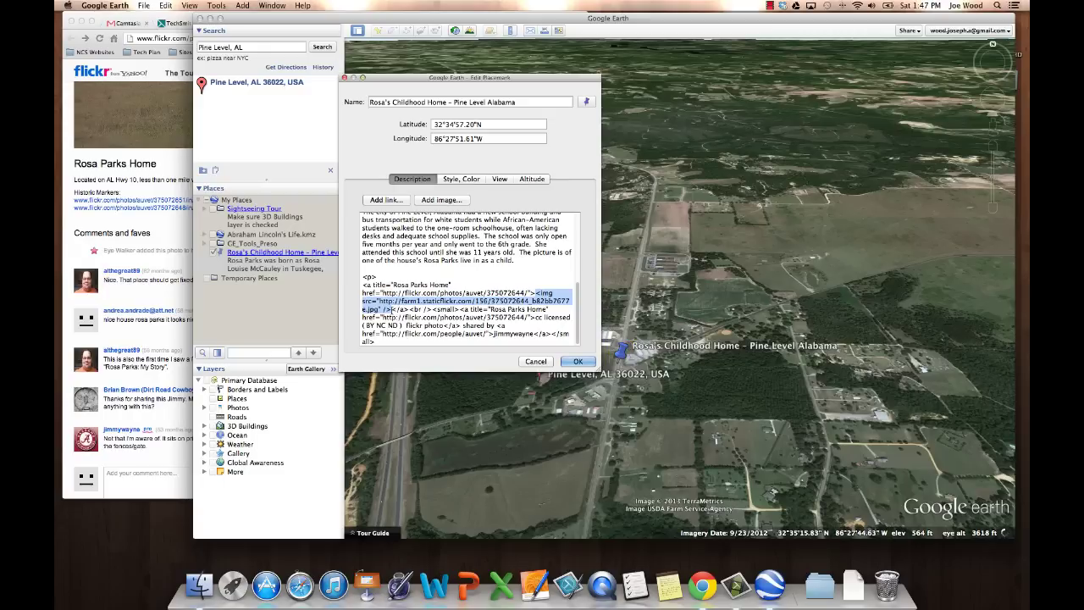
{"action": "key", "text": "BackSpace"}
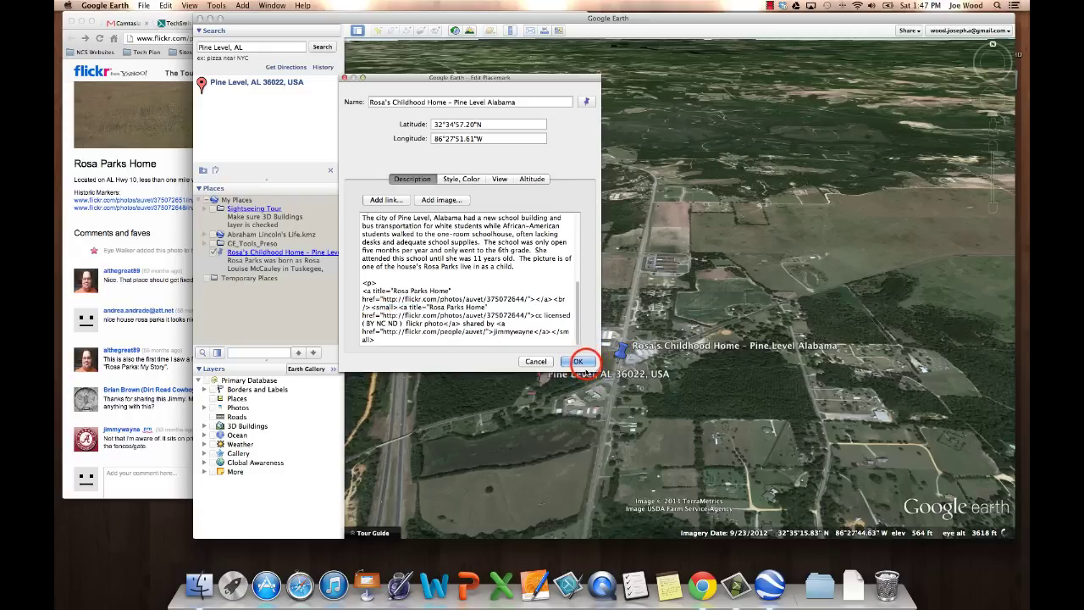
{"action": "left_click", "coordinate": [578, 362]}
{"action": "left_click", "coordinate": [252, 254]}
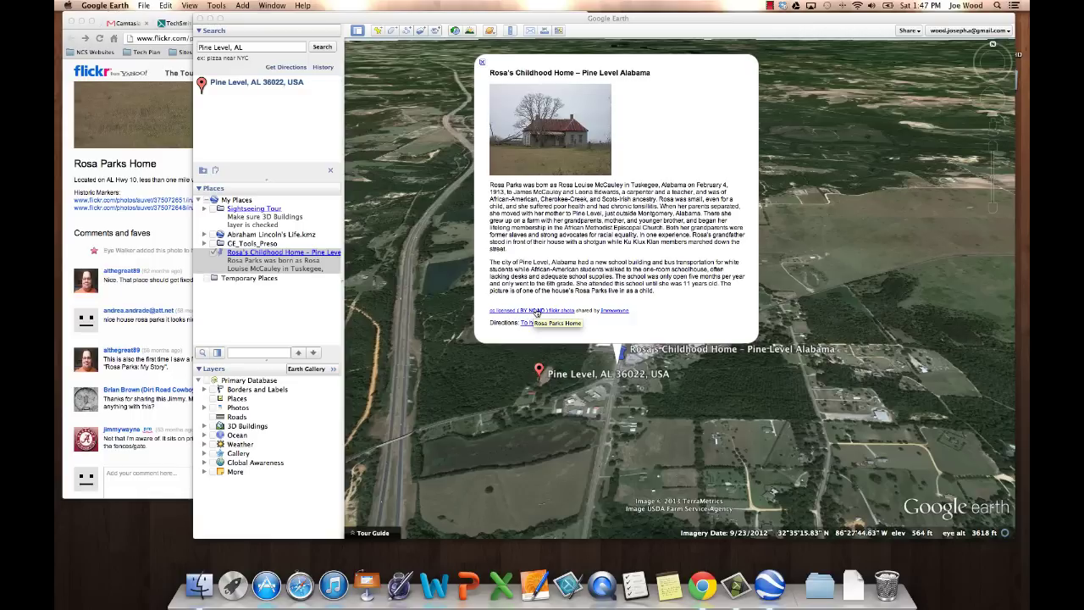
{"action": "left_click", "coordinate": [482, 62]}
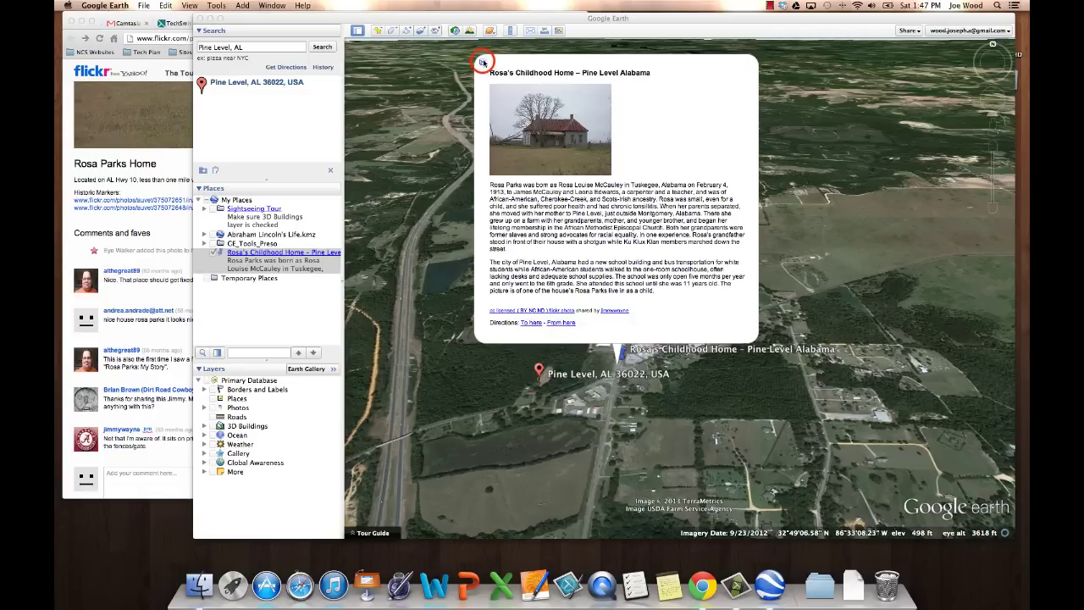
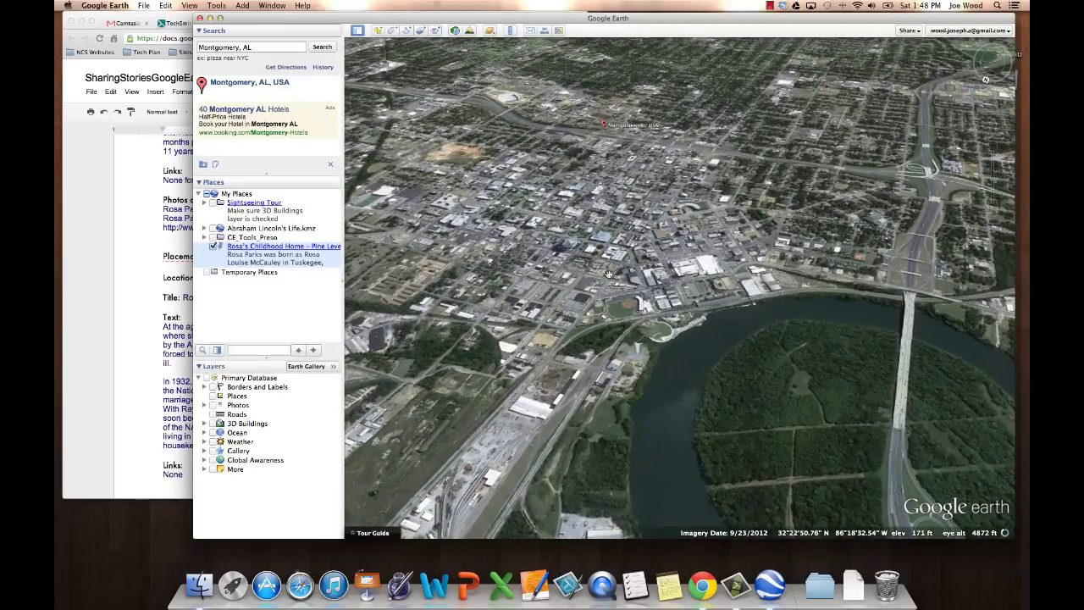
Turn on the 3D Buildings layer and adjust the viewing angle over downtown Montgomery
{"action": "left_click", "coordinate": [212, 424]}
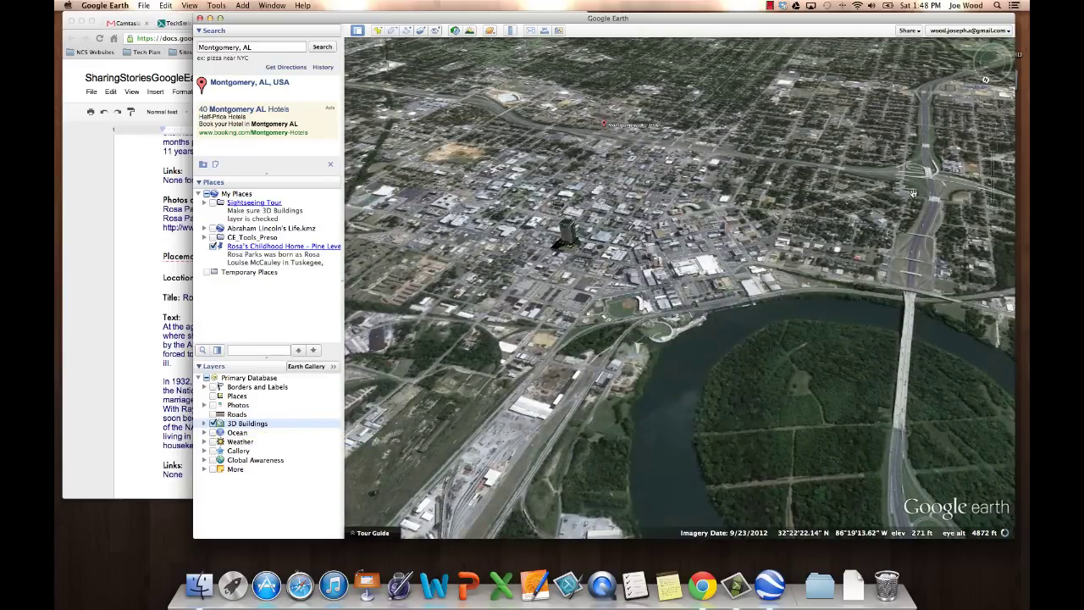
{"action": "mouse_move", "coordinate": [993, 56]}
{"action": "left_click_drag", "start_coordinate": [993, 57], "coordinate": [994, 61]}
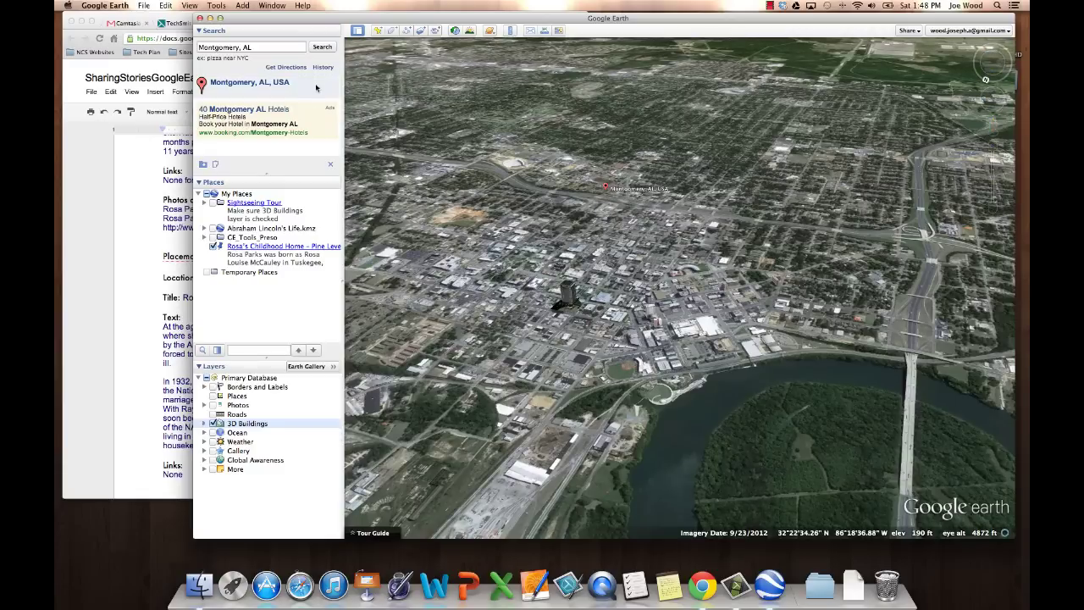
Add a new placemark and position its pin on the river beside downtown Montgomery
{"action": "left_click", "coordinate": [379, 30]}
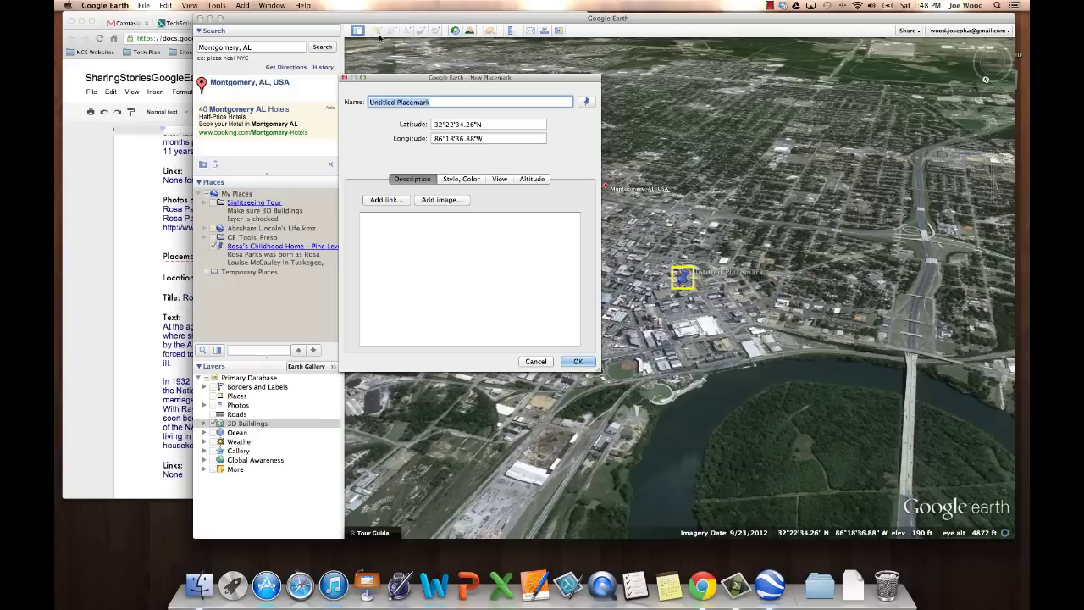
{"action": "left_click", "coordinate": [684, 279]}
{"action": "left_click_drag", "start_coordinate": [688, 286], "coordinate": [715, 401]}
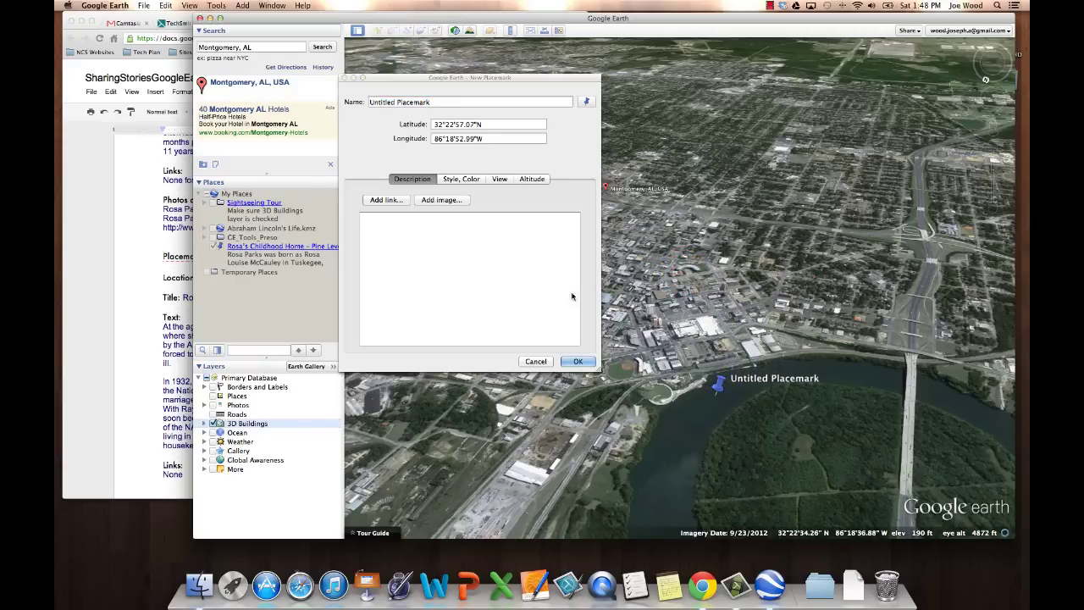
Copy the Placemark #2 title from the Google Docs sheet and name the new placemark "Rosa as an Adult – Living in Montgomery"
{"action": "left_click", "coordinate": [149, 278]}
{"action": "left_click_drag", "start_coordinate": [343, 298], "coordinate": [185, 297]}
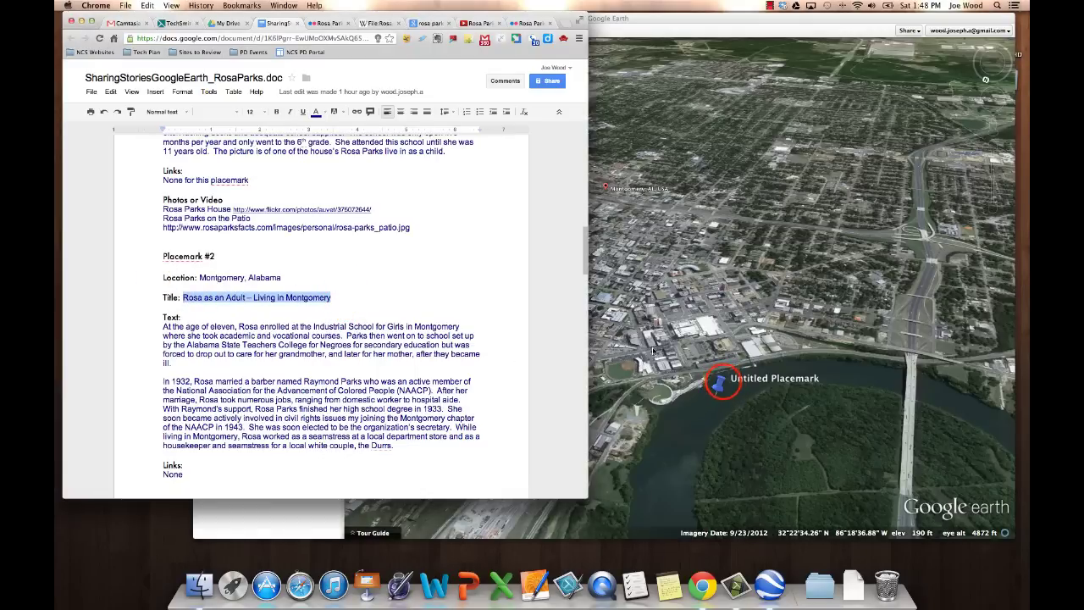
{"action": "left_click", "coordinate": [440, 101]}
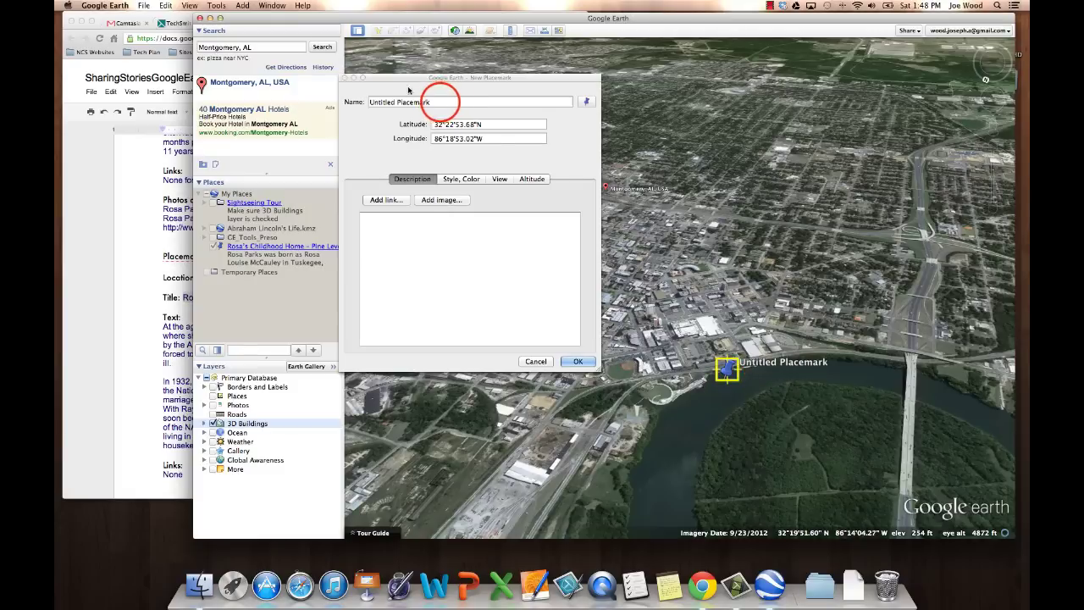
{"action": "double_click", "coordinate": [456, 101]}
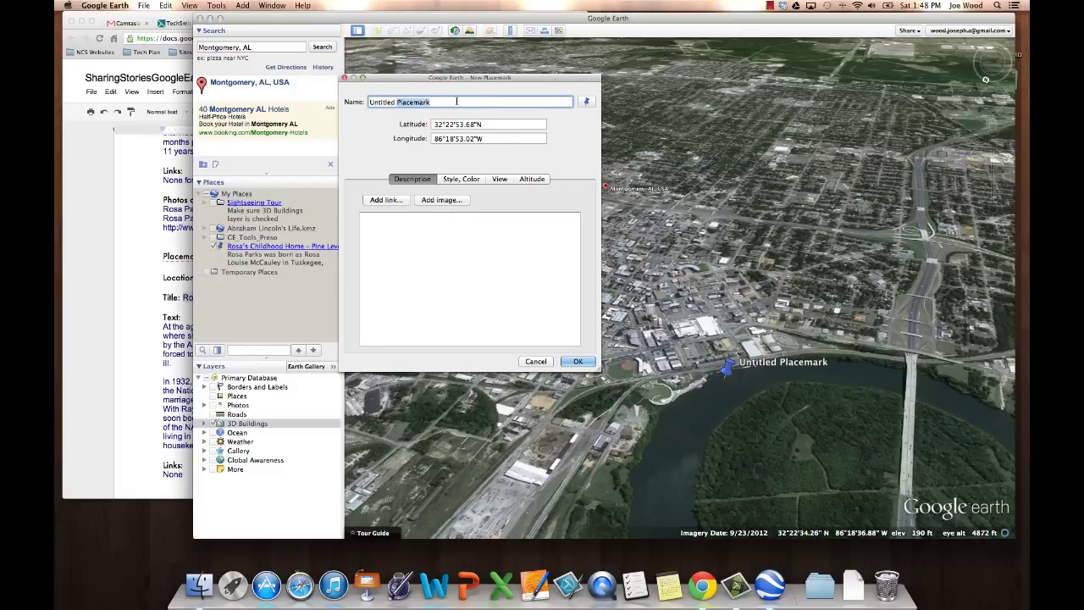
{"action": "key", "text": "BackSpace"}
{"action": "key", "text": "BackSpace"}
{"action": "key", "text": "BackSpace"}
{"action": "key", "text": "BackSpace"}
{"action": "key", "text": "BackSpace"}
{"action": "key", "text": "BackSpace"}
{"action": "key", "text": "BackSpace"}
{"action": "key", "text": "BackSpace"}
{"action": "key", "text": "BackSpace"}
{"action": "key", "text": "BackSpace"}
{"action": "type", "text": "Rosa as an Adult - Living in Montgomery"}
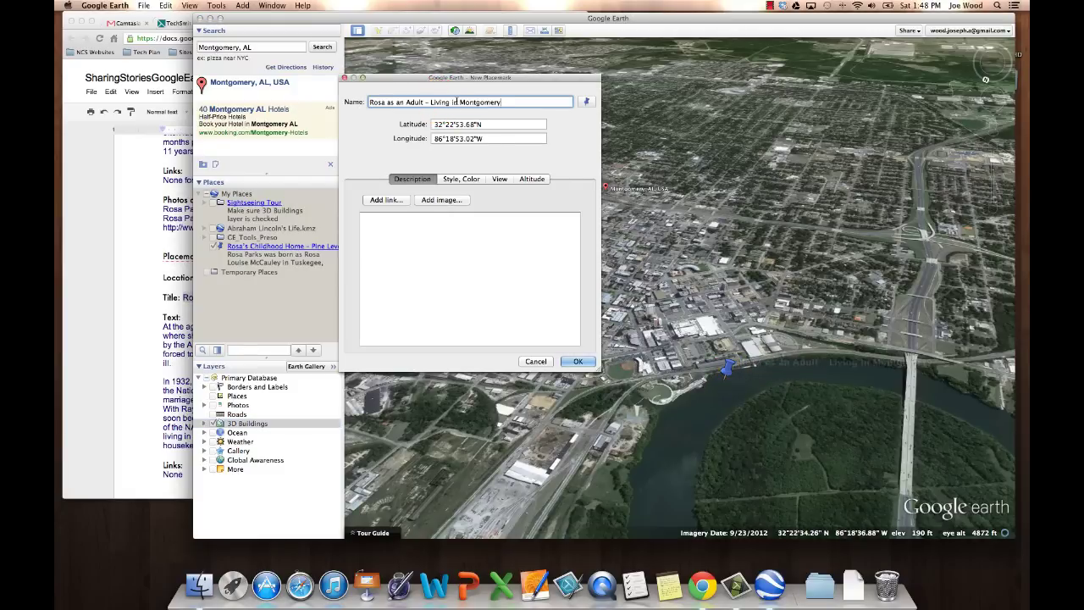
Copy both paragraphs of the Placemark #2 text from the Google Docs sheet into the new placemark's description in Google Earth
{"action": "left_click", "coordinate": [165, 337]}
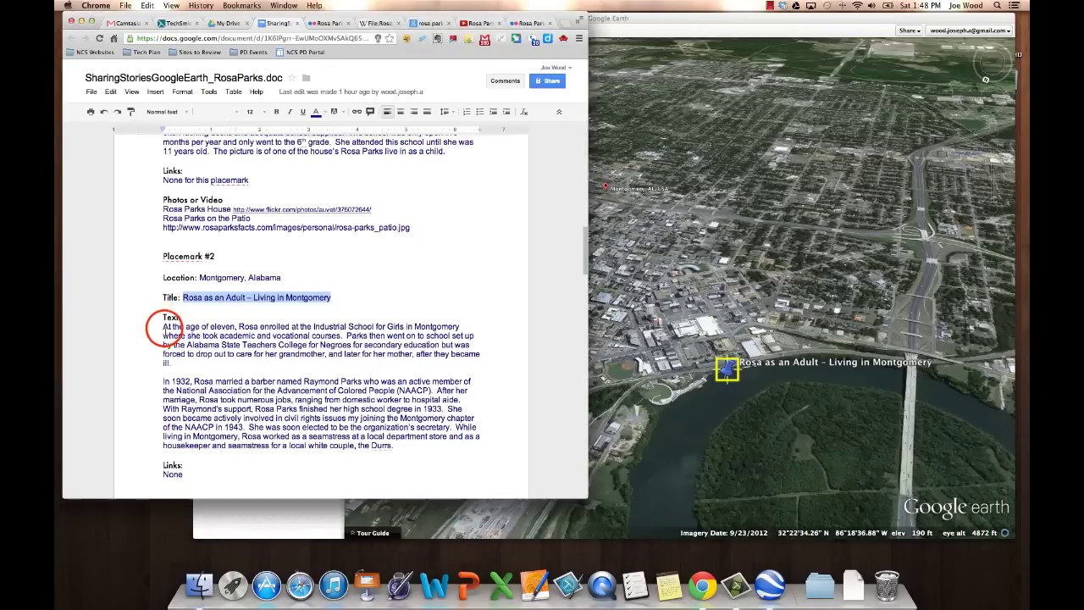
{"action": "left_click_drag", "start_coordinate": [164, 326], "coordinate": [398, 441]}
{"action": "key", "text": "super+c"}
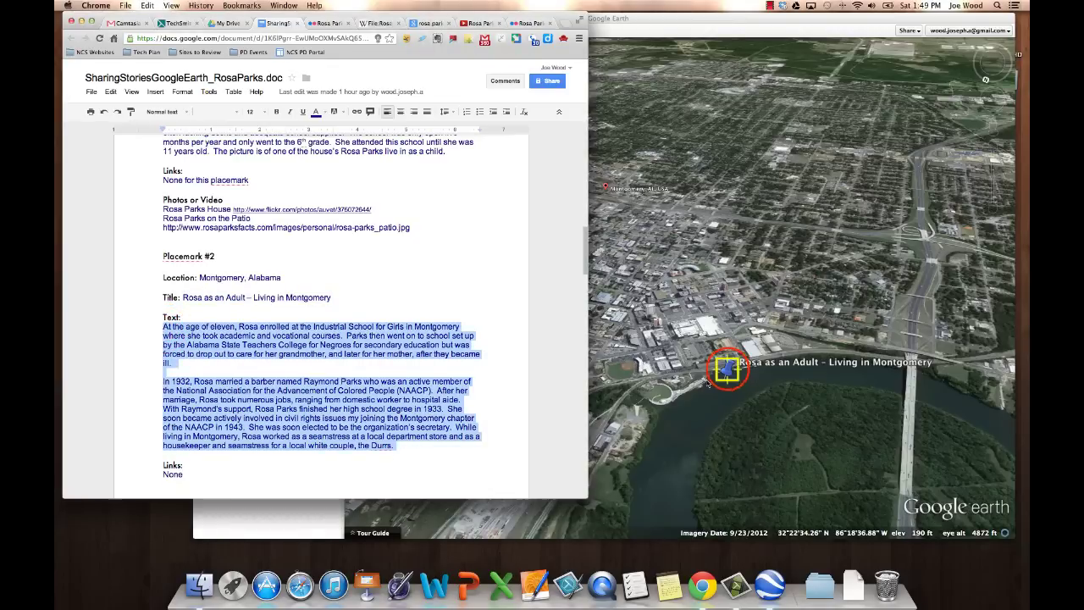
{"action": "left_click", "coordinate": [442, 237]}
{"action": "key", "text": "super+Tab"}
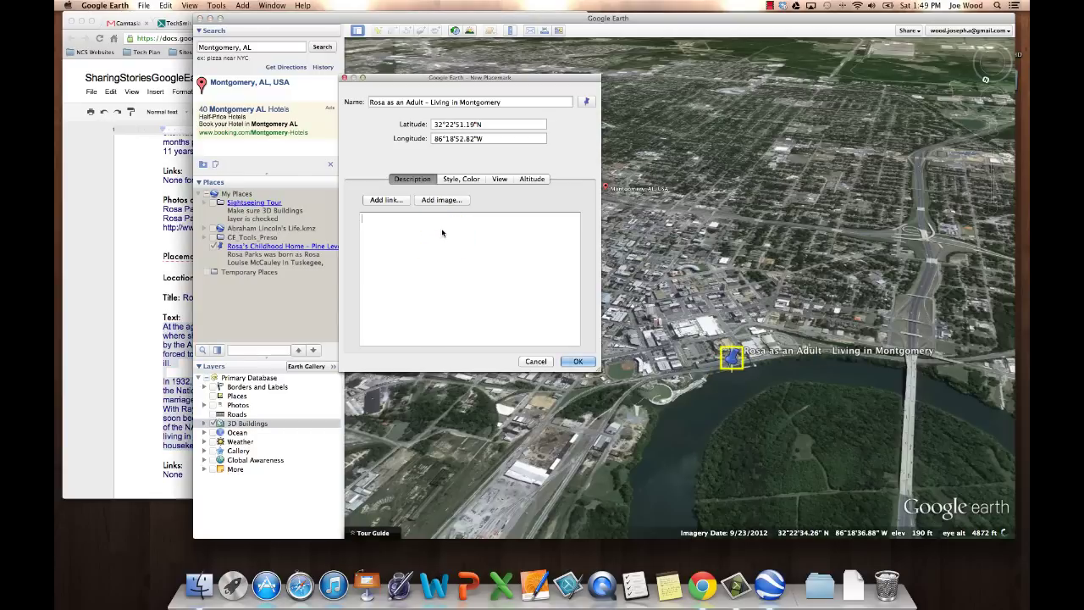
{"action": "key", "text": "super+v"}
Insert a <p> tag between the two description paragraphs, save the placemark, and check its balloon before closing it
{"action": "scroll", "coordinate": [423, 254], "scroll_direction": "up", "scroll_amount": 2}
{"action": "left_click", "coordinate": [380, 265]}
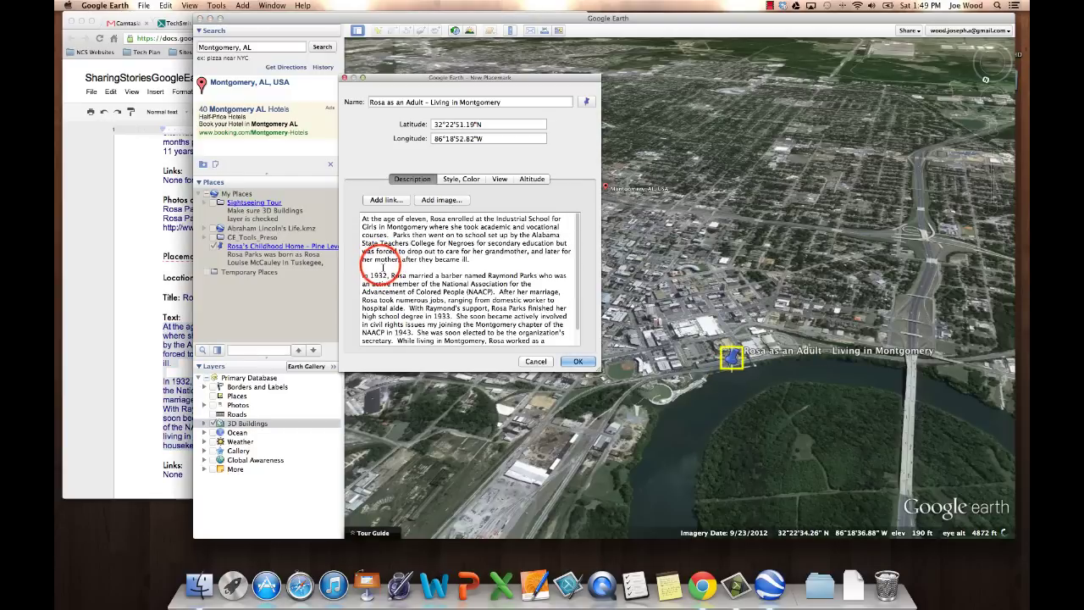
{"action": "type", "text": "<p>"}
{"action": "left_click", "coordinate": [576, 361]}
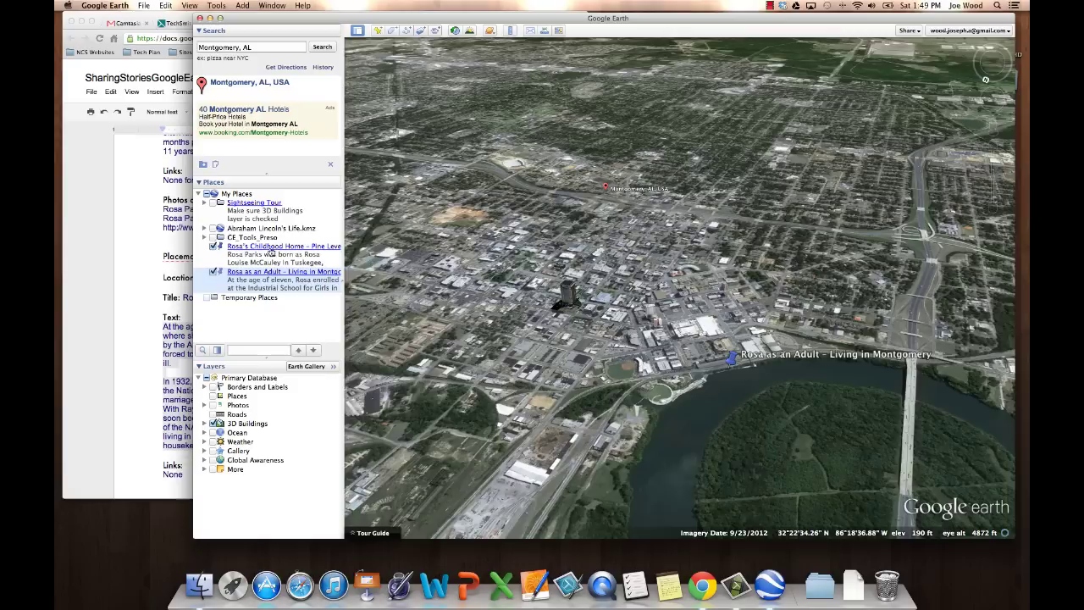
{"action": "left_click", "coordinate": [269, 273]}
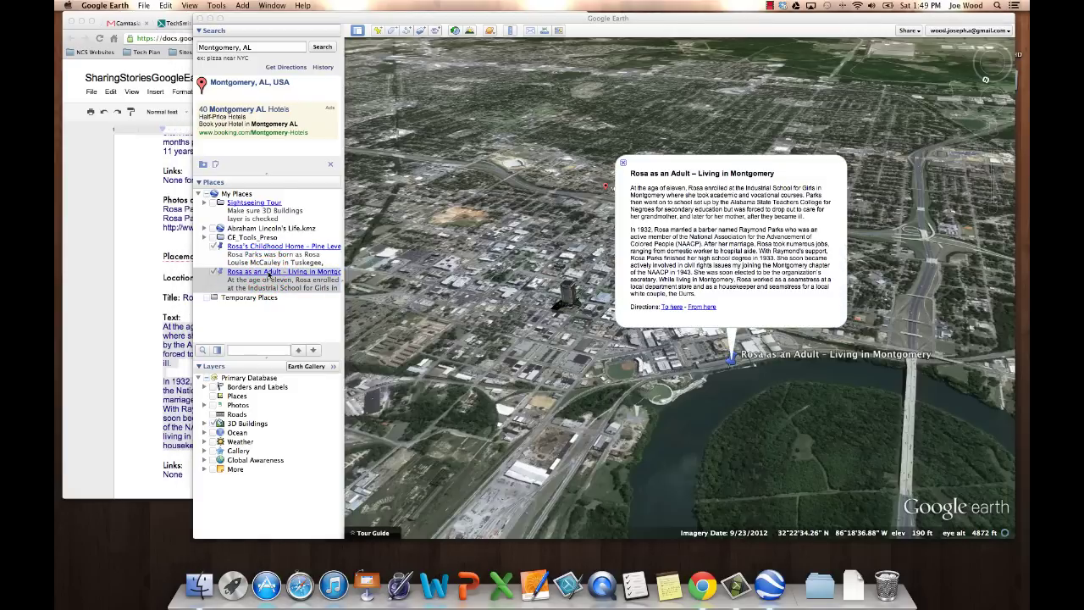
{"action": "left_click", "coordinate": [623, 162]}
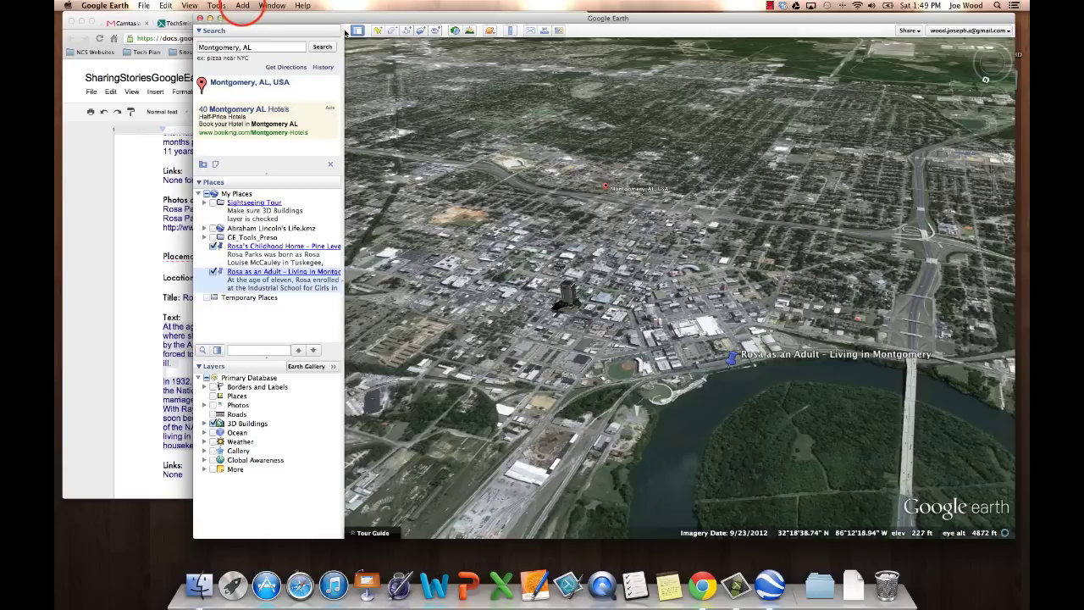
Add a new folder and name it with the Placemark Folder title from the Google Docs sheet, Rosa Parks - "Mother of the Modern Day Civil Rights Movement"
{"action": "left_click", "coordinate": [241, 6]}
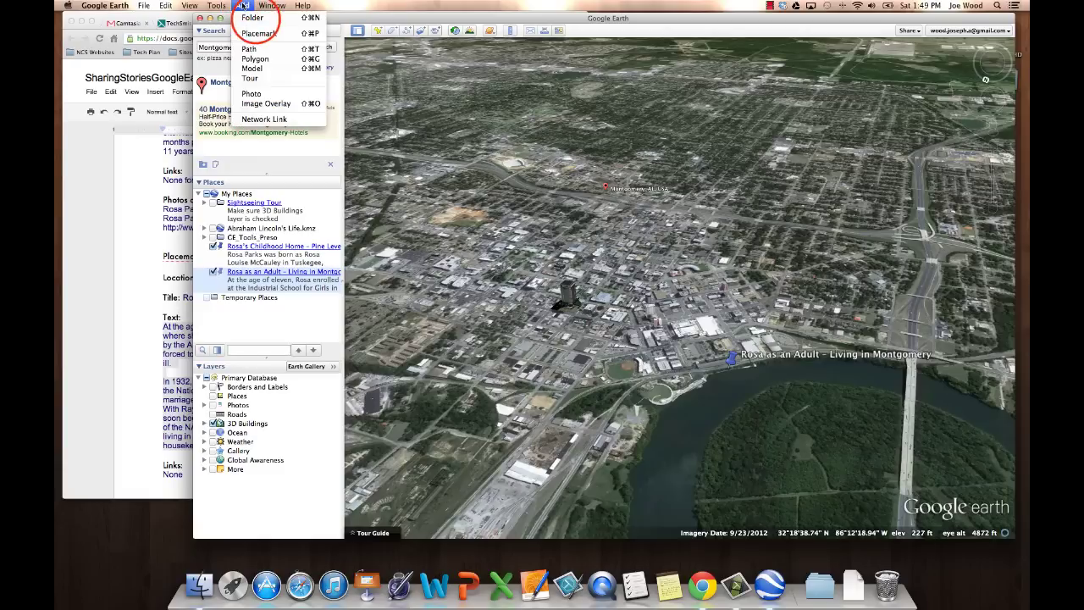
{"action": "left_click", "coordinate": [253, 18]}
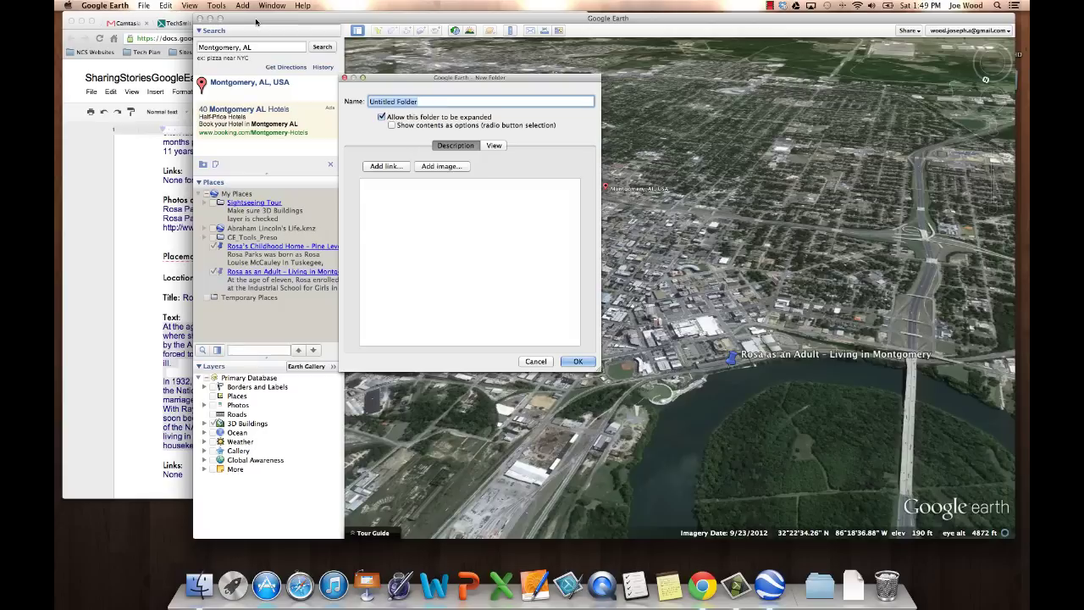
{"action": "left_click", "coordinate": [128, 164]}
{"action": "scroll", "coordinate": [200, 197], "scroll_direction": "up", "scroll_amount": 8}
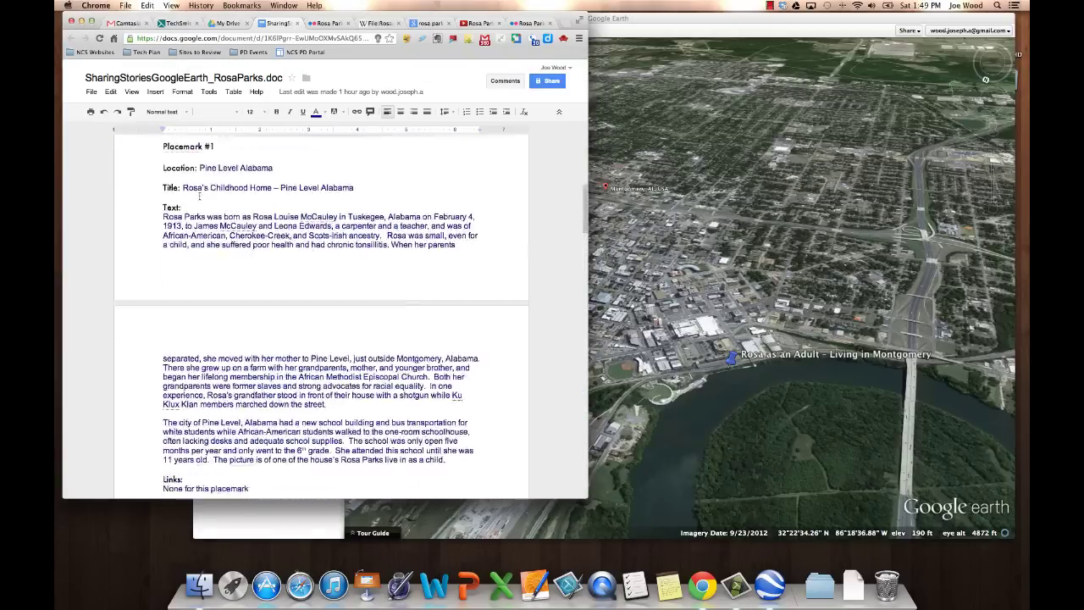
{"action": "scroll", "coordinate": [200, 197], "scroll_direction": "up", "scroll_amount": 5}
{"action": "scroll", "coordinate": [215, 247], "scroll_direction": "down", "scroll_amount": 2}
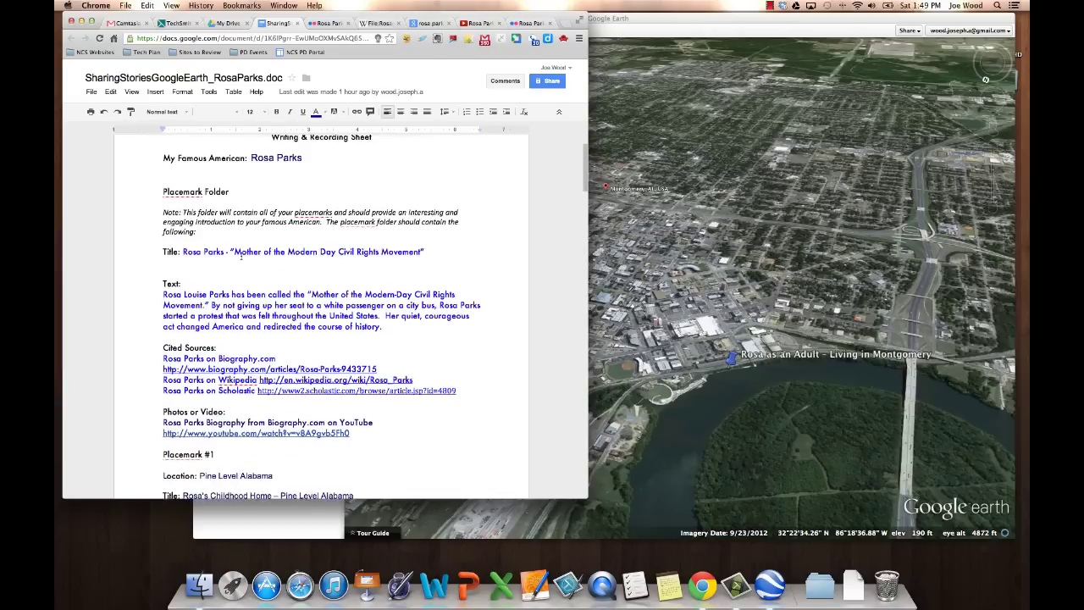
{"action": "left_click", "coordinate": [426, 217]}
{"action": "left_click_drag", "start_coordinate": [426, 216], "coordinate": [182, 217]}
{"action": "key", "text": "super+c"}
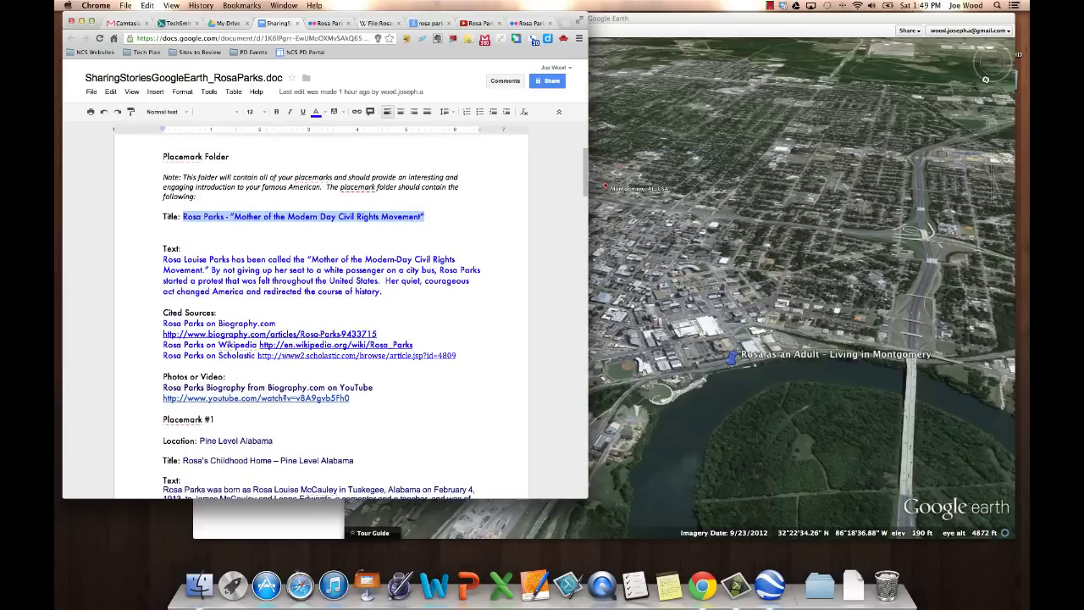
{"action": "left_click", "coordinate": [729, 356]}
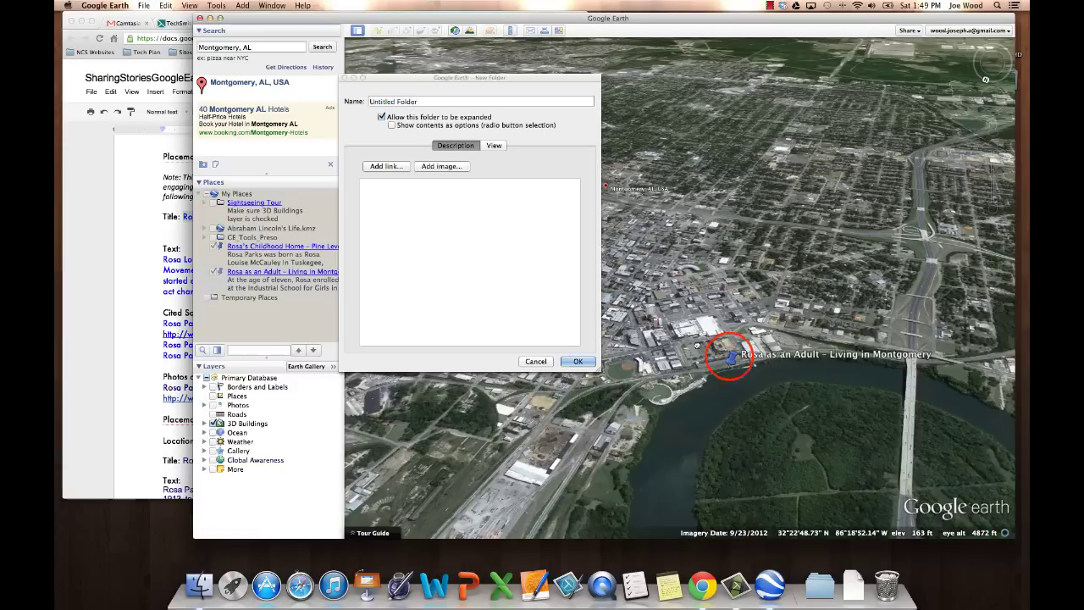
{"action": "left_click", "coordinate": [438, 99]}
{"action": "key", "text": "super+v"}
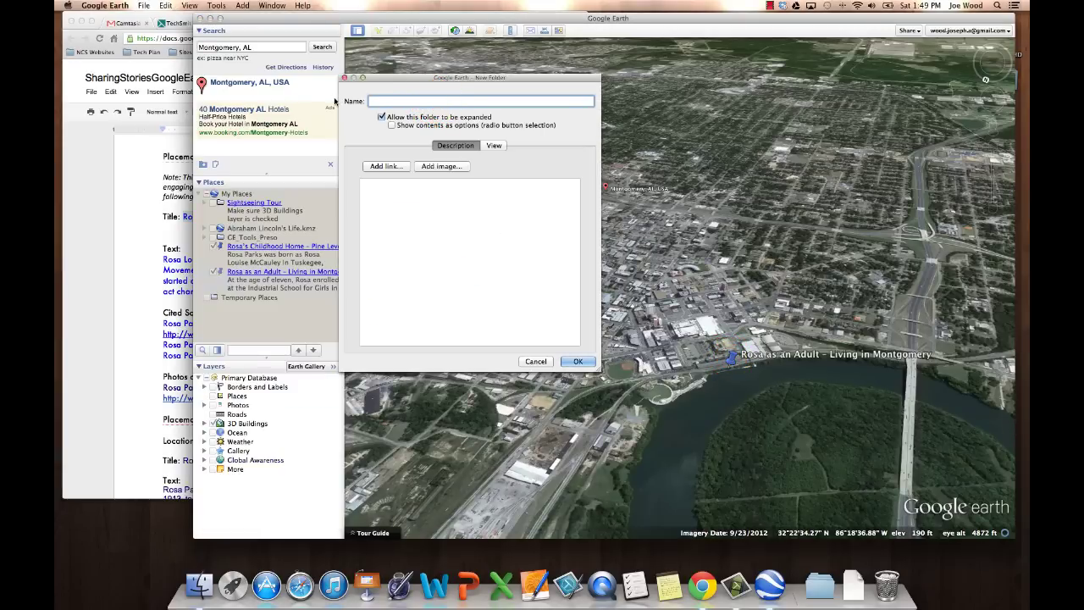
Copy the Placemark Folder introduction text from the Google Docs sheet into the new folder's description
{"action": "left_click", "coordinate": [156, 235]}
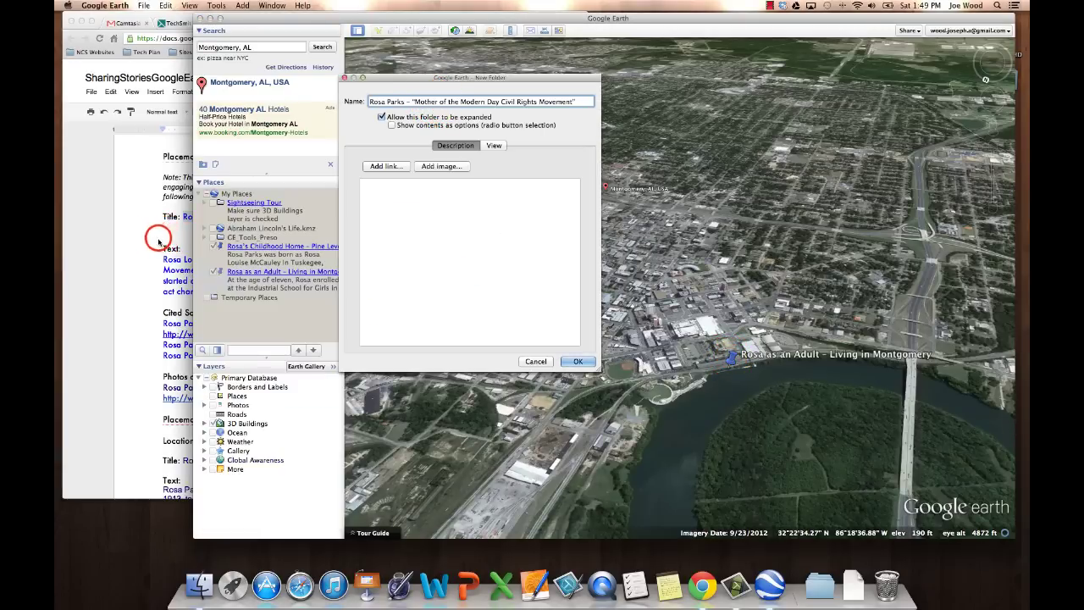
{"action": "left_click_drag", "start_coordinate": [163, 258], "coordinate": [421, 297]}
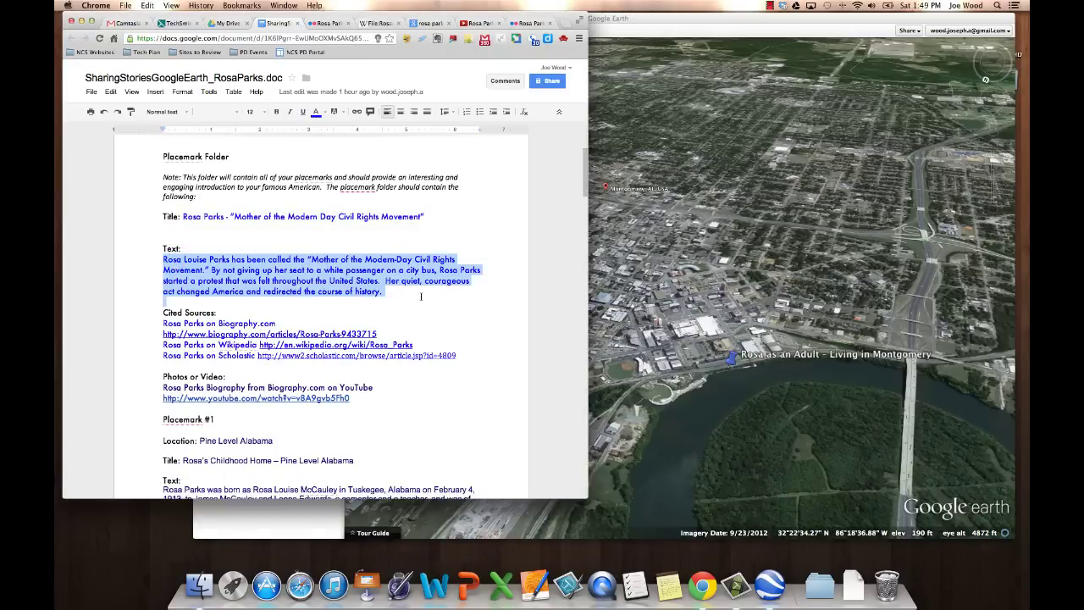
{"action": "key", "text": "super+c"}
{"action": "left_click", "coordinate": [652, 292]}
{"action": "left_click", "coordinate": [428, 212]}
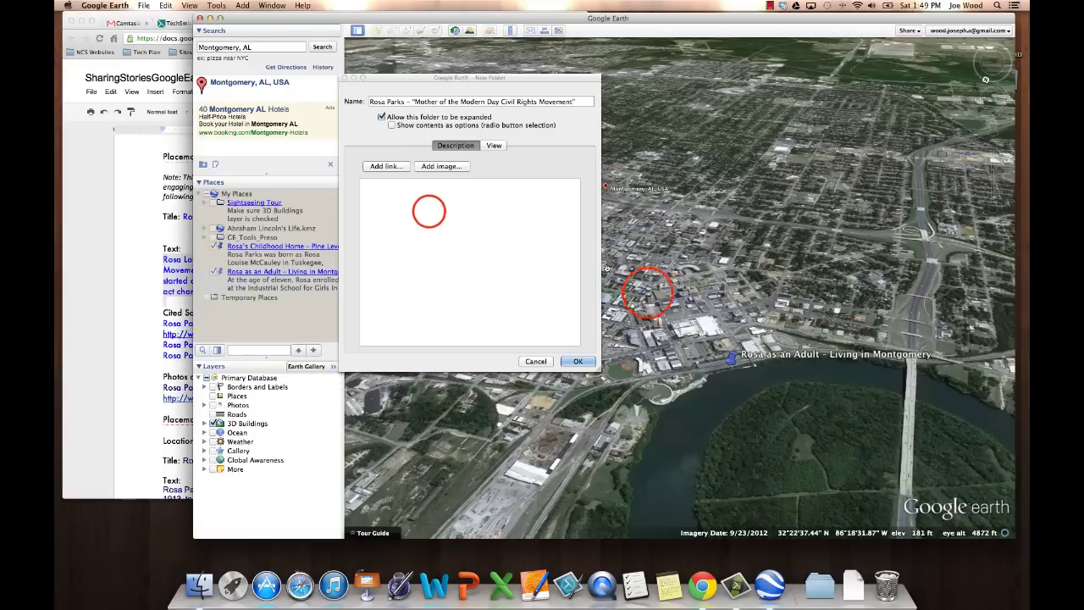
{"action": "key", "text": "super+v"}
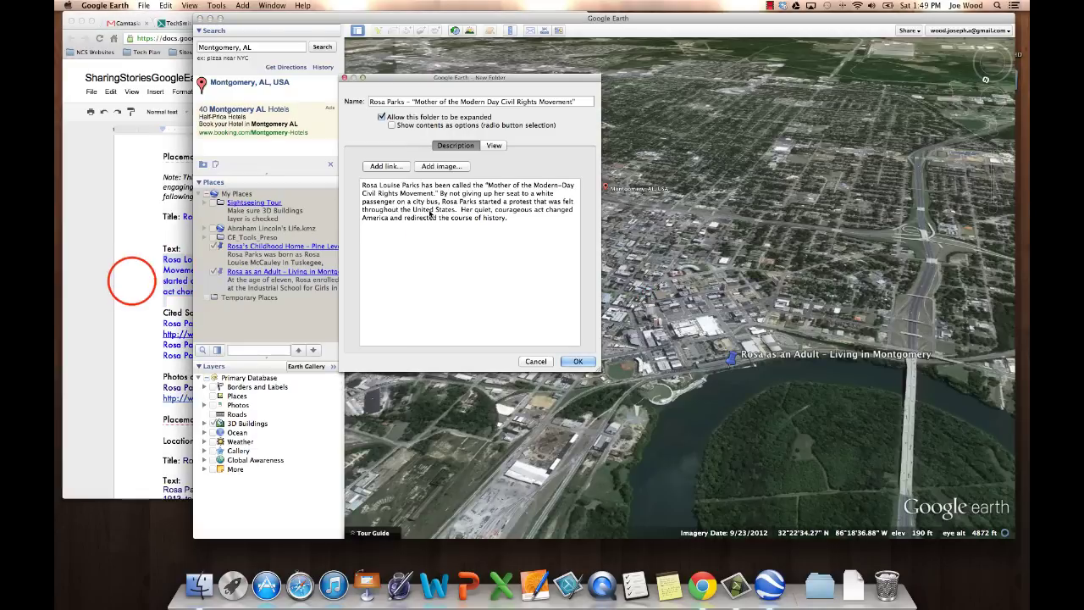
{"action": "left_click", "coordinate": [132, 282]}
{"action": "left_click", "coordinate": [161, 313]}
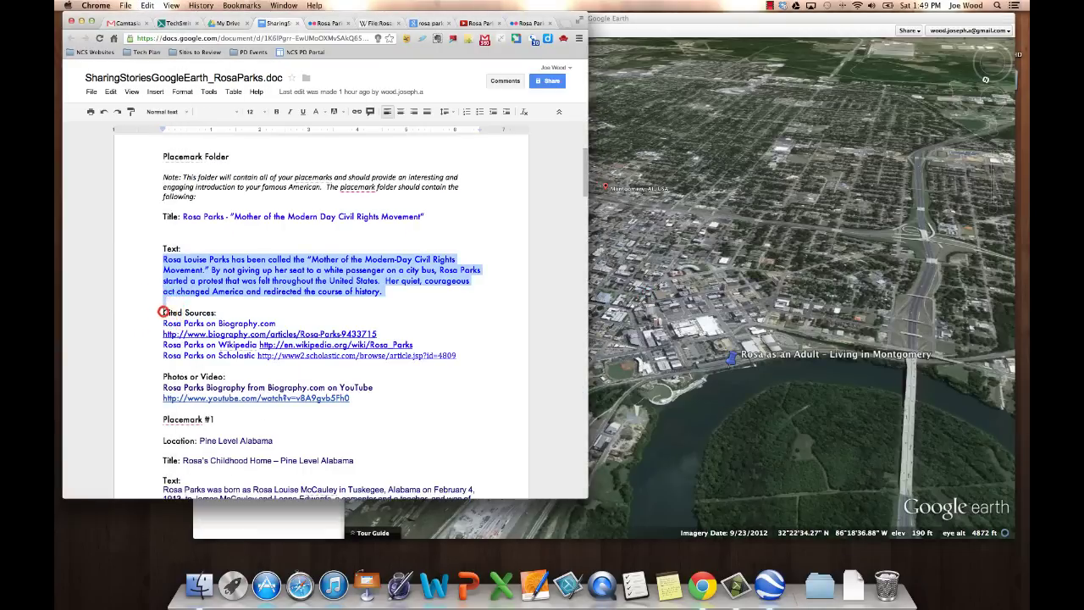
{"action": "left_click_drag", "start_coordinate": [392, 368], "coordinate": [402, 364]}
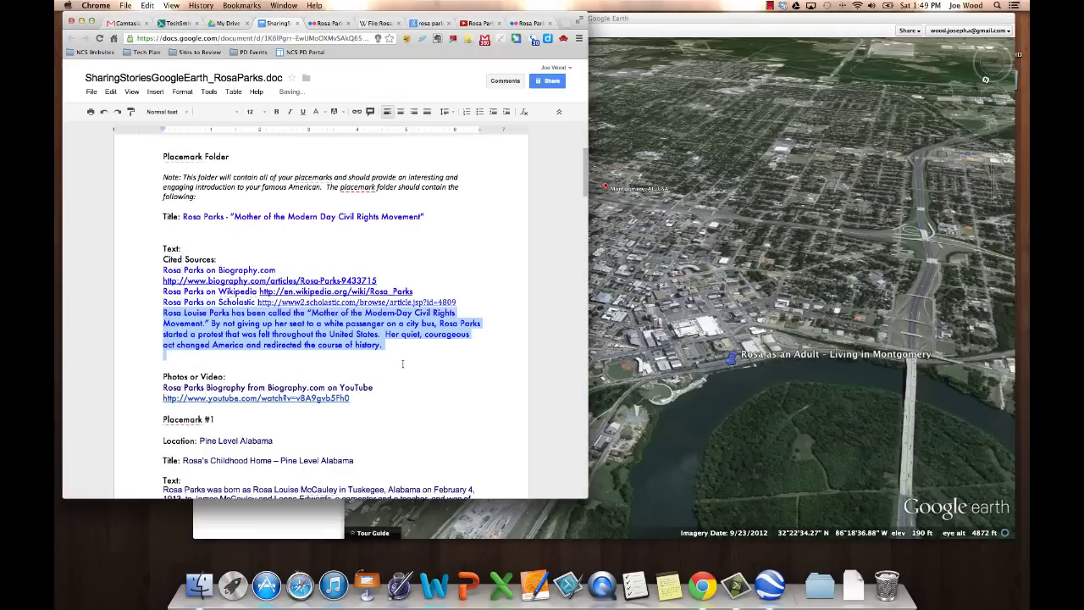
{"action": "key", "text": "super+z"}
{"action": "left_click", "coordinate": [329, 336]}
Append a <p> tag and the sheet's Cited Sources list to the folder description, then save the folder and view its balloon
{"action": "left_click", "coordinate": [162, 311]}
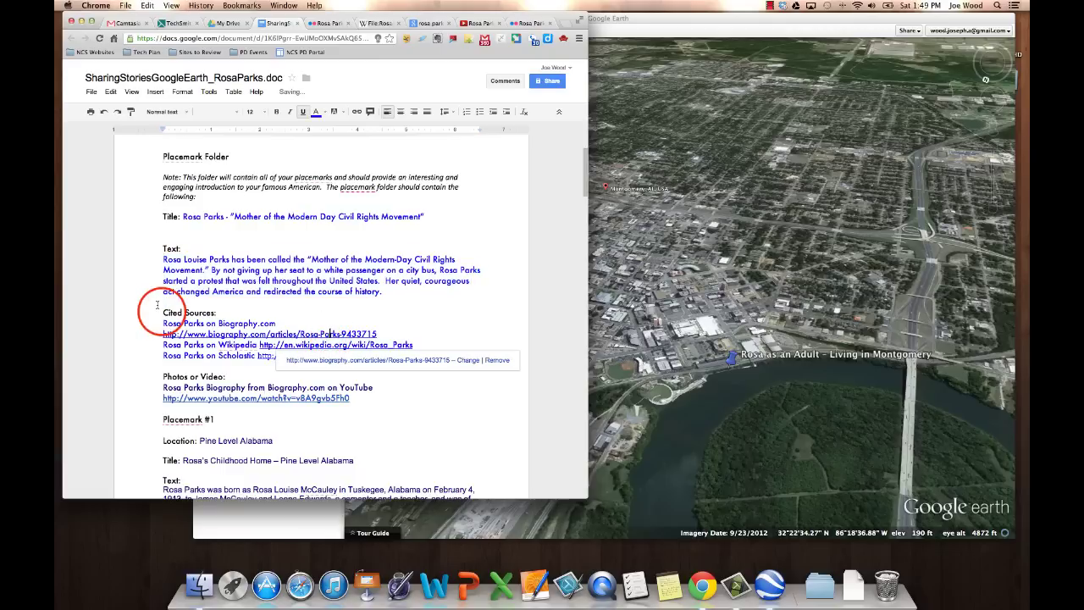
{"action": "left_click_drag", "start_coordinate": [157, 305], "coordinate": [458, 356]}
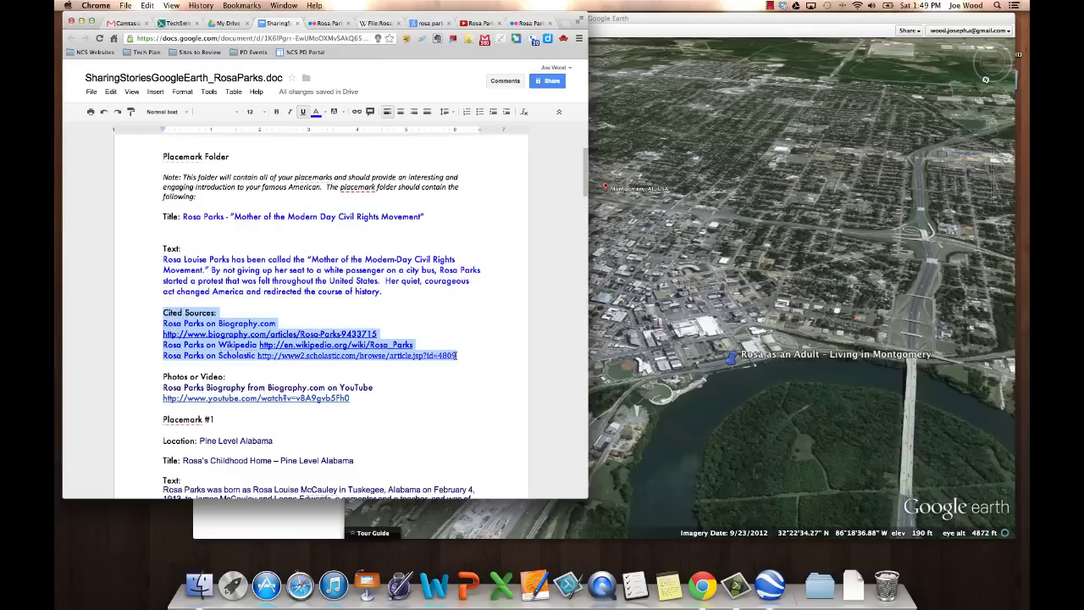
{"action": "left_click", "coordinate": [648, 314]}
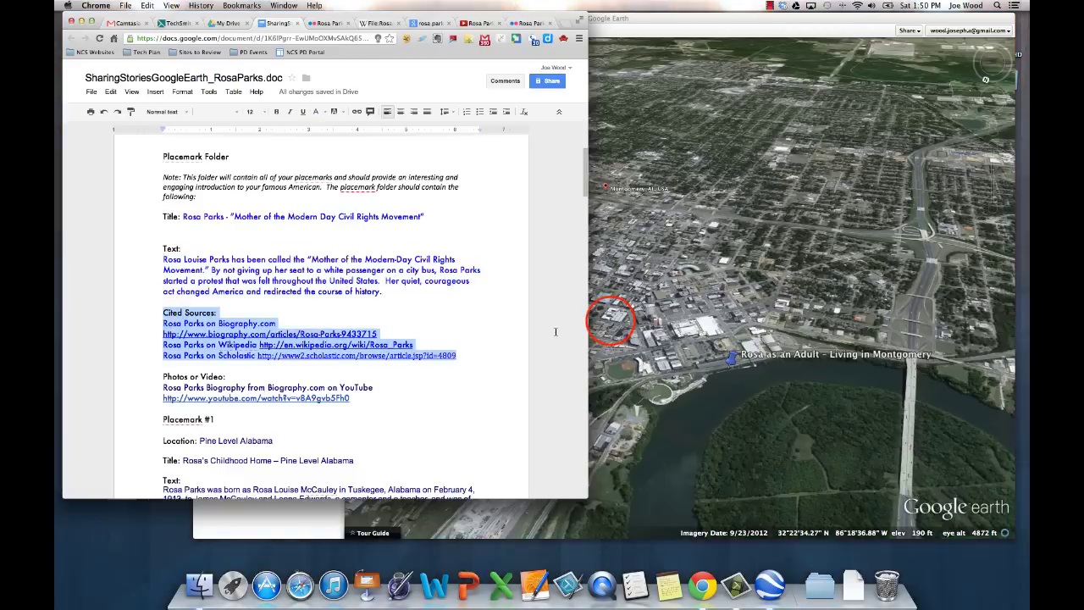
{"action": "left_click", "coordinate": [513, 220]}
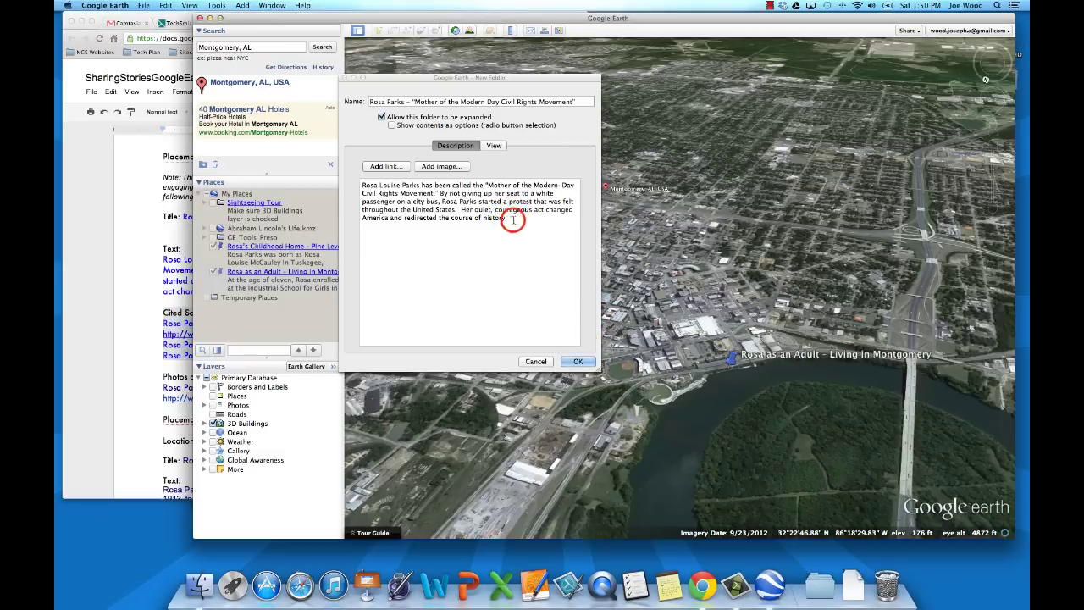
{"action": "key", "text": "Return"}
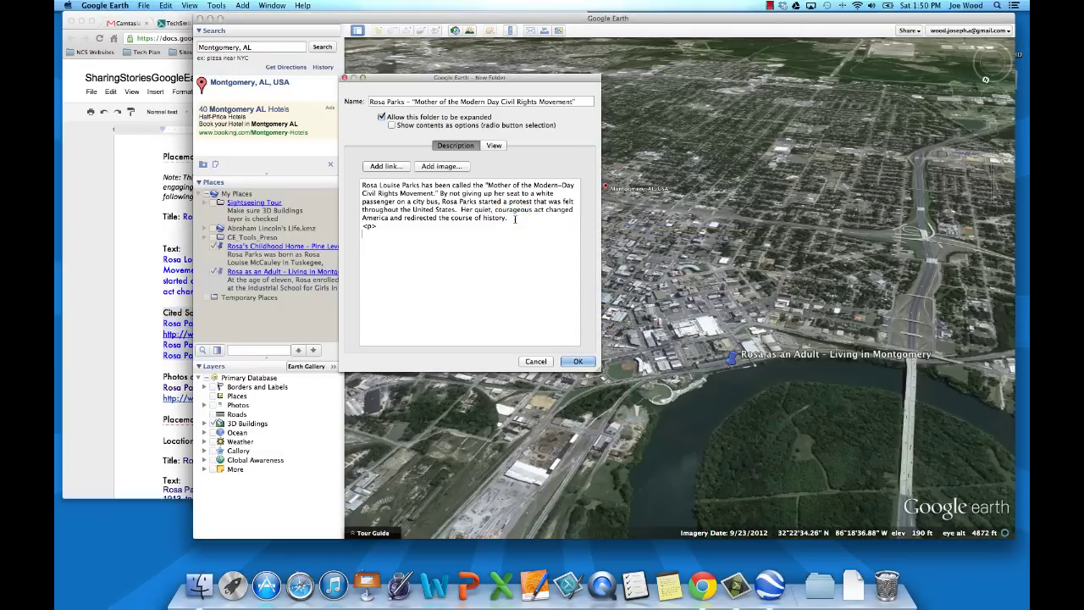
{"action": "key", "text": "super+v"}
{"action": "left_click", "coordinate": [578, 361]}
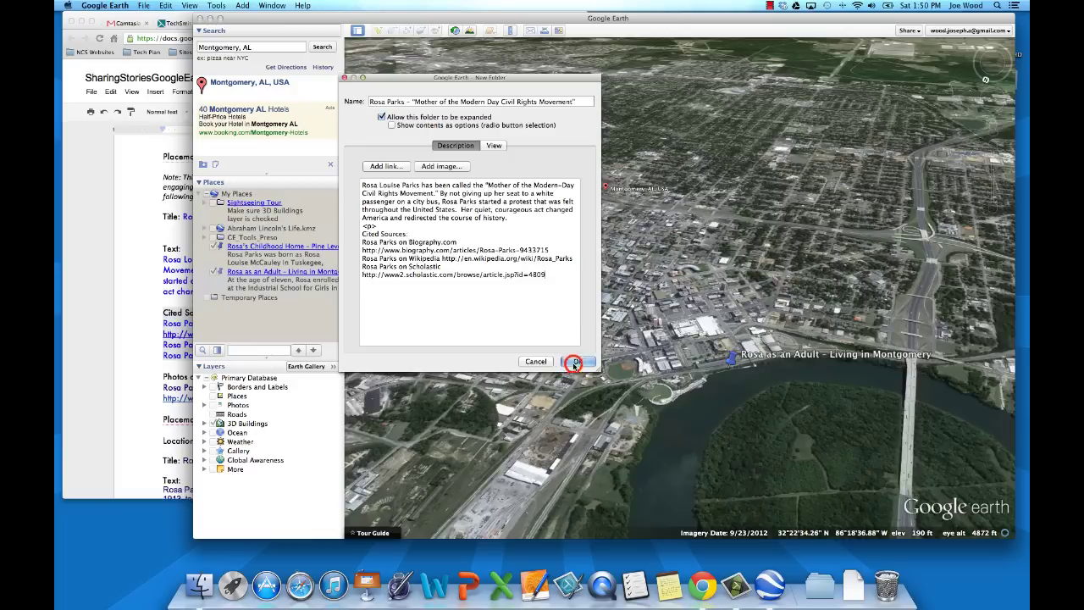
{"action": "left_click", "coordinate": [288, 298]}
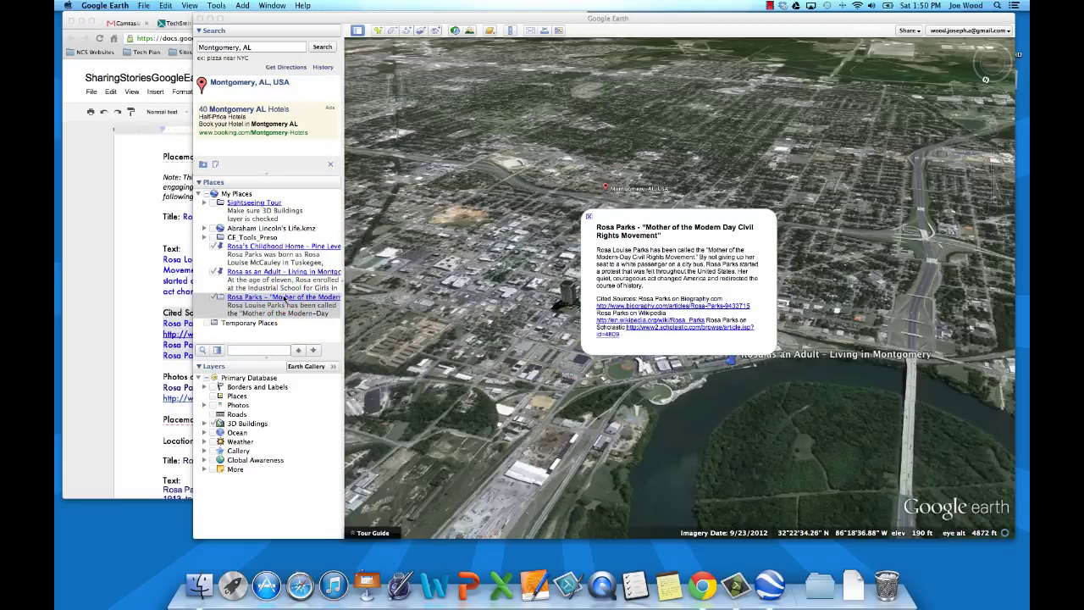
Reopen the Rosa Parks folder's properties and insert a <p> tag on its own line below "Cited Sources:" in the description
{"action": "right_click", "coordinate": [284, 309]}
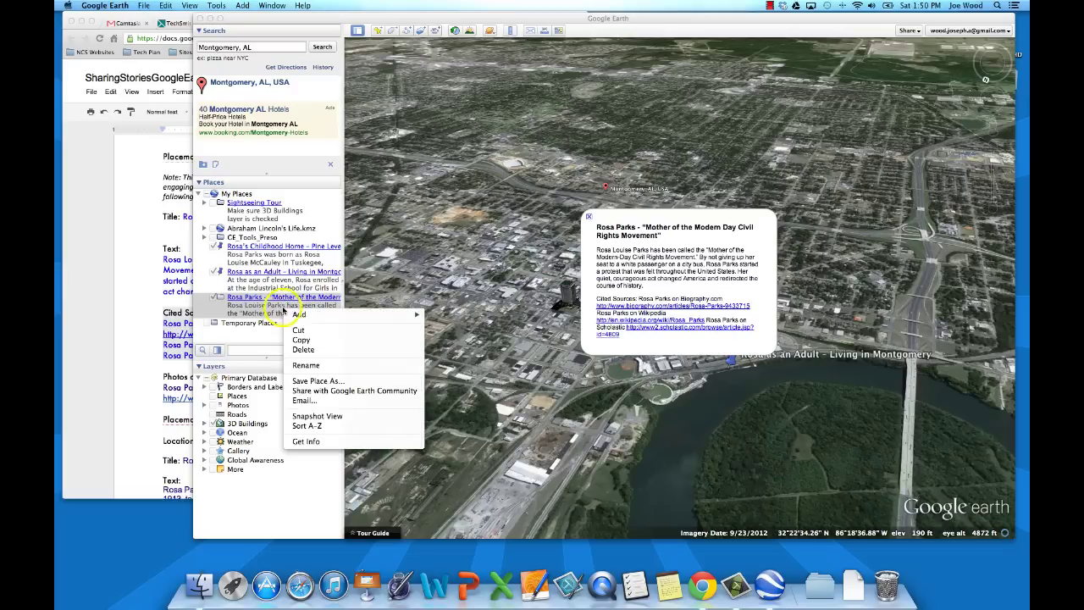
{"action": "left_click", "coordinate": [310, 440]}
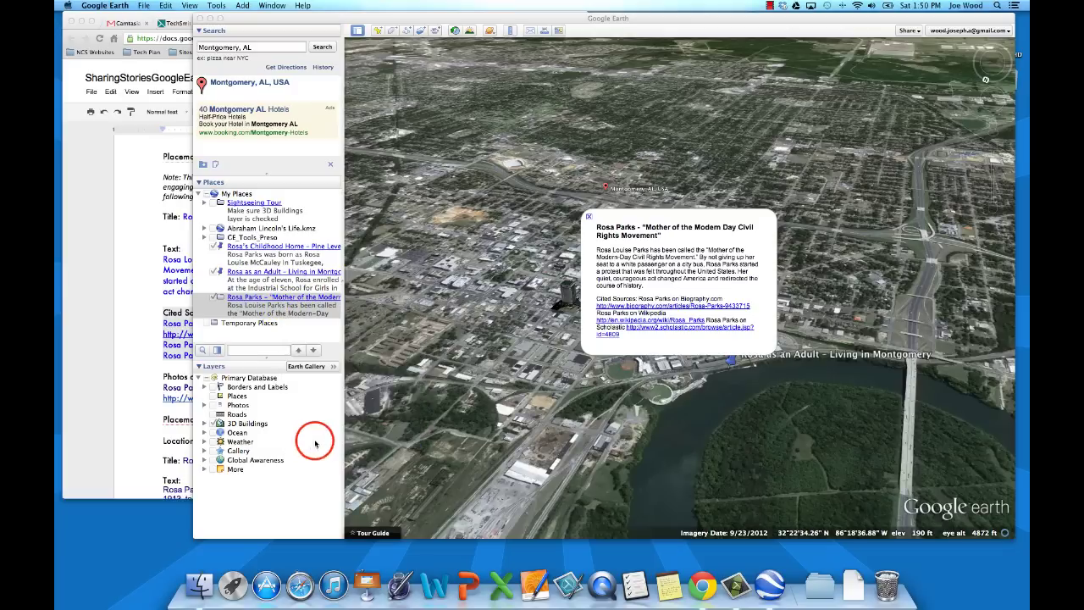
{"action": "left_click", "coordinate": [435, 220]}
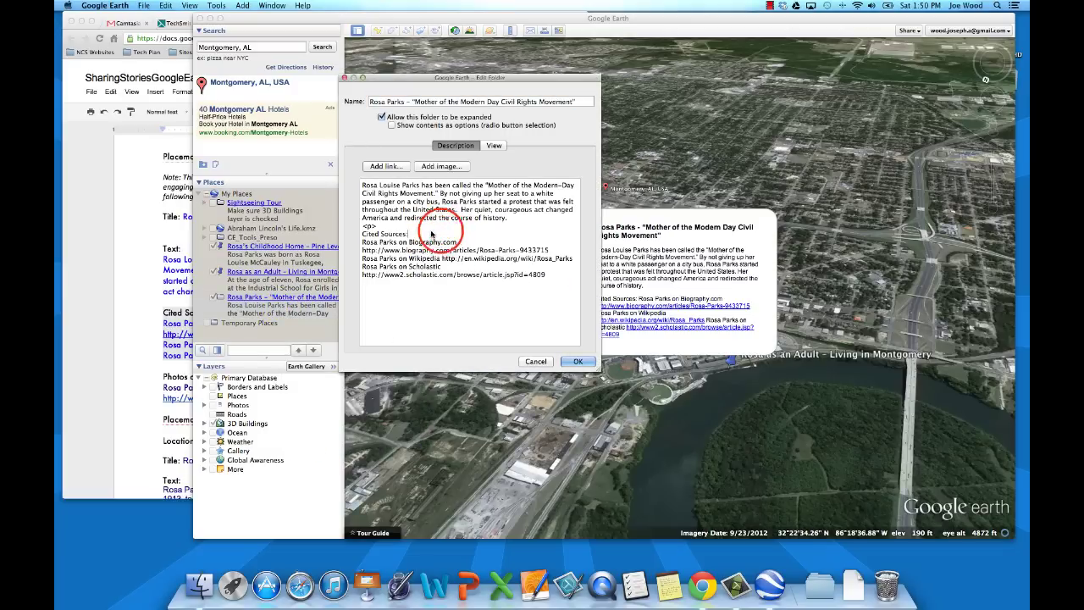
{"action": "key", "text": "Return"}
{"action": "type", "text": "<p>"}
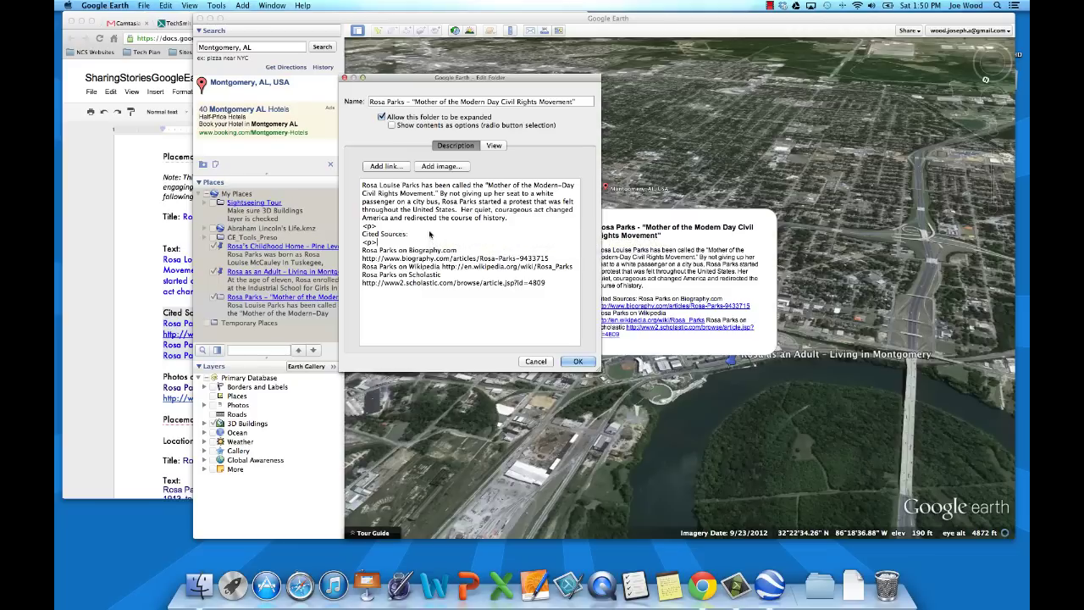
Insert <p> tags after each Cited Sources name and after the Biography.com and Wikipedia links, then save the folder description
{"action": "left_click", "coordinate": [455, 250]}
{"action": "left_click", "coordinate": [559, 258]}
{"action": "left_click", "coordinate": [442, 267]}
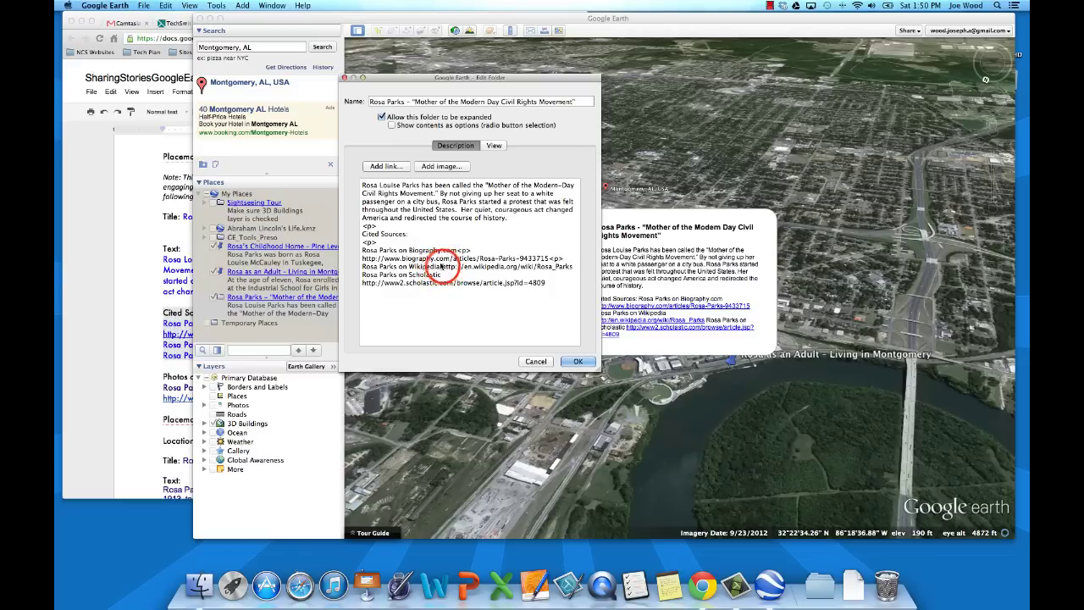
{"action": "type", "text": "<p>"}
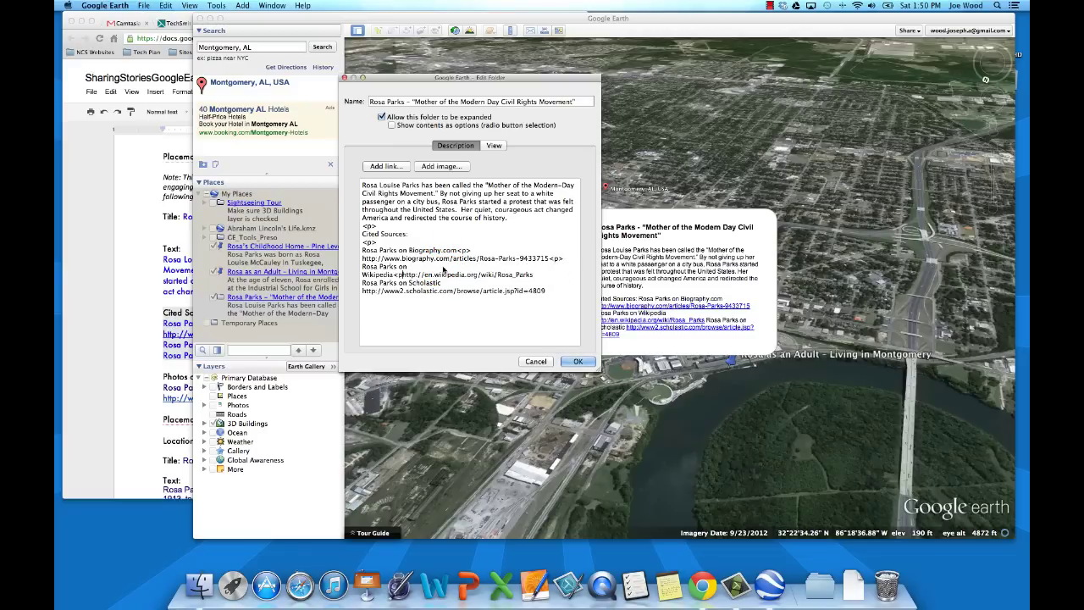
{"action": "key", "text": "Delete"}
{"action": "left_click", "coordinate": [443, 269]}
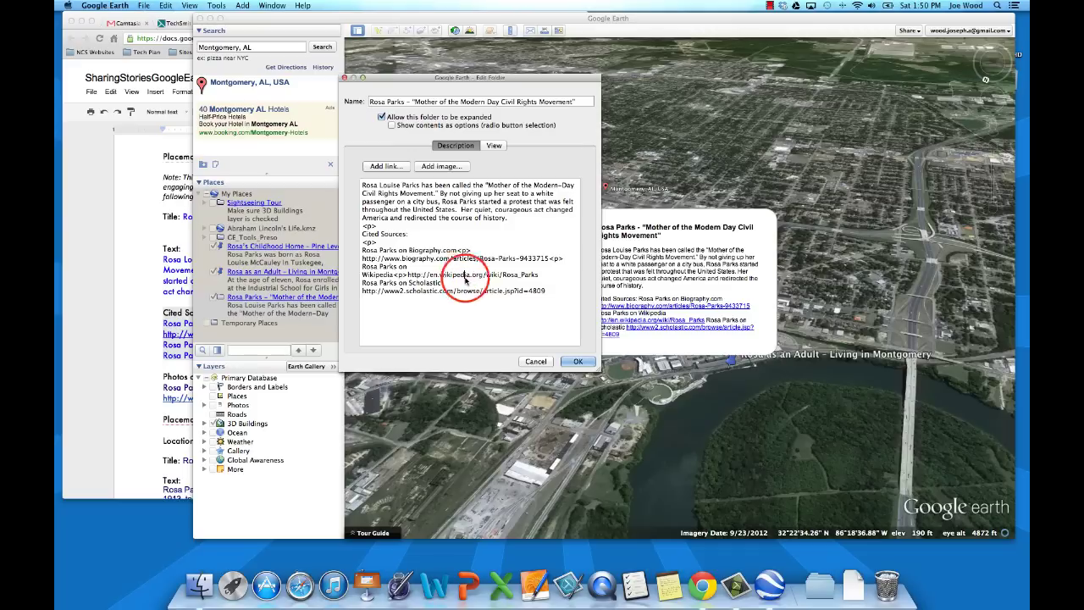
{"action": "left_click", "coordinate": [539, 275]}
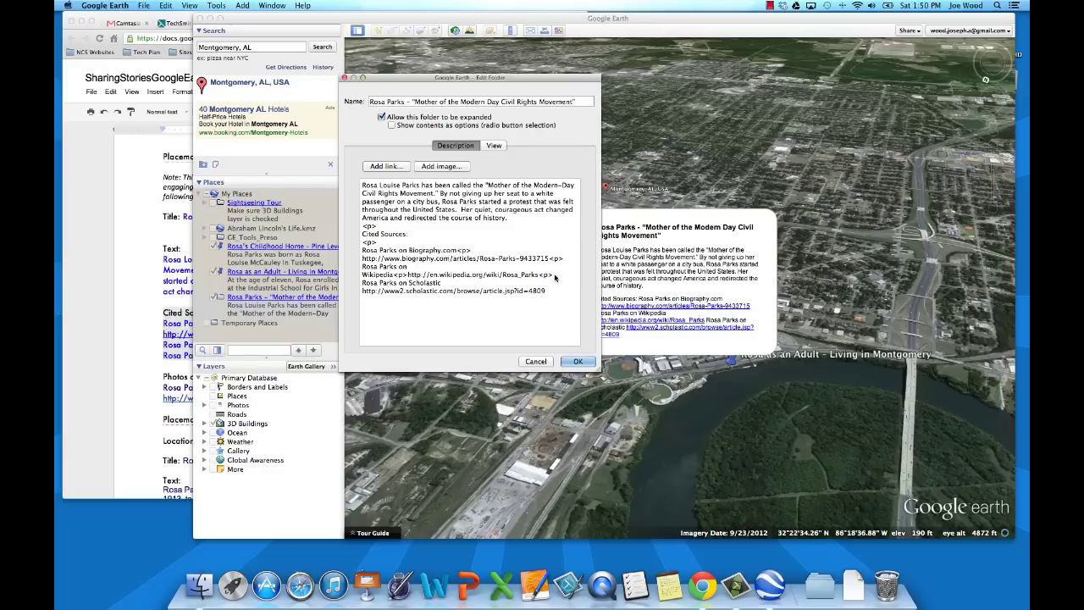
{"action": "left_click", "coordinate": [495, 282]}
{"action": "left_click", "coordinate": [562, 288]}
{"action": "left_click", "coordinate": [577, 361]}
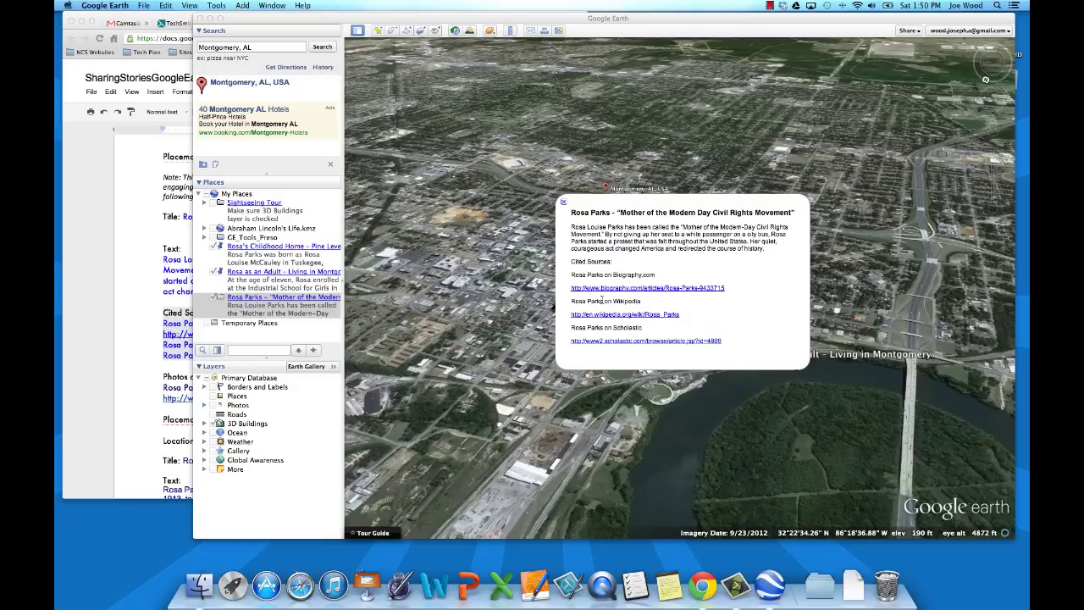
Switch to the Google Docs sheet, open the YouTube link listed under Photos or Video for the Placemark Folder, and pause the video
{"action": "left_click", "coordinate": [127, 307]}
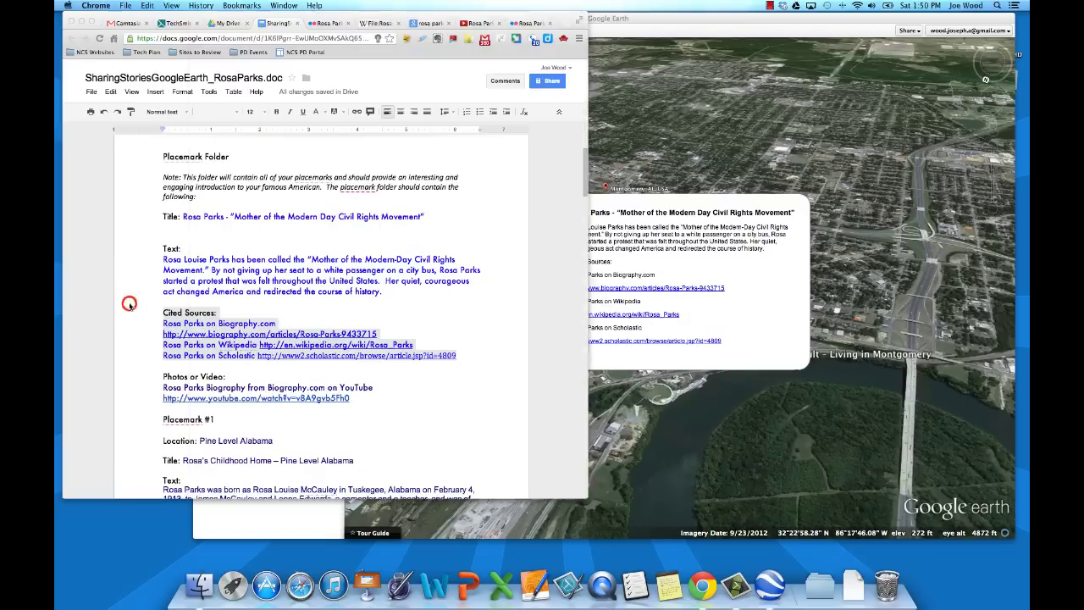
{"action": "scroll", "coordinate": [240, 366], "scroll_direction": "down", "scroll_amount": 3}
{"action": "scroll", "coordinate": [243, 366], "scroll_direction": "down", "scroll_amount": 1}
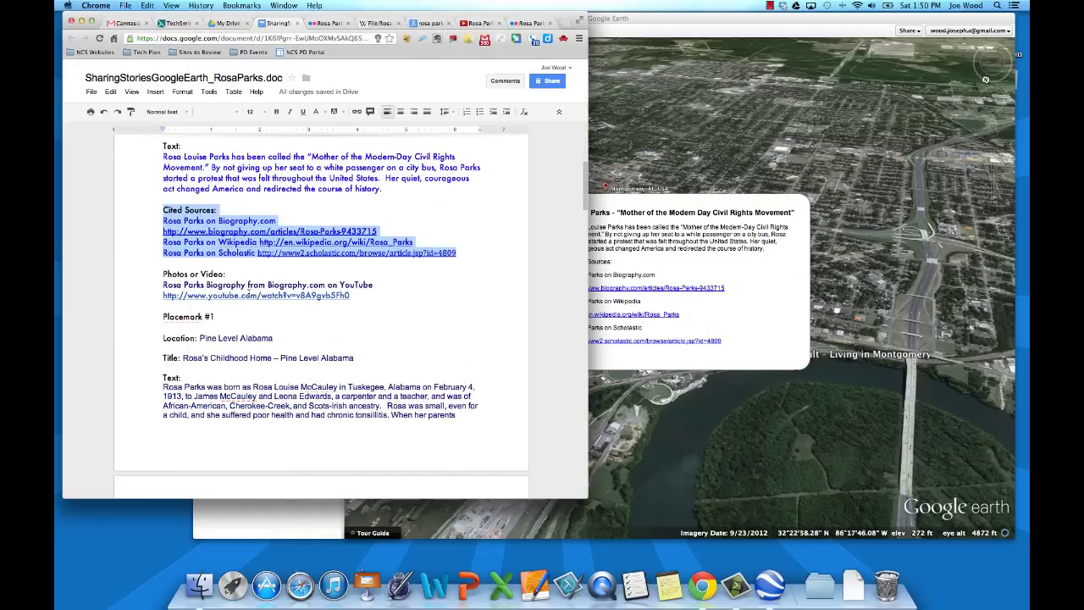
{"action": "left_click", "coordinate": [253, 296]}
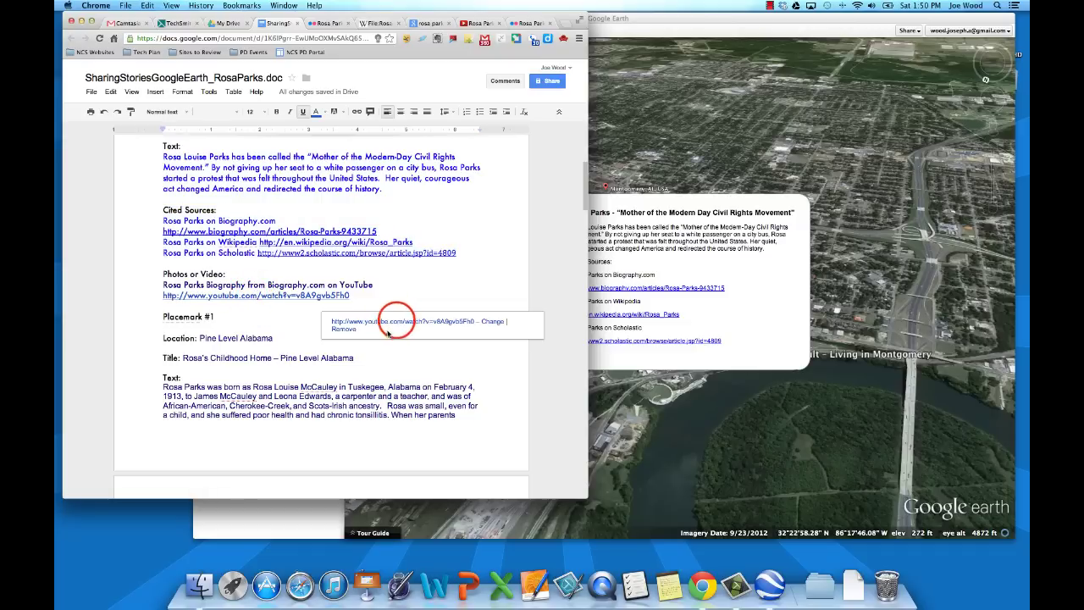
{"action": "left_click", "coordinate": [388, 330]}
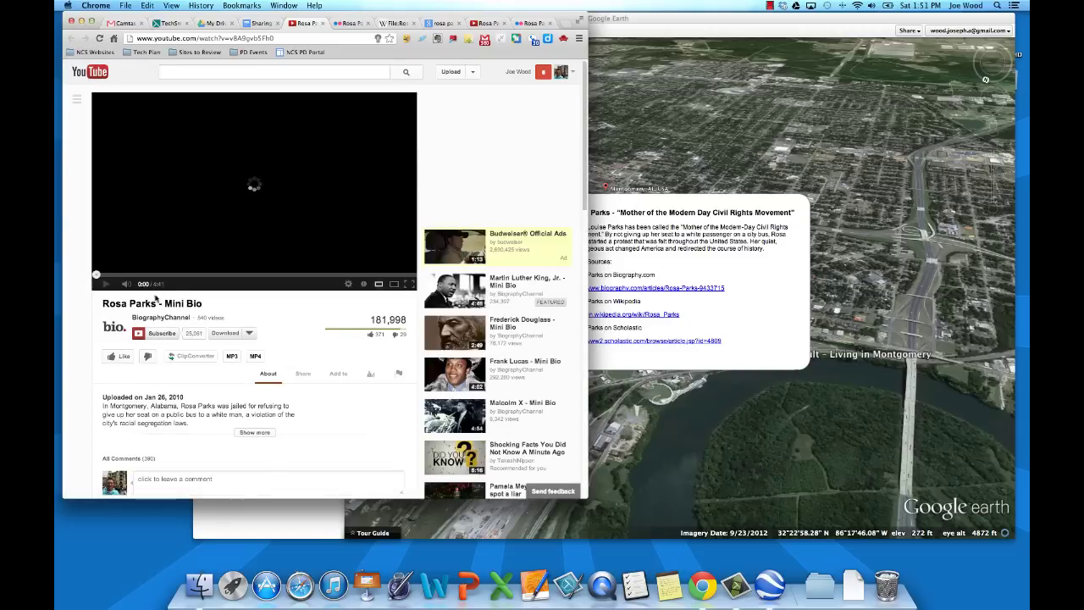
{"action": "left_click", "coordinate": [106, 284]}
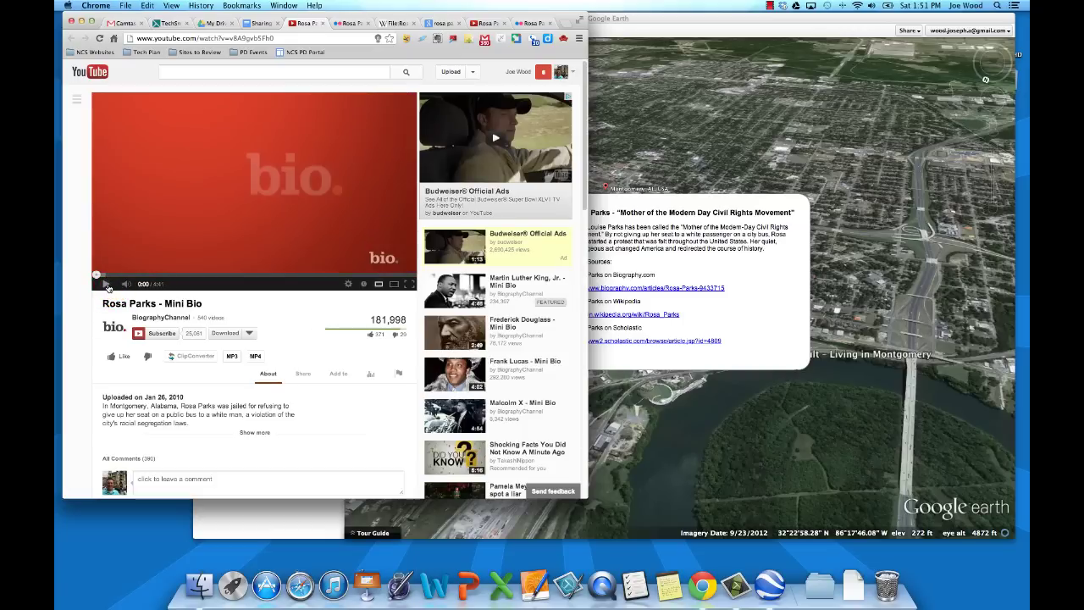
Show the embed code of the Rosa Parks - Mini Bio video and copy the whole 560 × 315 iframe code
{"action": "left_click", "coordinate": [303, 373]}
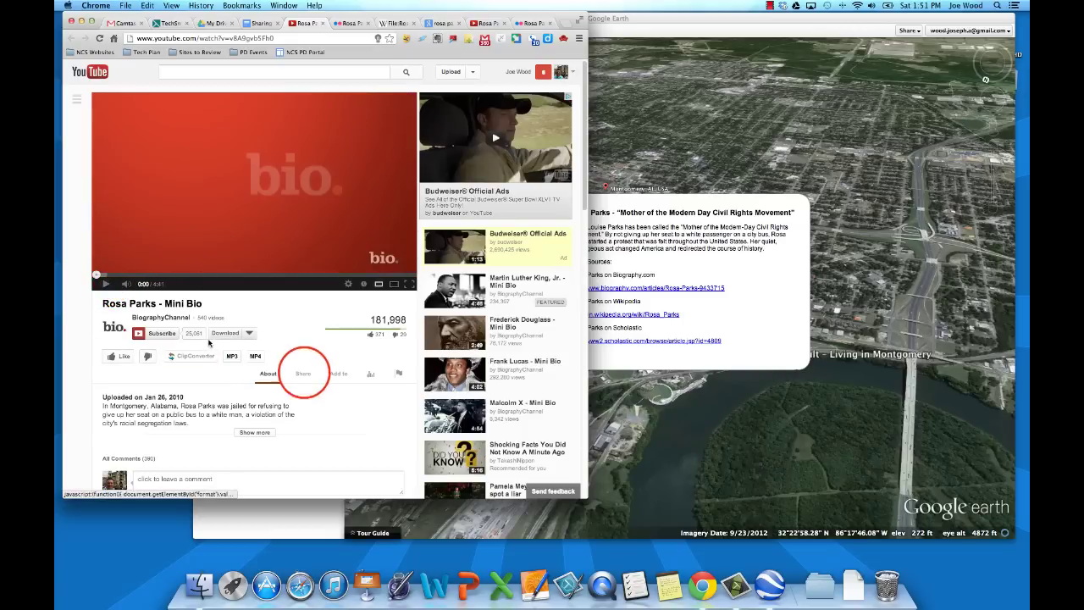
{"action": "left_click", "coordinate": [187, 398]}
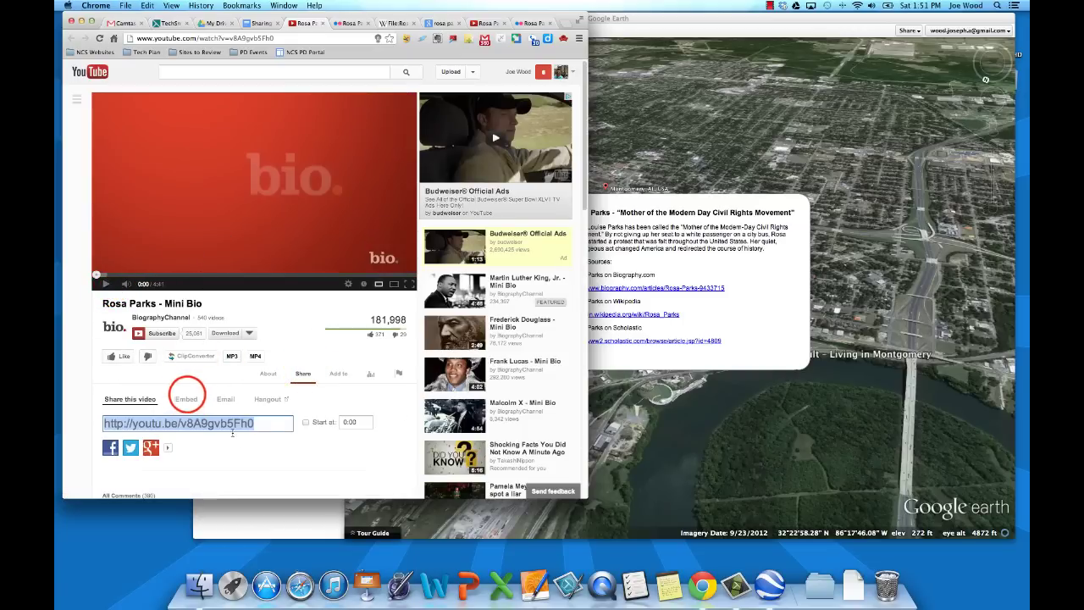
{"action": "scroll", "coordinate": [197, 398], "scroll_direction": "down", "scroll_amount": 3}
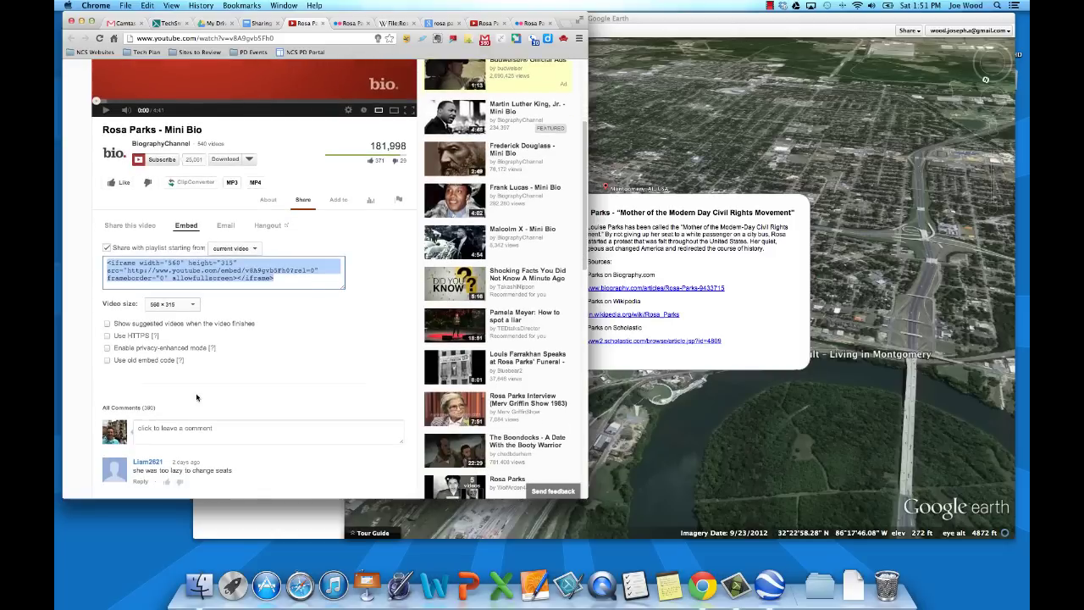
{"action": "left_click", "coordinate": [279, 279]}
{"action": "left_click_drag", "start_coordinate": [280, 280], "coordinate": [102, 265]}
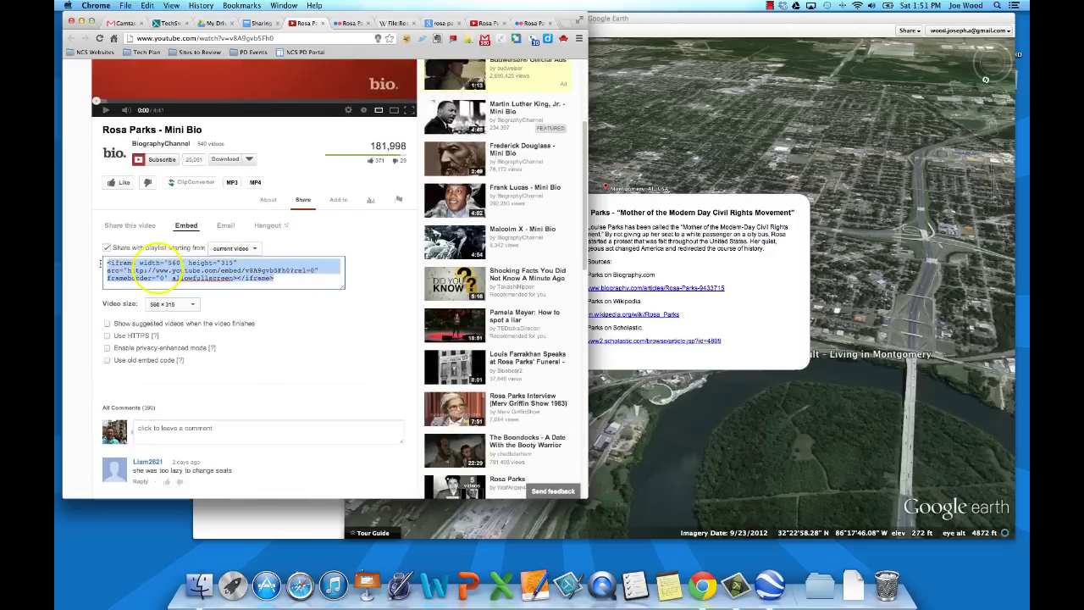
{"action": "right_click", "coordinate": [157, 268]}
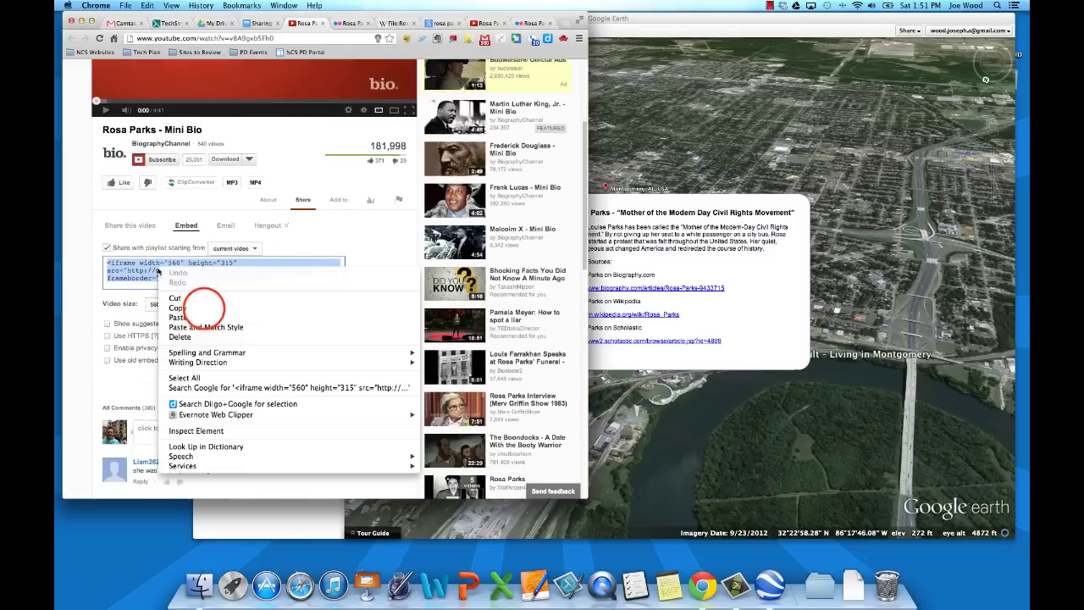
{"action": "left_click", "coordinate": [204, 309]}
In Google Earth, paste the iframe code followed by a <p> tag above the Rosa Parks folder's introduction, save it, and close the balloon
{"action": "left_click", "coordinate": [750, 303]}
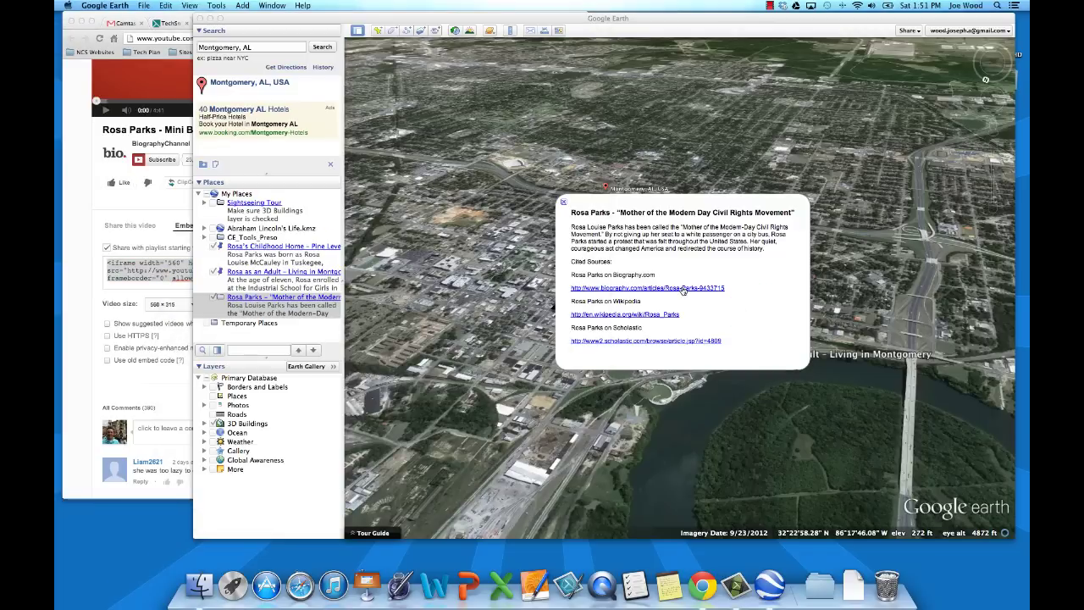
{"action": "left_click", "coordinate": [289, 305]}
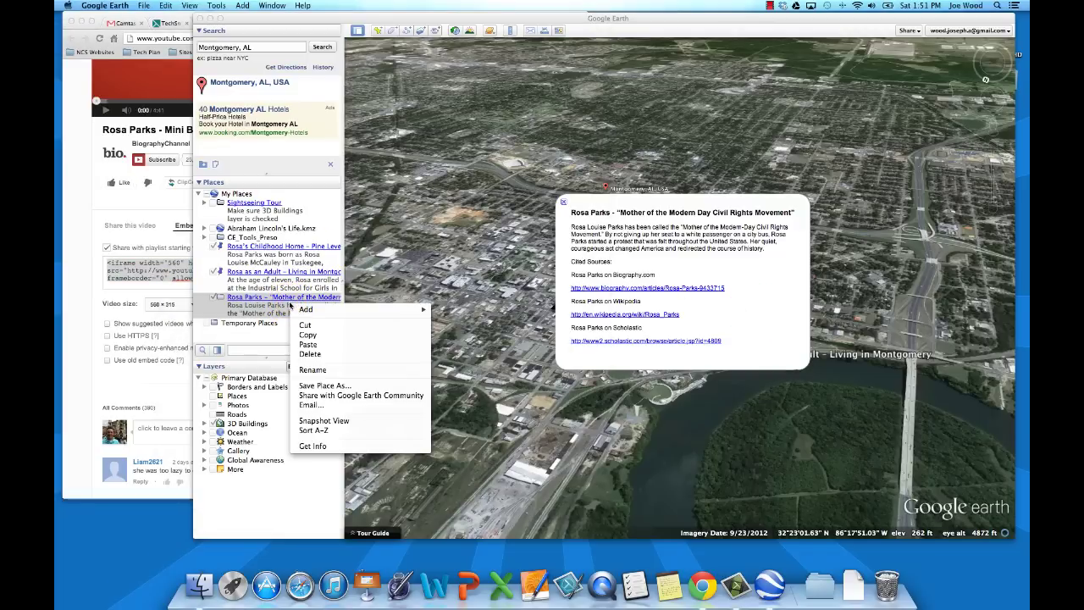
{"action": "left_click", "coordinate": [327, 445]}
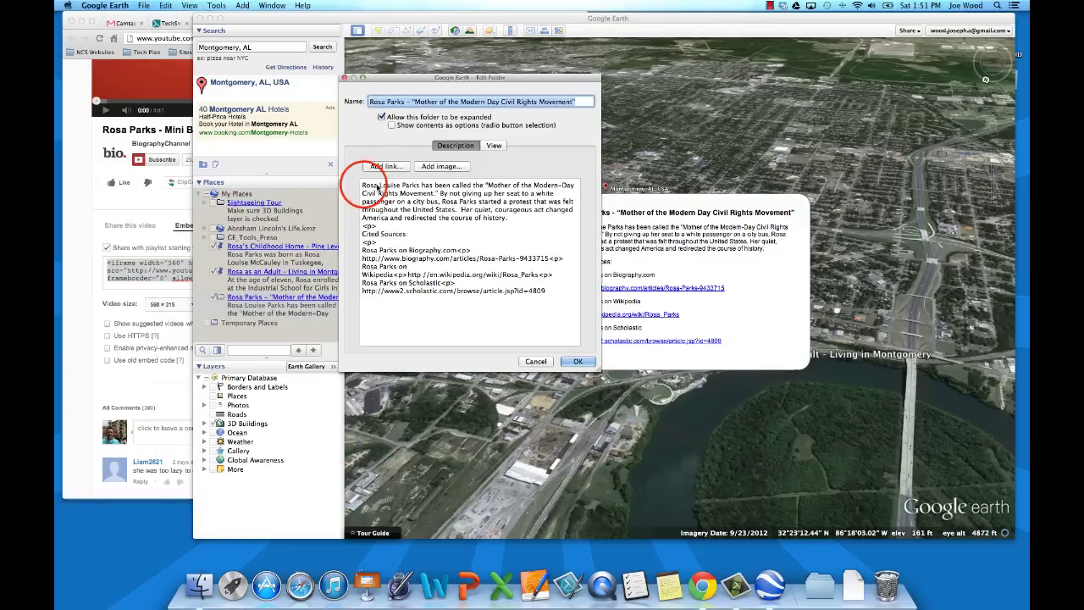
{"action": "left_click", "coordinate": [364, 186]}
{"action": "key", "text": "Return"}
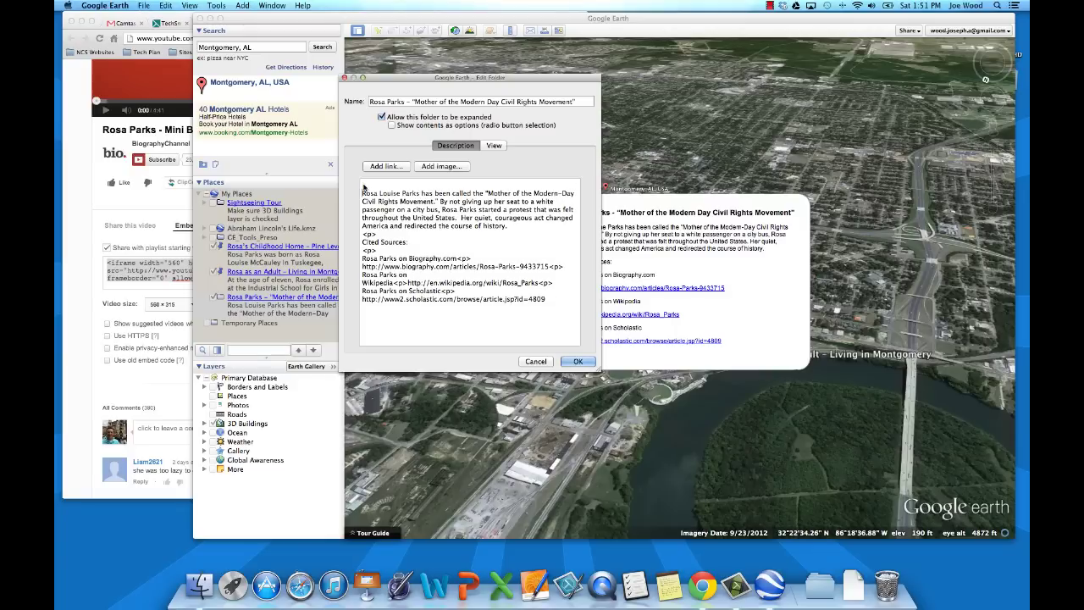
{"action": "key", "text": "super+v"}
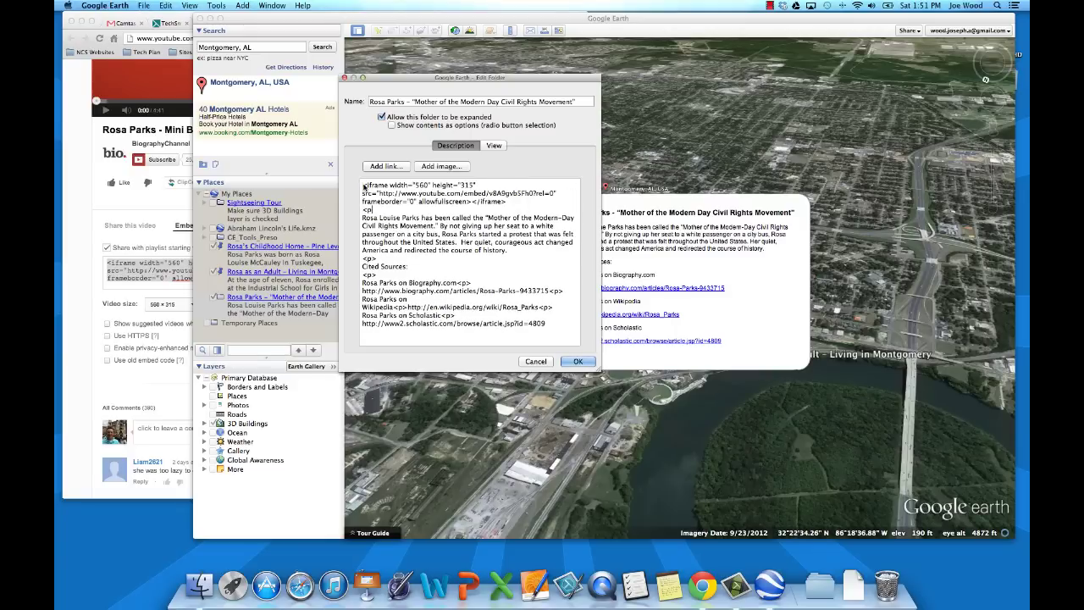
{"action": "left_click", "coordinate": [584, 360]}
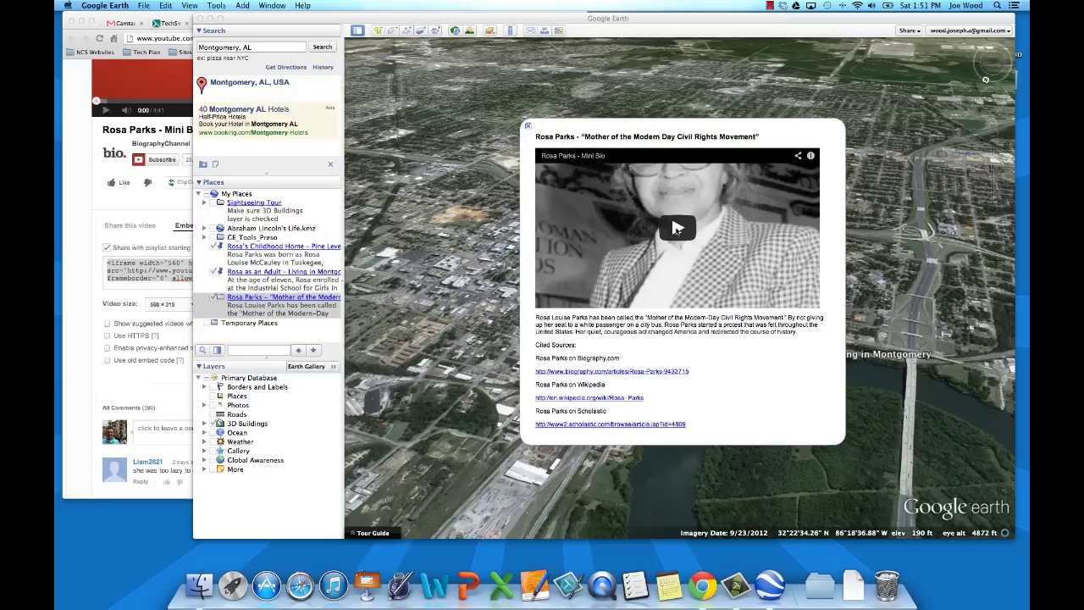
{"action": "left_click", "coordinate": [526, 126]}
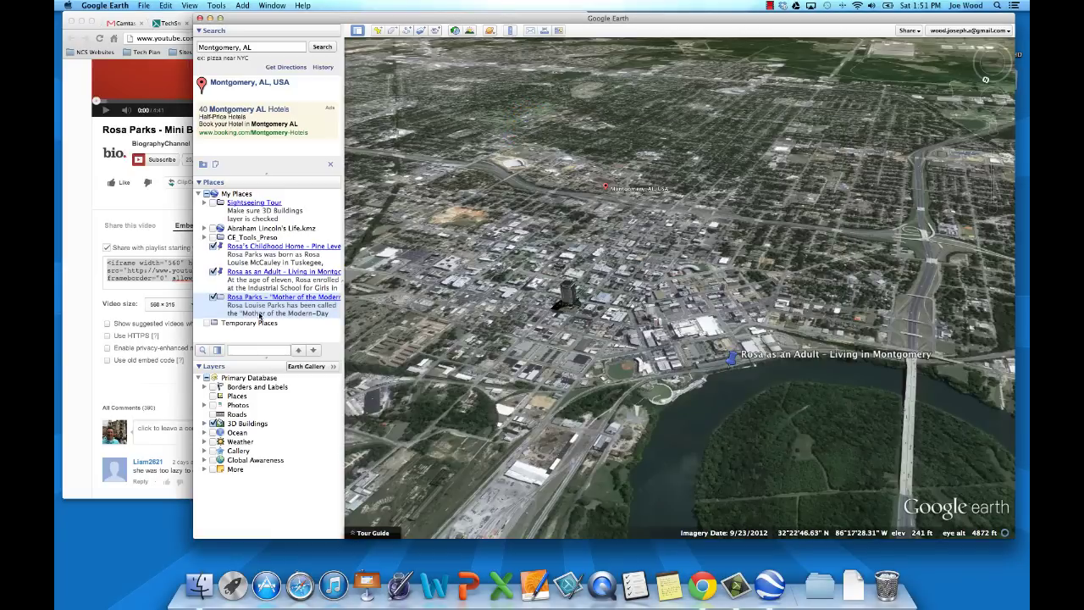
Move both Rosa Parks placemarks into the Rosa Parks folder, placing Rosa's Childhood Home before Rosa as an Adult
{"action": "left_click", "coordinate": [291, 312]}
{"action": "left_click", "coordinate": [268, 254]}
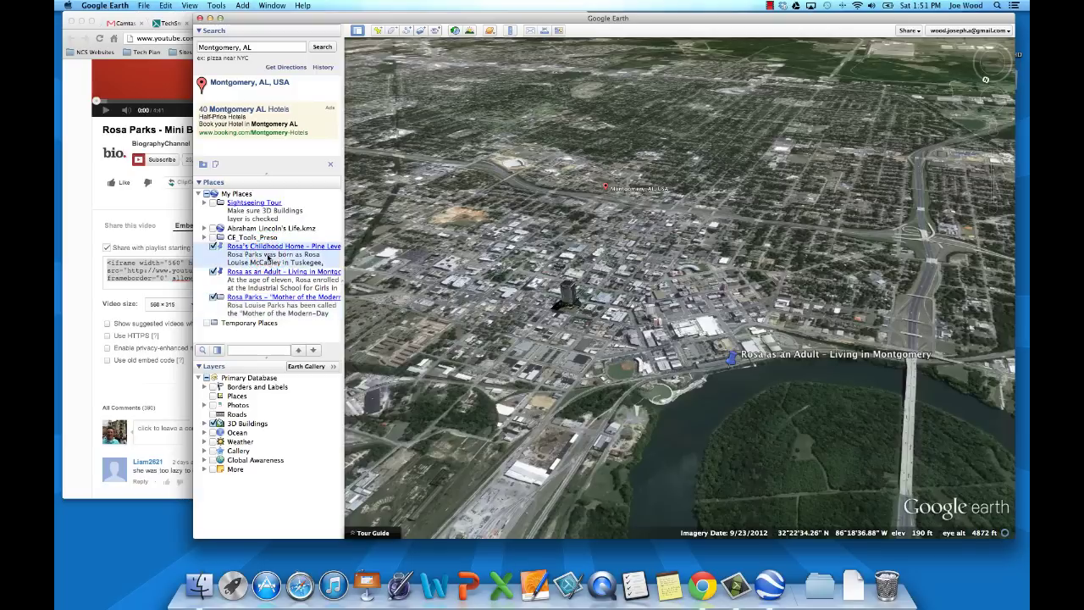
{"action": "left_click_drag", "start_coordinate": [268, 254], "coordinate": [295, 356]}
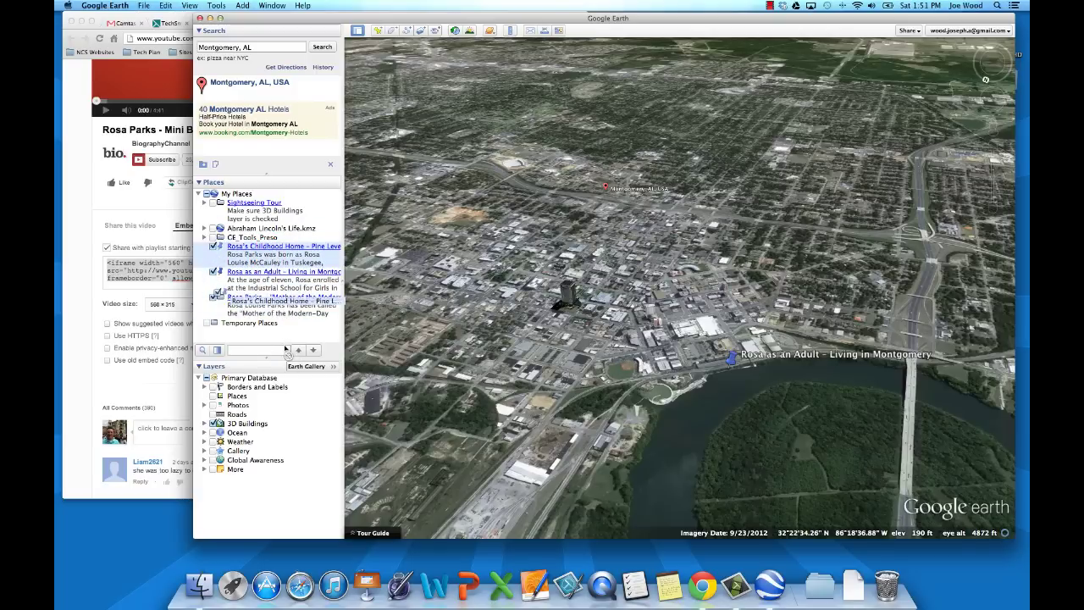
{"action": "left_click_drag", "start_coordinate": [254, 259], "coordinate": [292, 312]}
{"action": "left_click_drag", "start_coordinate": [290, 262], "coordinate": [298, 288]}
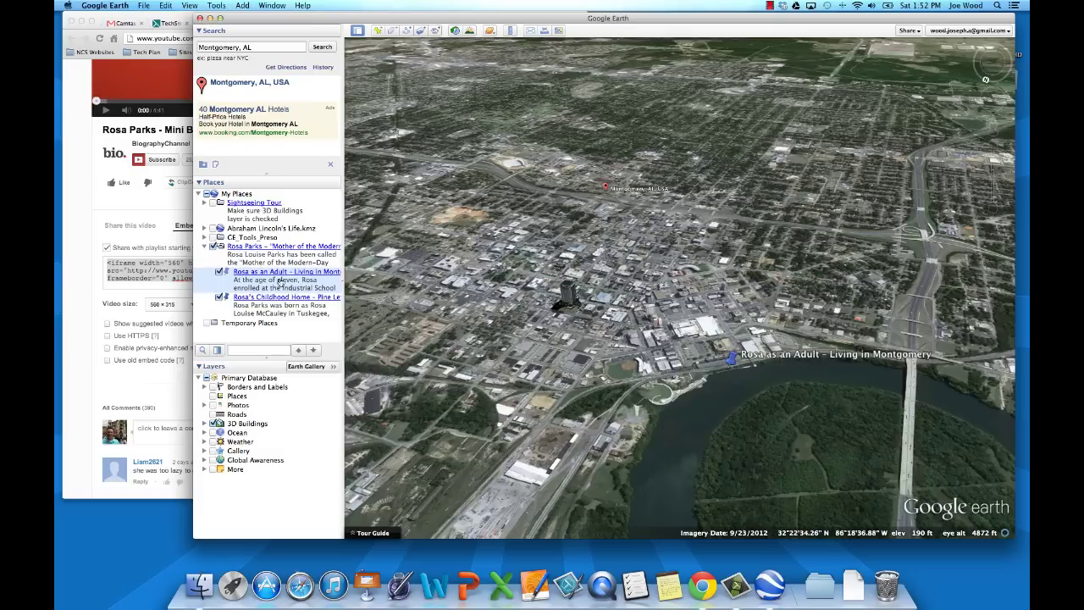
{"action": "left_click_drag", "start_coordinate": [280, 298], "coordinate": [288, 270]}
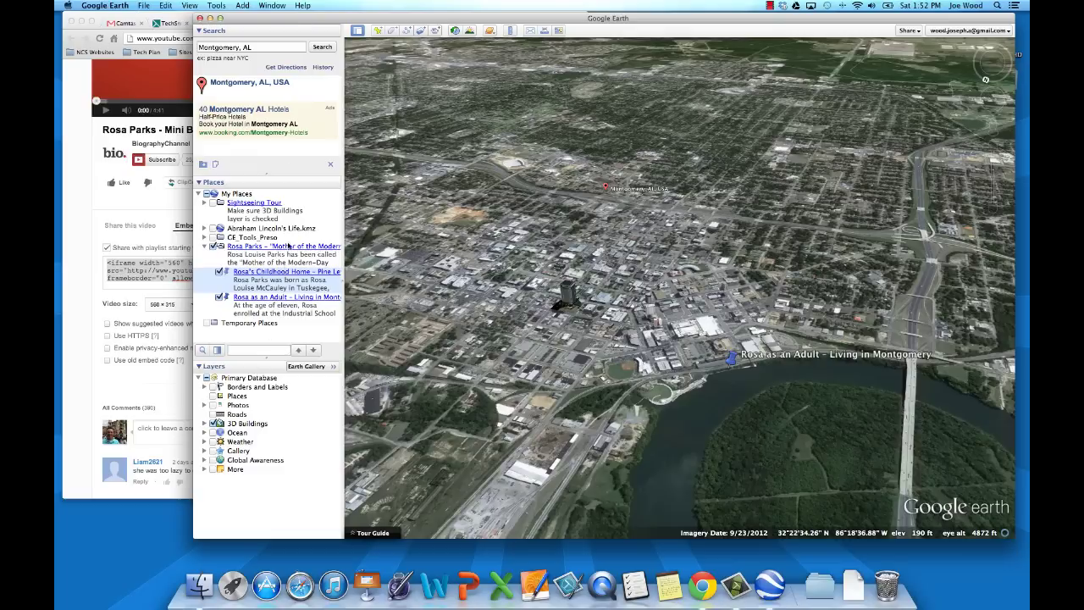
Save the Rosa Parks folder to the Desktop as a Kmz file, keeping the suggested file name
{"action": "left_click", "coordinate": [144, 6]}
{"action": "left_click", "coordinate": [144, 6]}
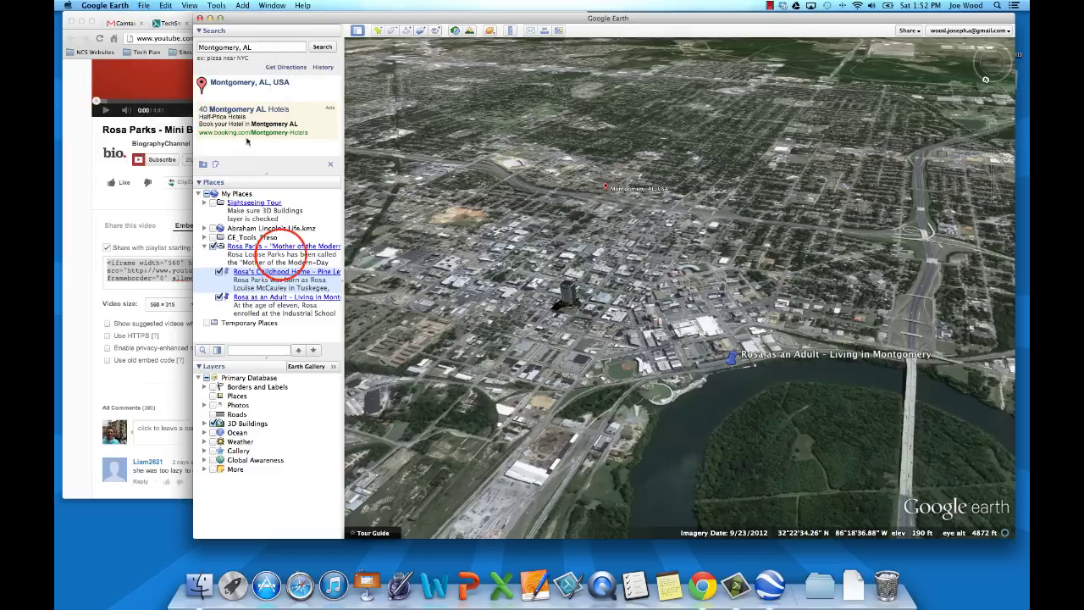
{"action": "left_click", "coordinate": [282, 254]}
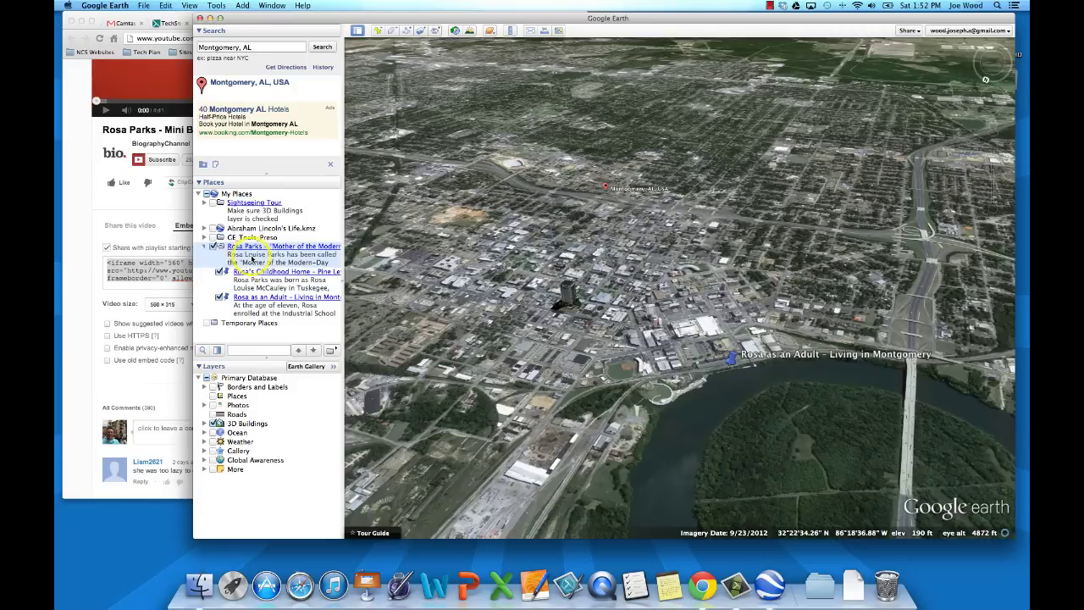
{"action": "right_click", "coordinate": [251, 259]}
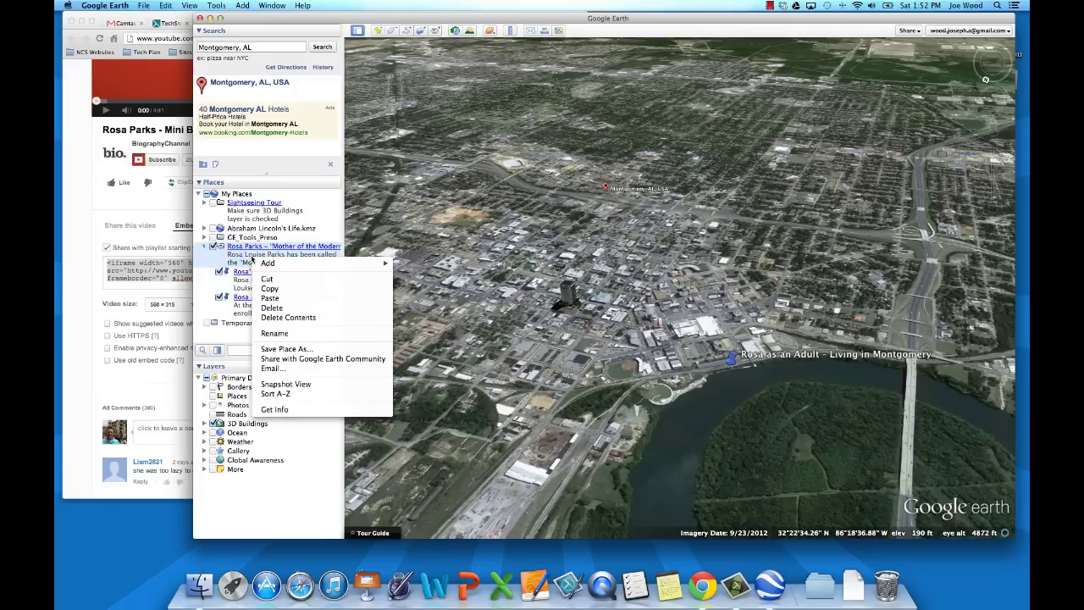
{"action": "left_click", "coordinate": [286, 345]}
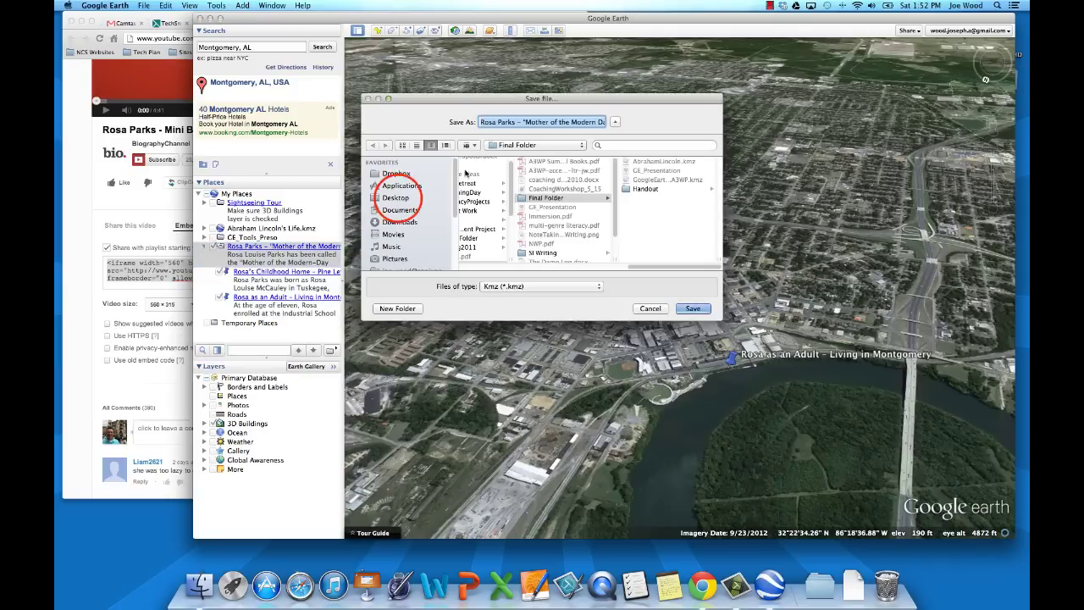
{"action": "left_click", "coordinate": [395, 198]}
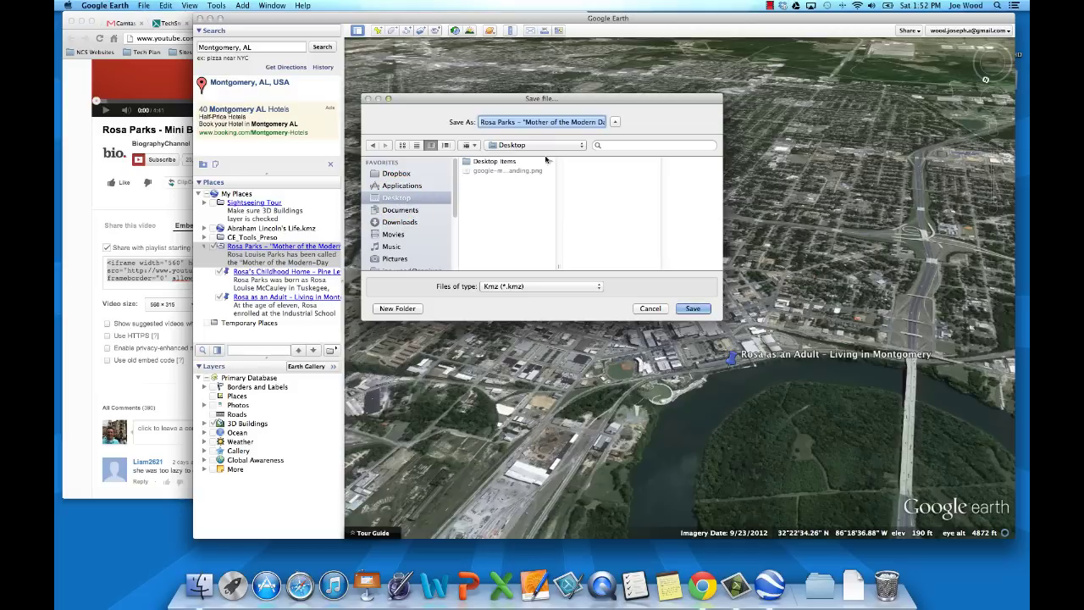
{"action": "left_click", "coordinate": [694, 309]}
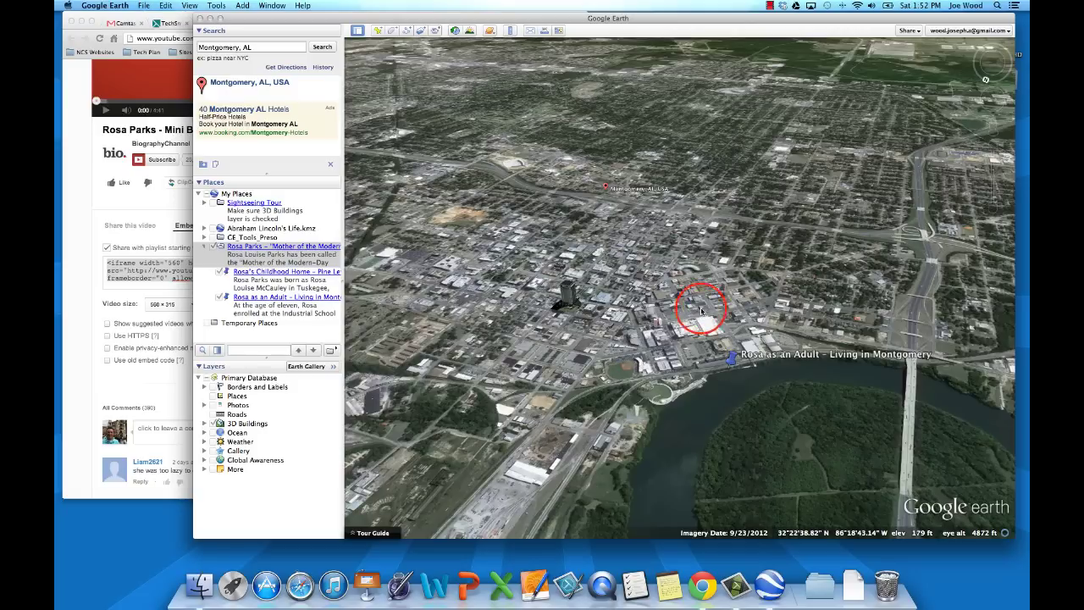
Minimize Google Earth to check the saved KMZ file on the desktop, then restore the window
{"action": "left_click", "coordinate": [211, 21]}
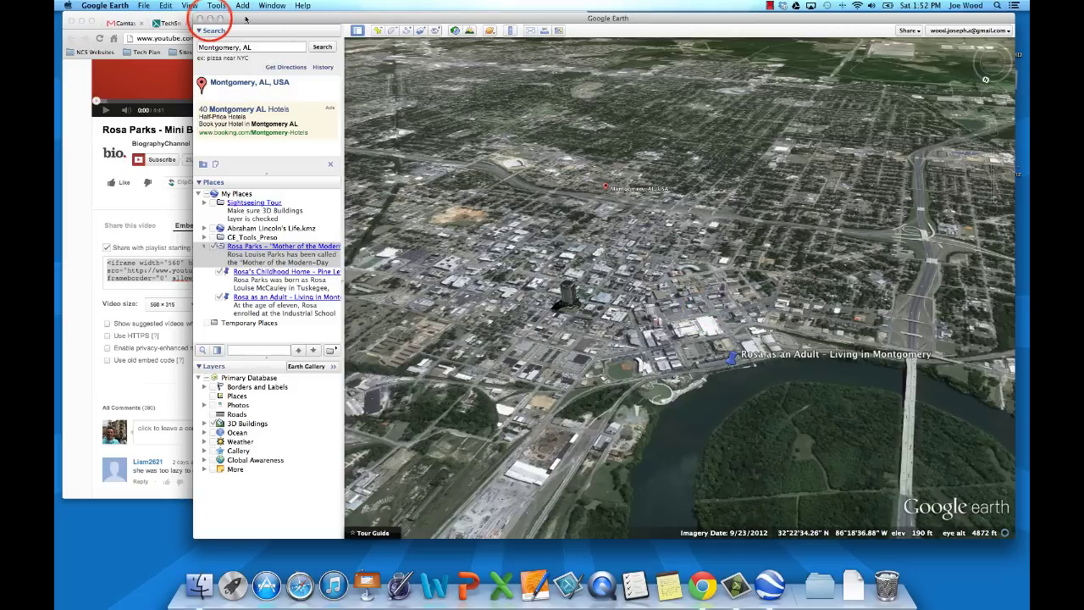
{"action": "left_click", "coordinate": [210, 18]}
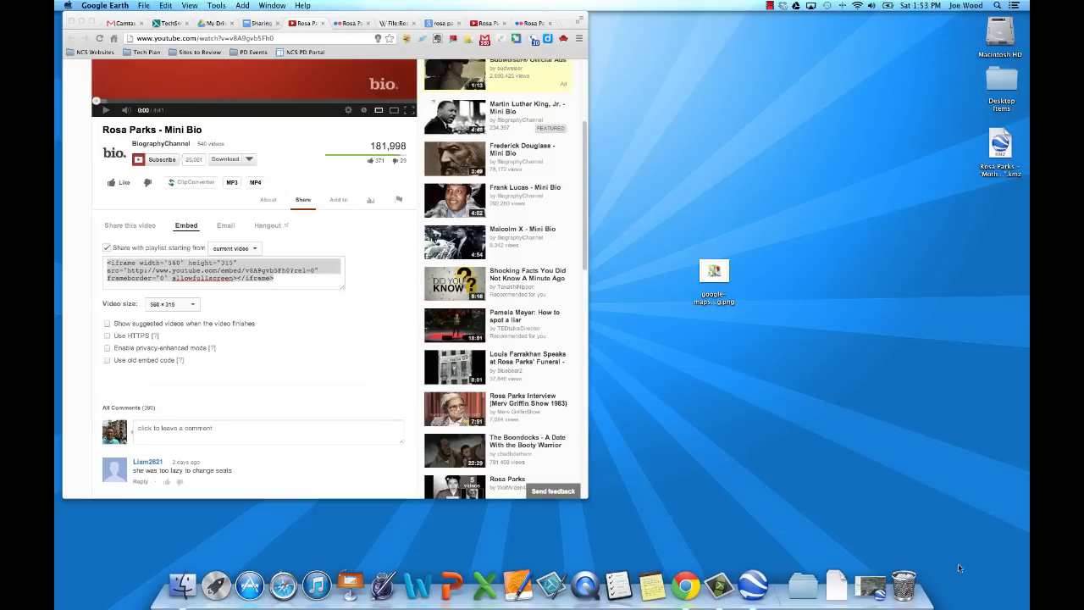
{"action": "left_click", "coordinate": [872, 586]}
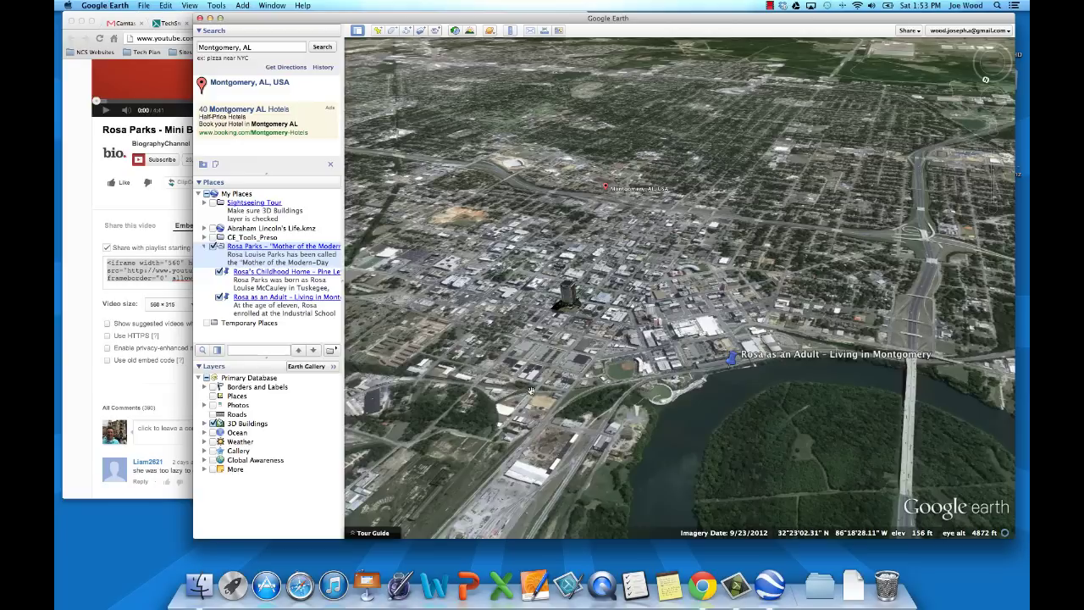
{"action": "left_click", "coordinate": [770, 7]}
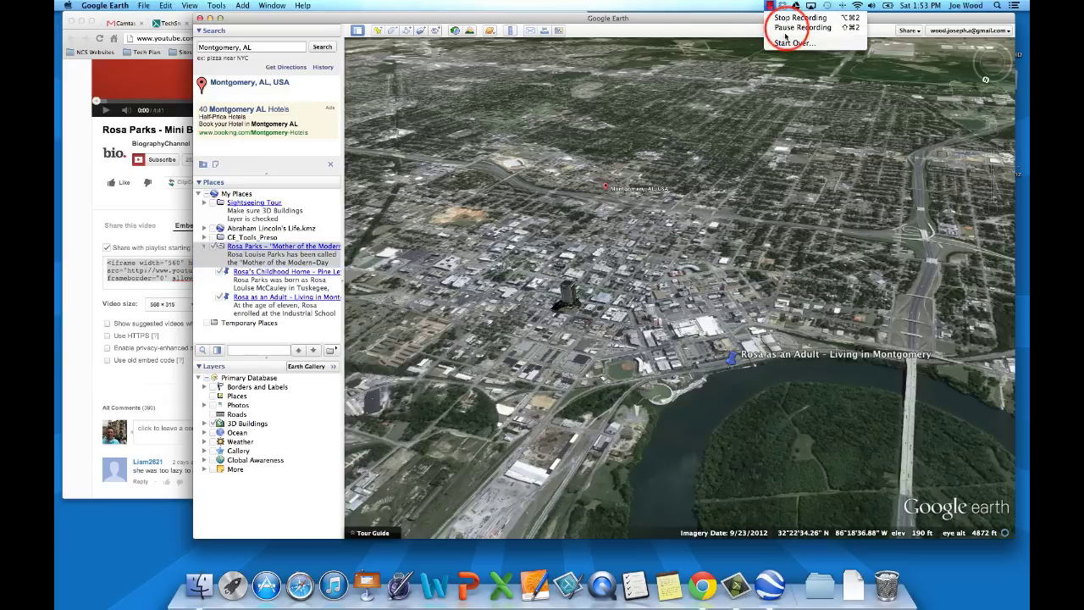
{"action": "left_click", "coordinate": [787, 31]}
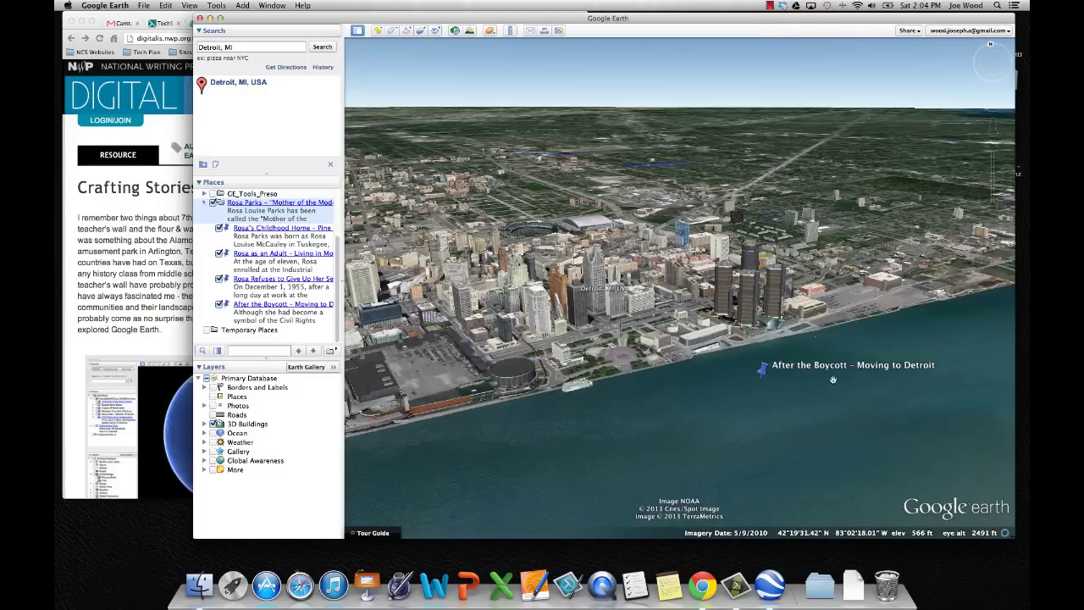
Fly to the Rosa Parks folder's overview, view its introduction balloon with the video and cited sources, and close it
{"action": "double_click", "coordinate": [282, 218]}
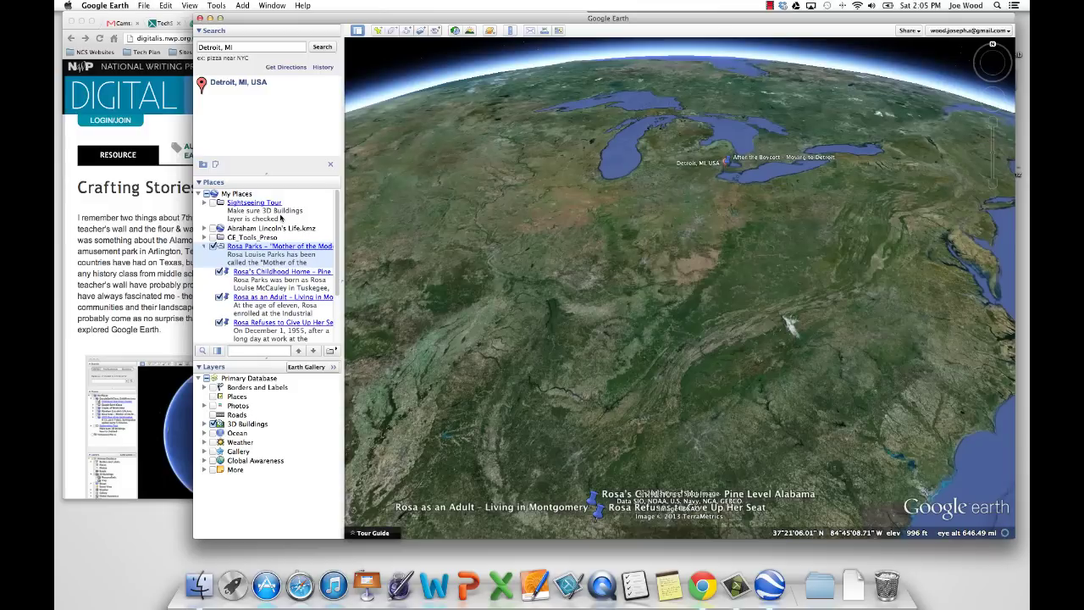
{"action": "left_click", "coordinate": [272, 252]}
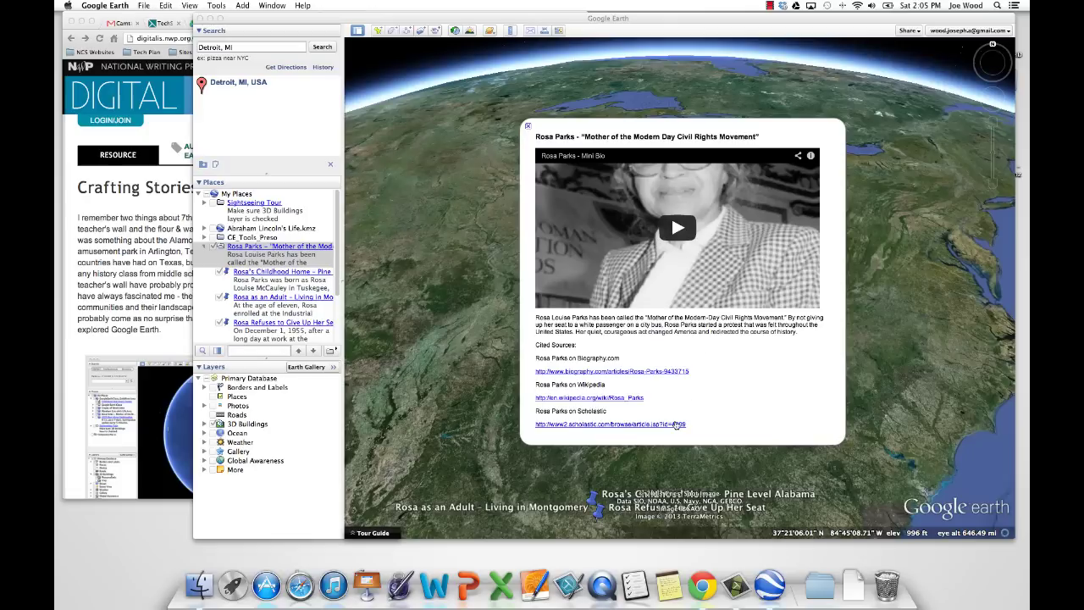
{"action": "left_click", "coordinate": [528, 127]}
Fly to the Rosa's Childhood Home placemark, view its balloon with the house photo, and close it
{"action": "double_click", "coordinate": [315, 280]}
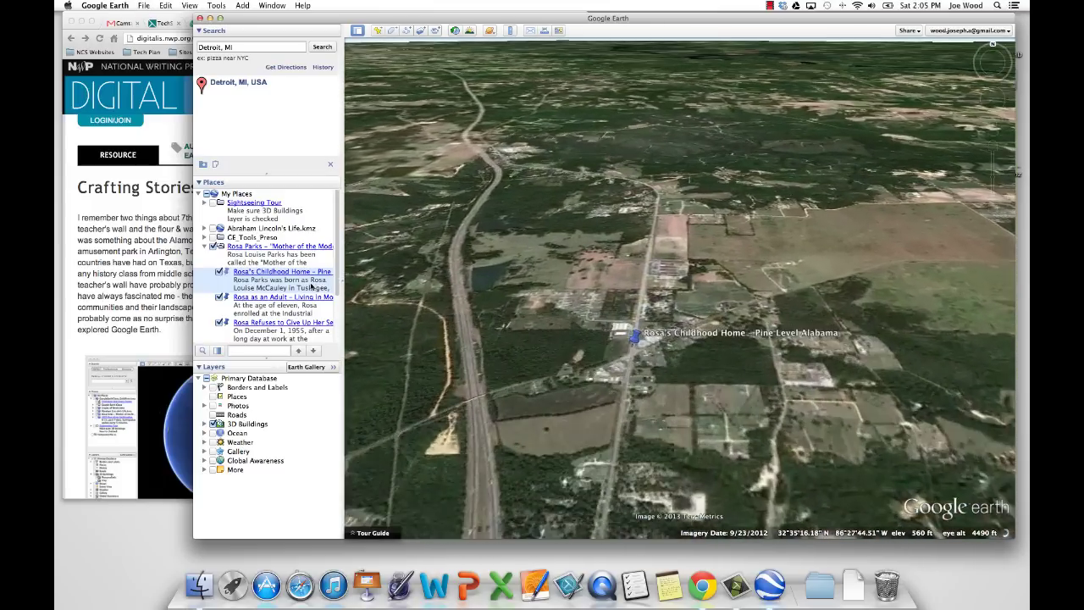
{"action": "left_click", "coordinate": [288, 271]}
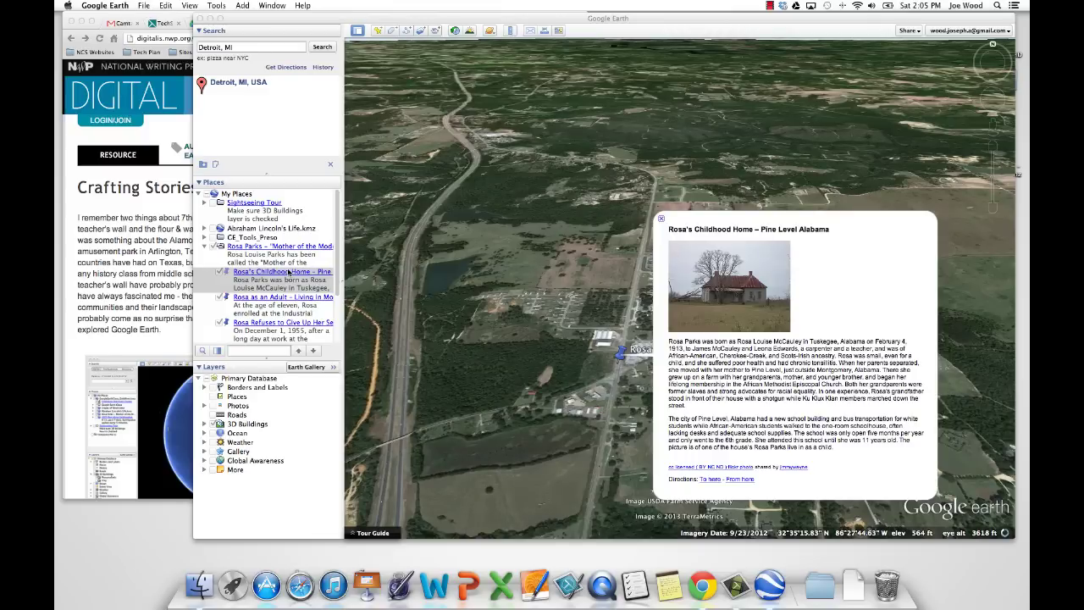
{"action": "left_click", "coordinate": [664, 219]}
Fly to the Rosa as an Adult – Living in Montgomery placemark, view its balloon, and close it
{"action": "left_click", "coordinate": [312, 305]}
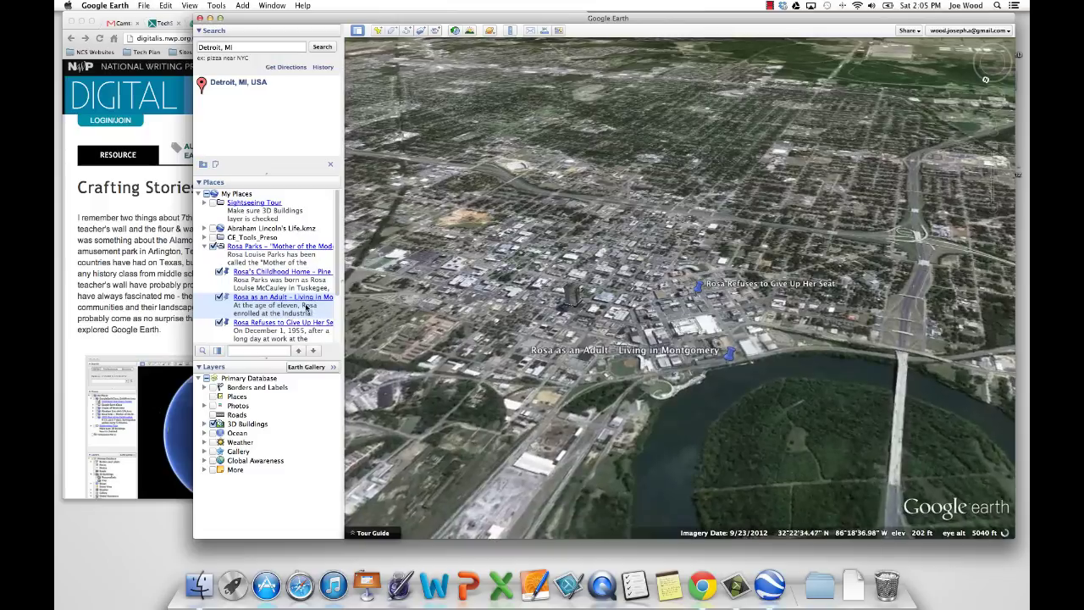
{"action": "left_click", "coordinate": [298, 296]}
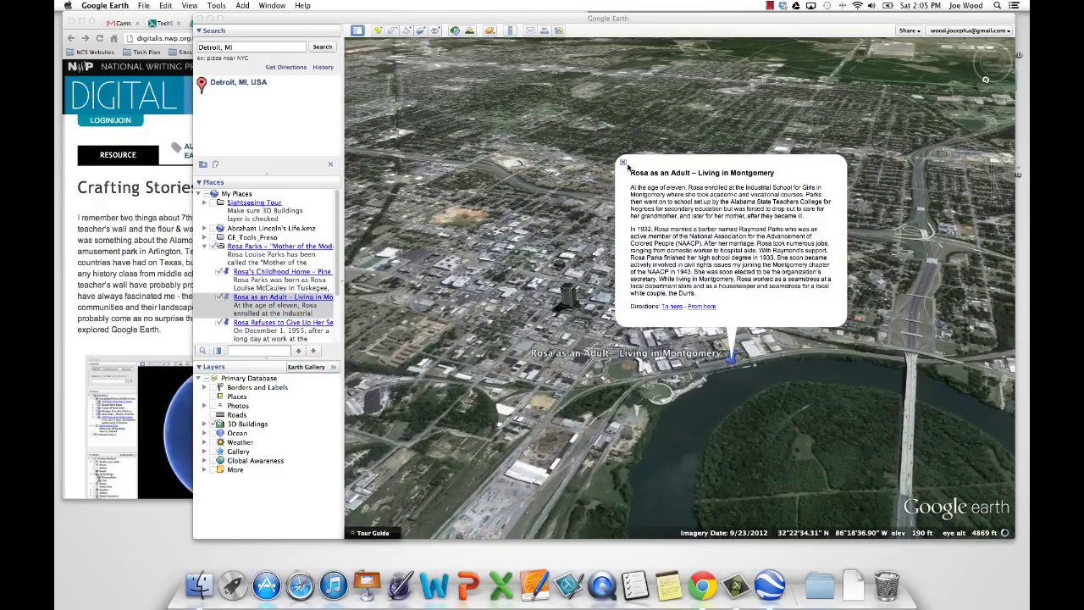
{"action": "left_click", "coordinate": [623, 163]}
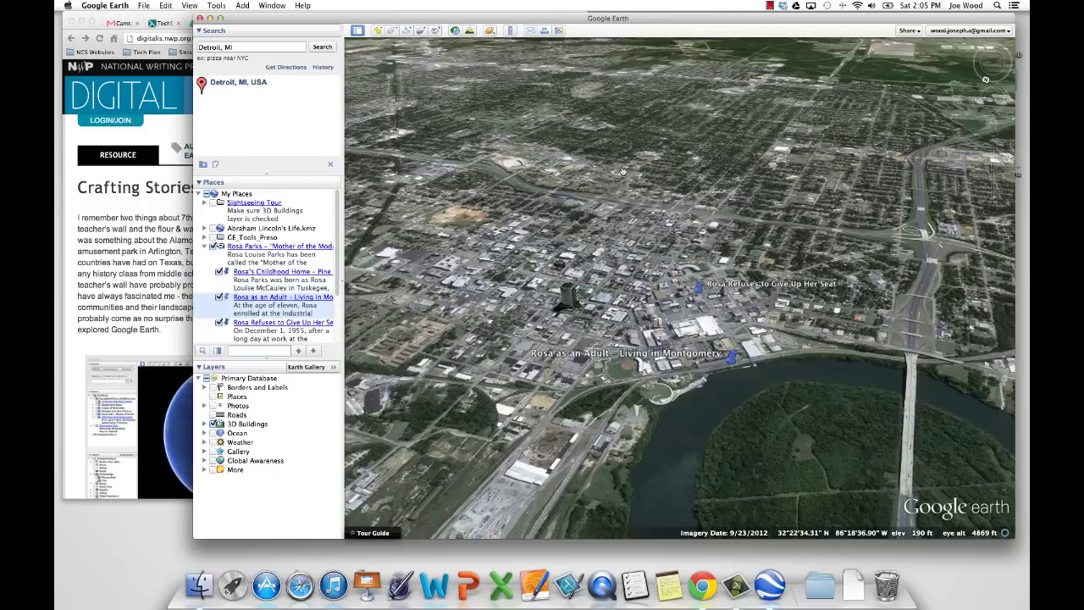
Fly to the Rosa Refuses to Give Up Her Seat placemark, look through its whole balloon, and close it
{"action": "left_click", "coordinate": [296, 328]}
{"action": "scroll", "coordinate": [295, 327], "scroll_direction": "down", "scroll_amount": 2}
{"action": "double_click", "coordinate": [294, 290]}
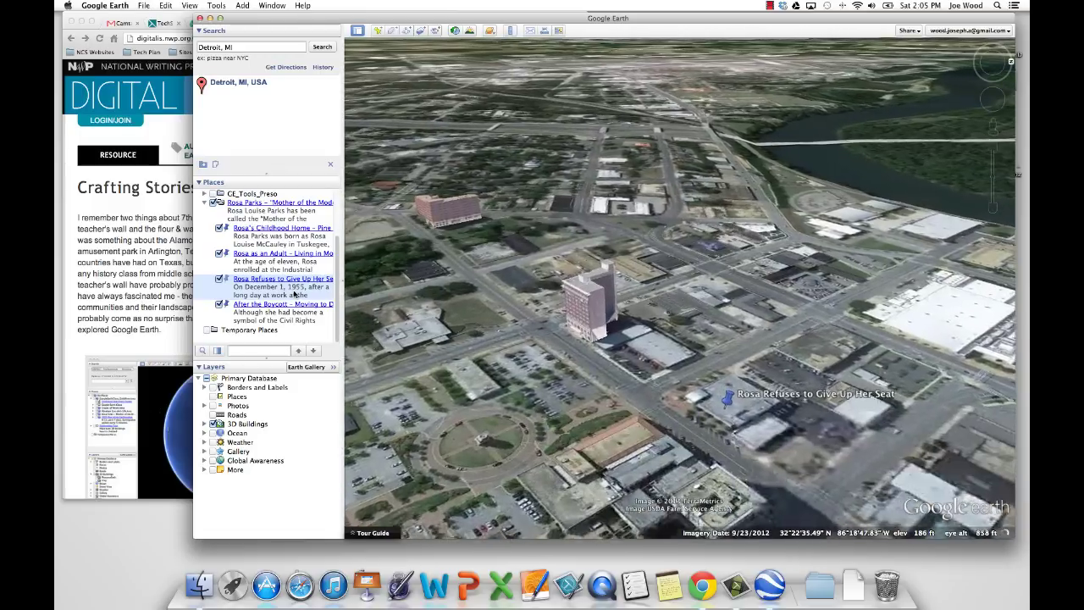
{"action": "left_click", "coordinate": [301, 278]}
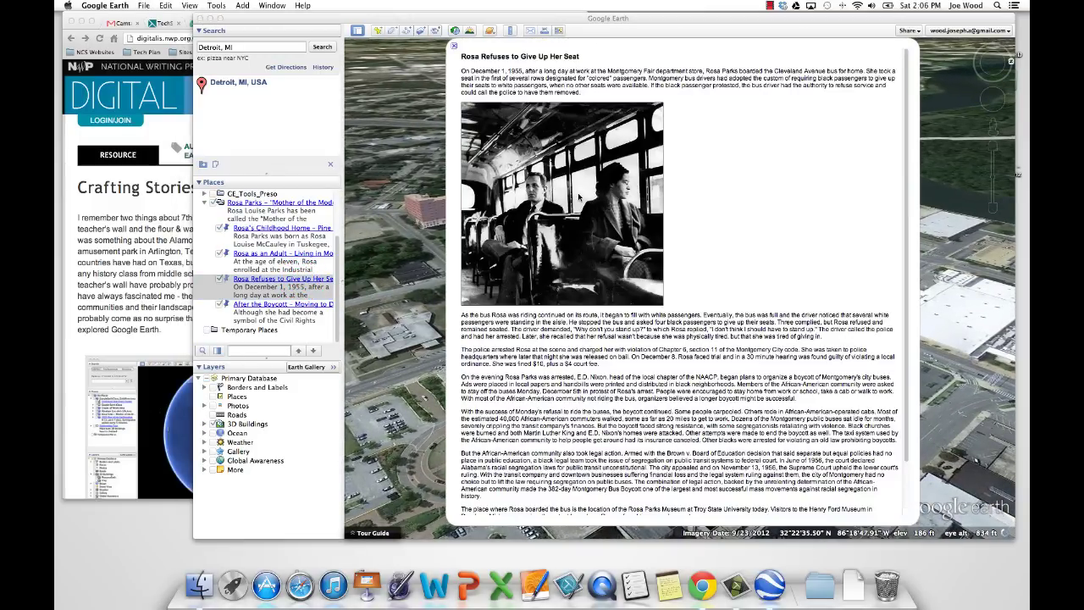
{"action": "scroll", "coordinate": [587, 464], "scroll_direction": "down", "scroll_amount": 2}
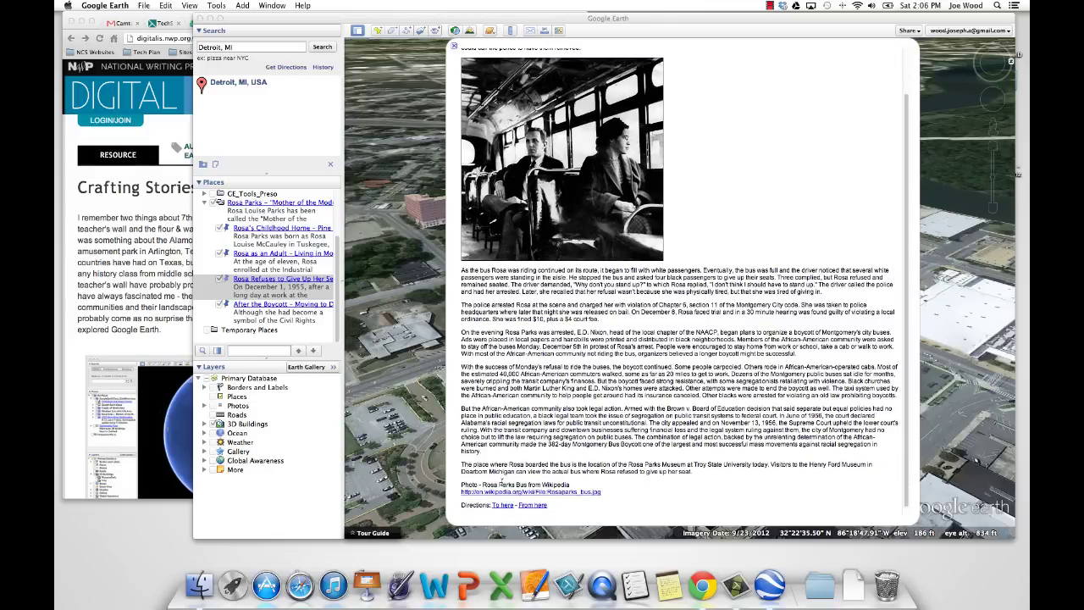
{"action": "scroll", "coordinate": [557, 406], "scroll_direction": "up", "scroll_amount": 3}
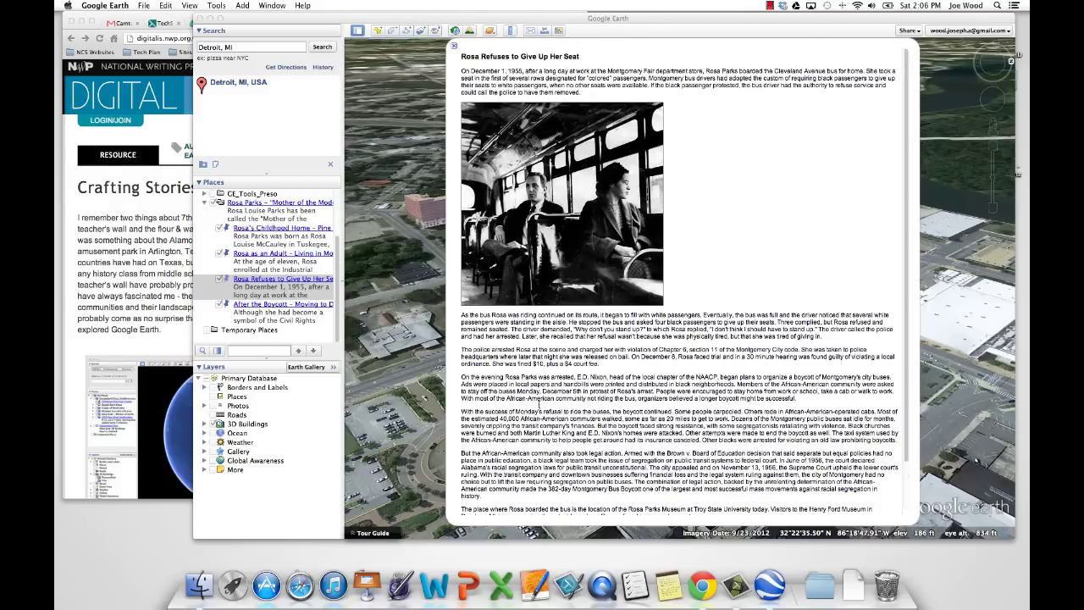
{"action": "left_click", "coordinate": [454, 45]}
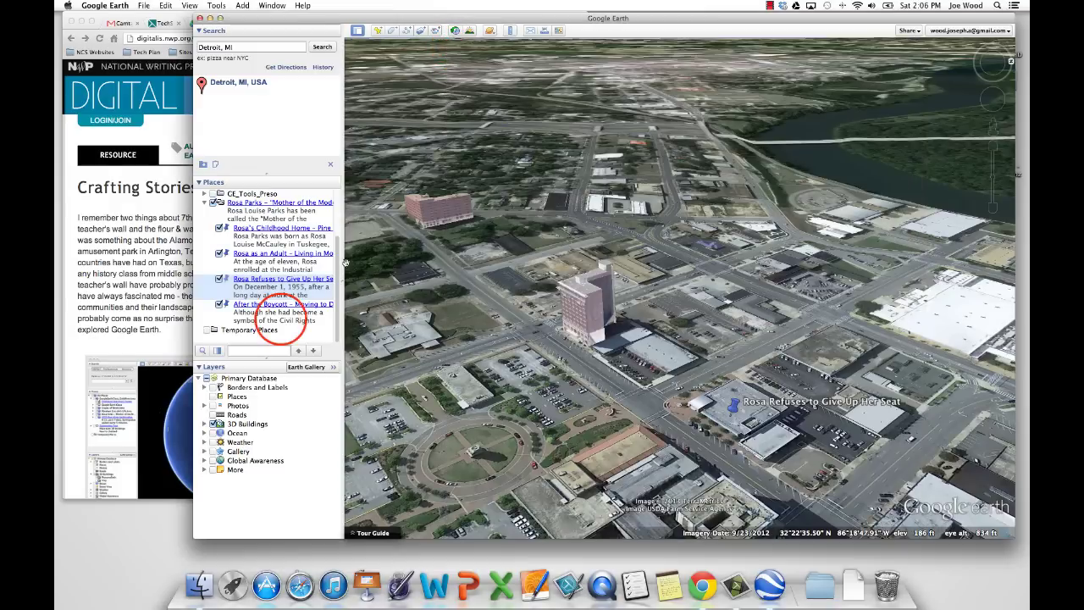
Fly to the After the Boycott – Moving to Detroit placemark, view its balloon, and close it
{"action": "double_click", "coordinate": [281, 319]}
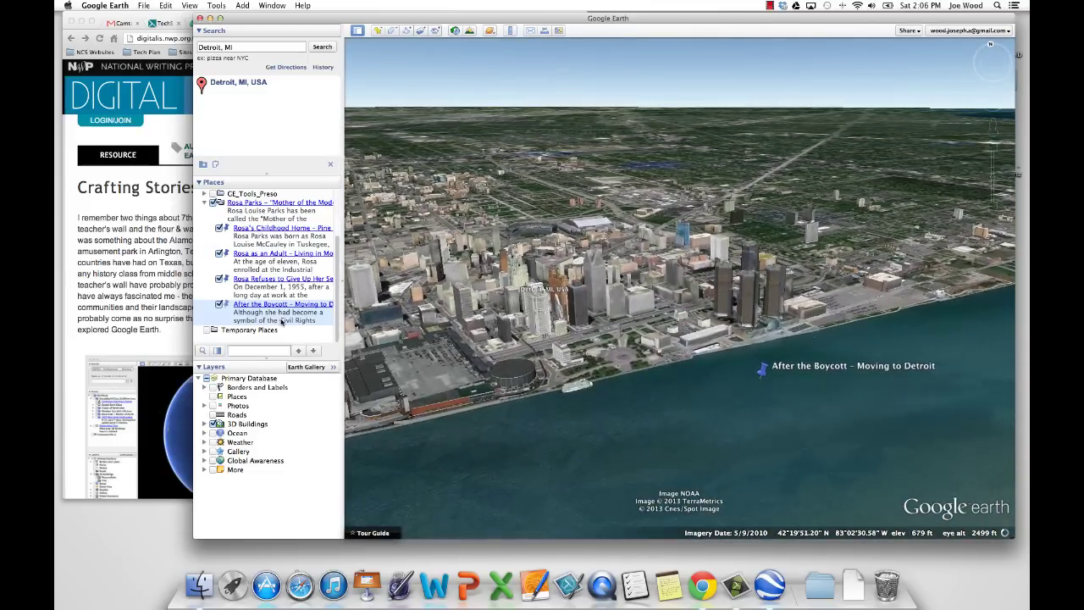
{"action": "left_click", "coordinate": [282, 306]}
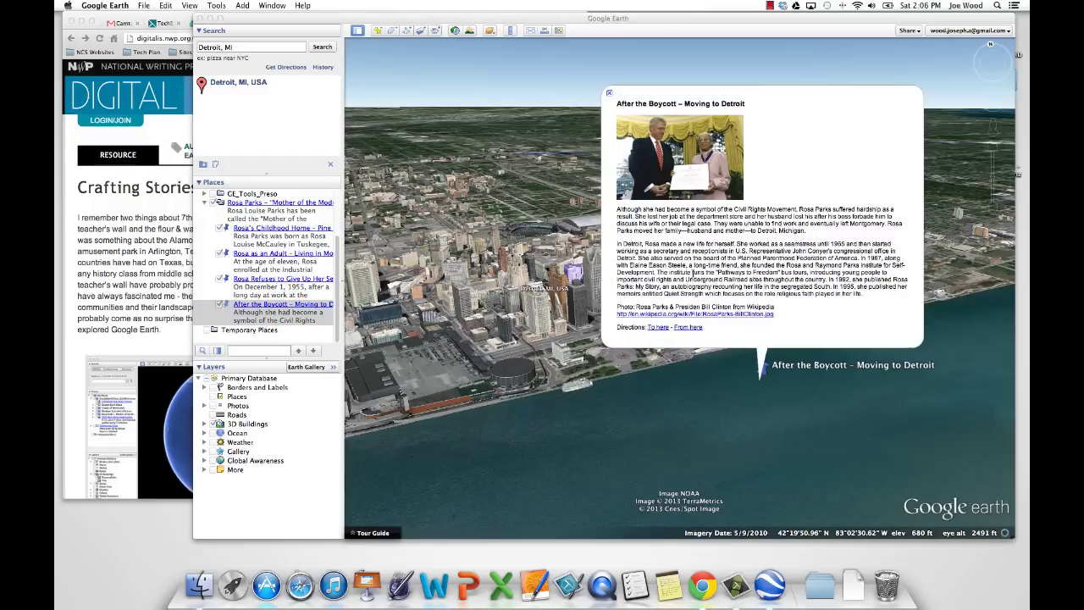
{"action": "left_click", "coordinate": [609, 93]}
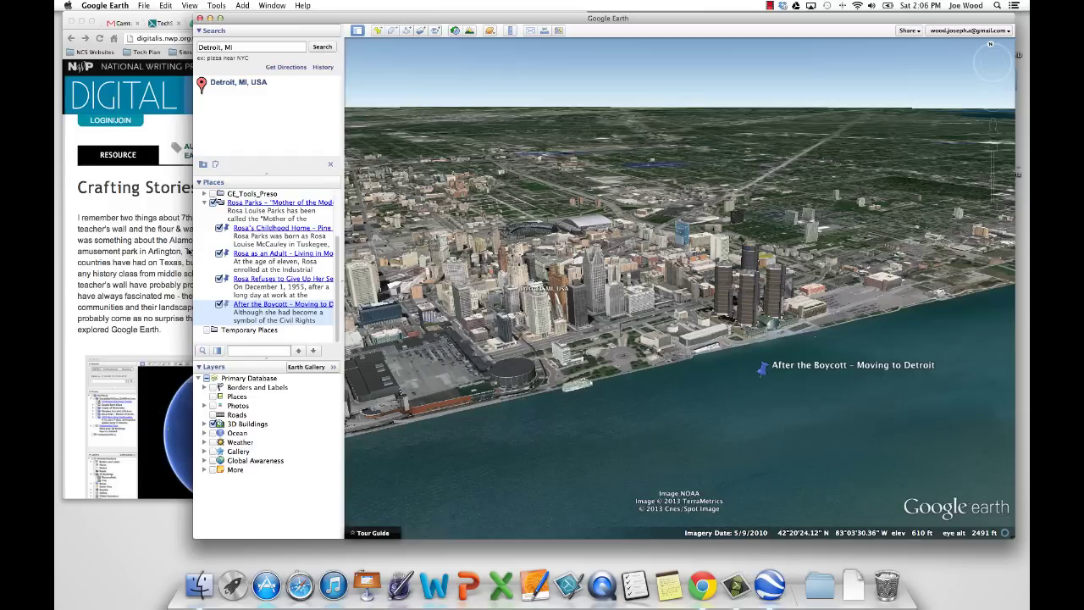
Switch to Chrome and go to the Related Links at the end of the Crafting Stories with Google Earth article
{"action": "left_click", "coordinate": [167, 248]}
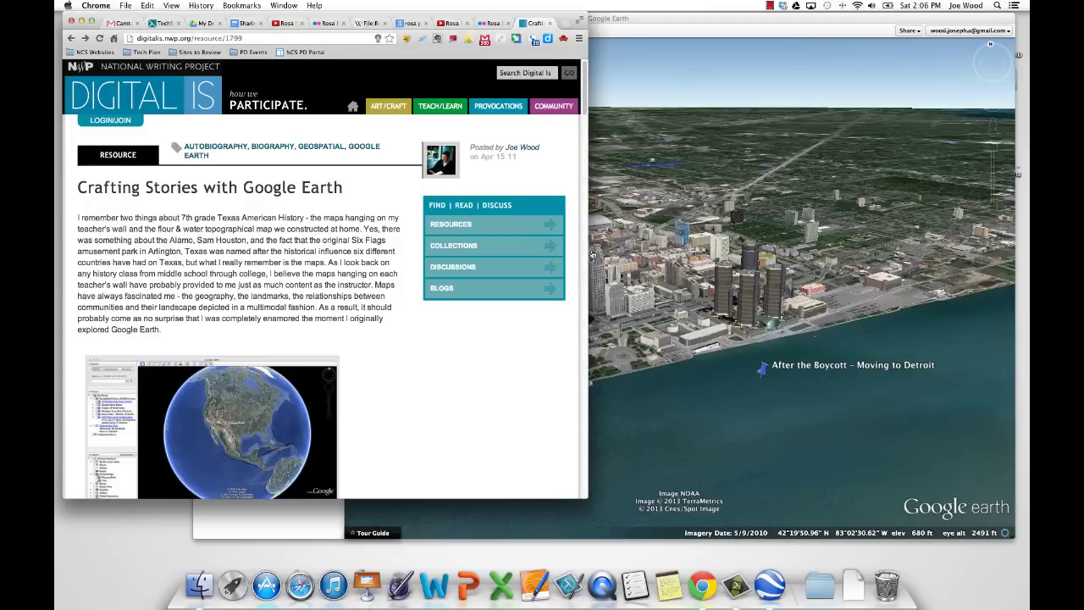
{"action": "left_click", "coordinate": [584, 87]}
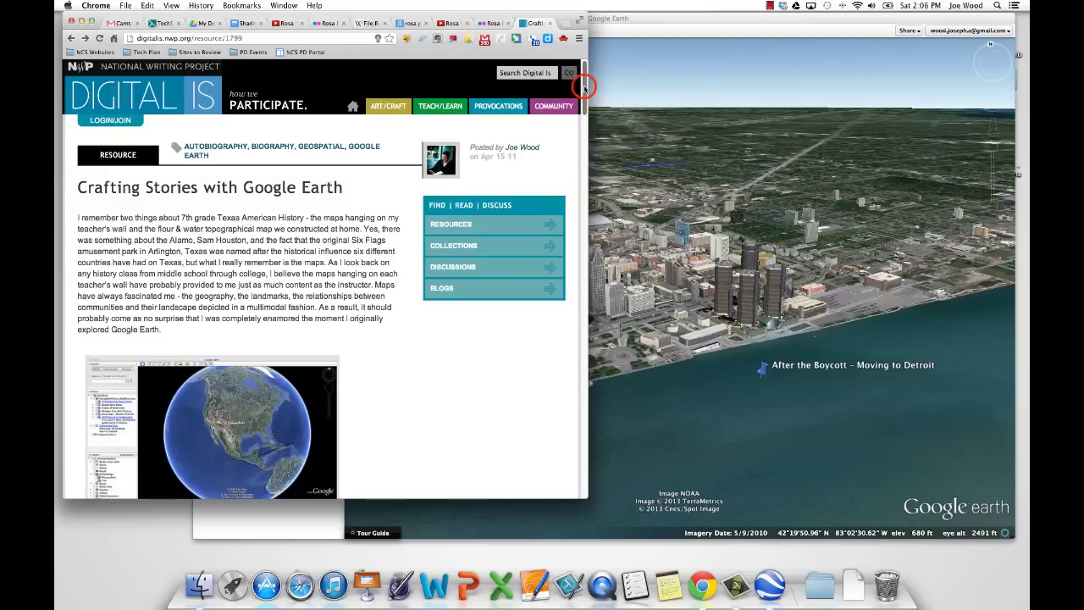
{"action": "left_click_drag", "start_coordinate": [584, 87], "coordinate": [575, 468]}
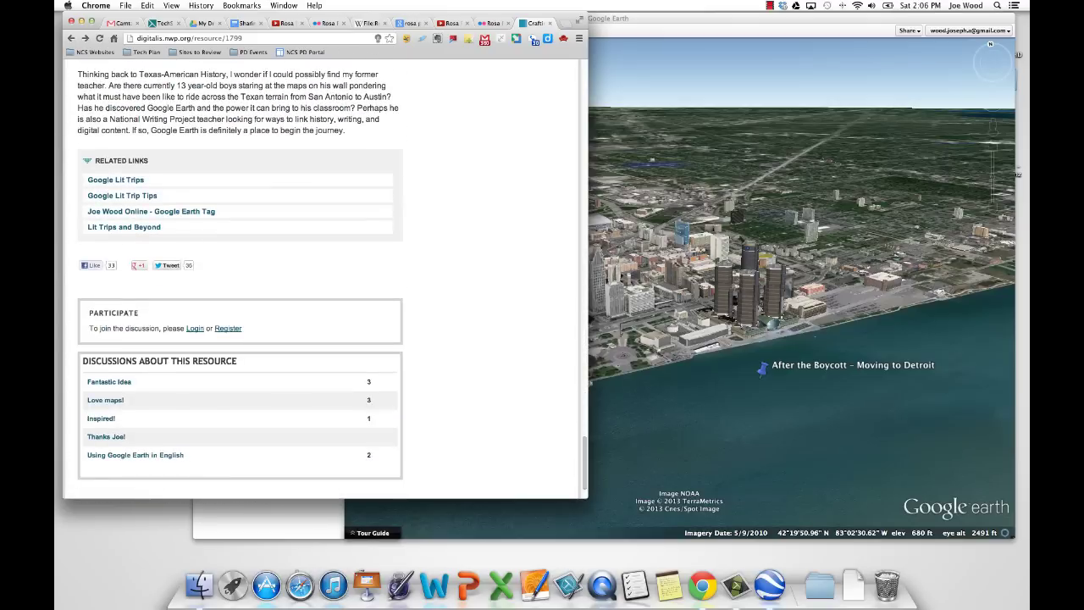
Open the Google Lit Trip Tips link and view its FormattingPlaceMarkers.pdf step guide
{"action": "left_click", "coordinate": [134, 199]}
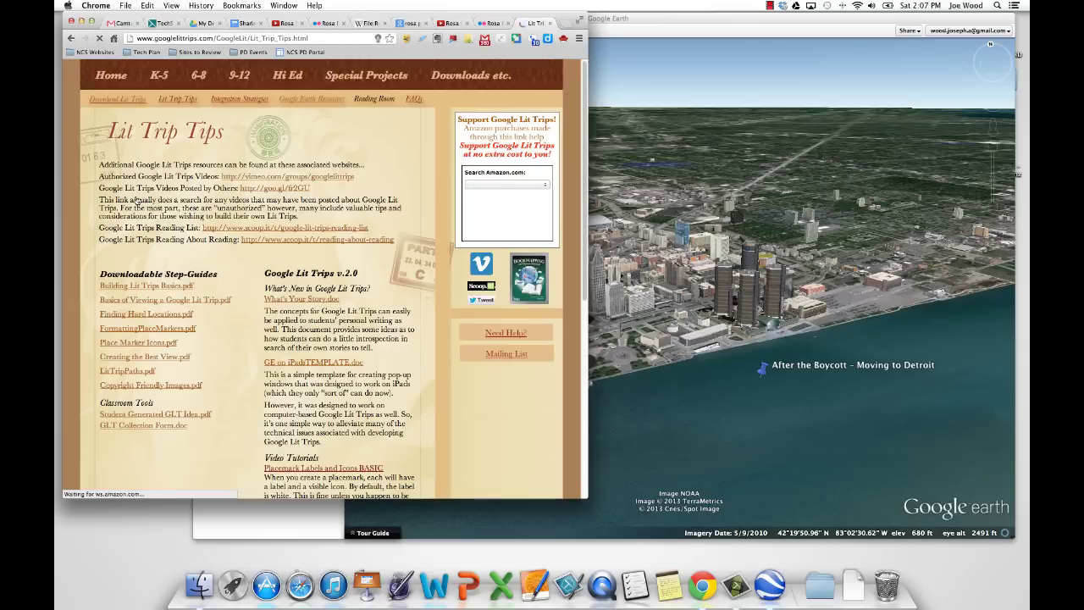
{"action": "scroll", "coordinate": [175, 236], "scroll_direction": "down", "scroll_amount": 2}
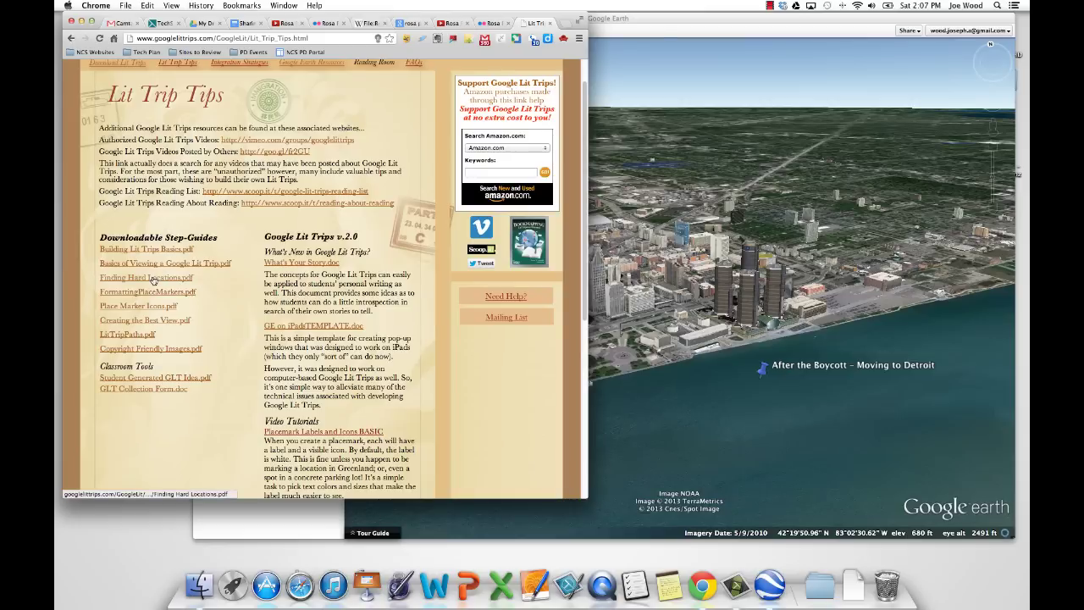
{"action": "left_click", "coordinate": [140, 292]}
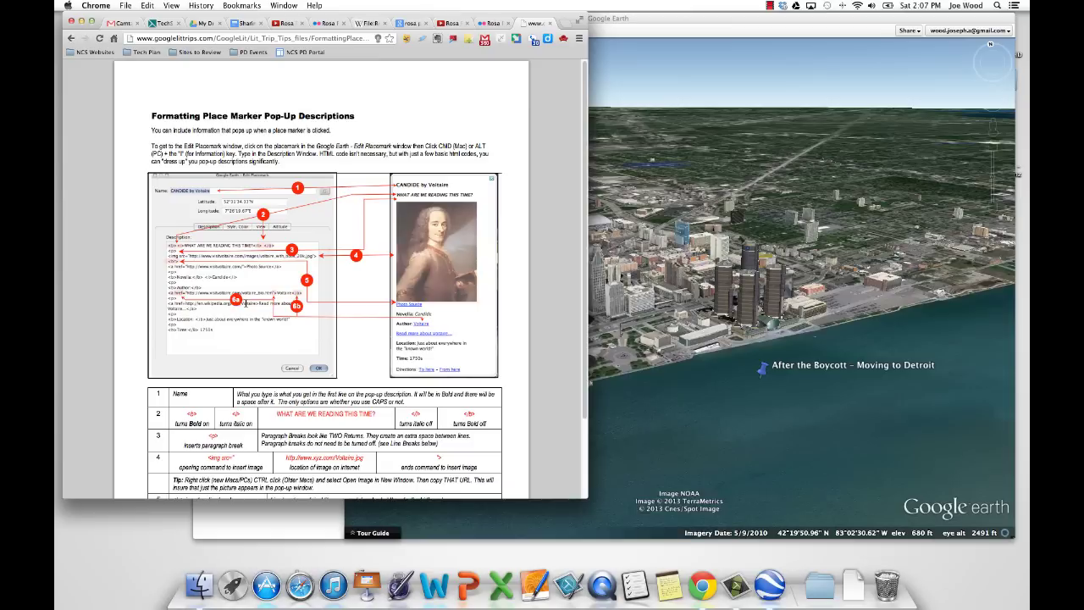
{"action": "scroll", "coordinate": [245, 302], "scroll_direction": "down", "scroll_amount": 1}
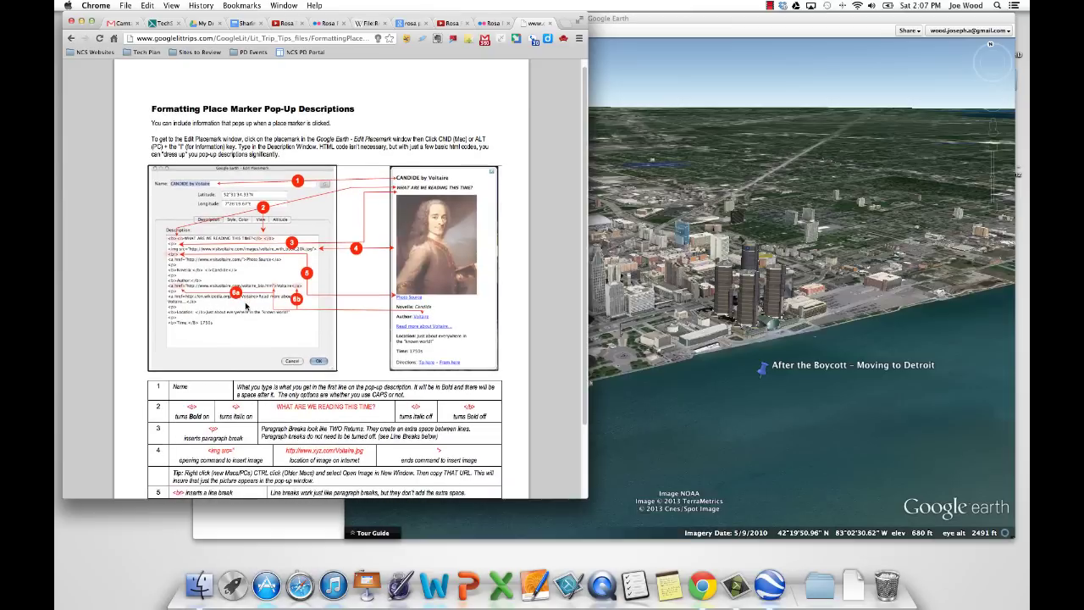